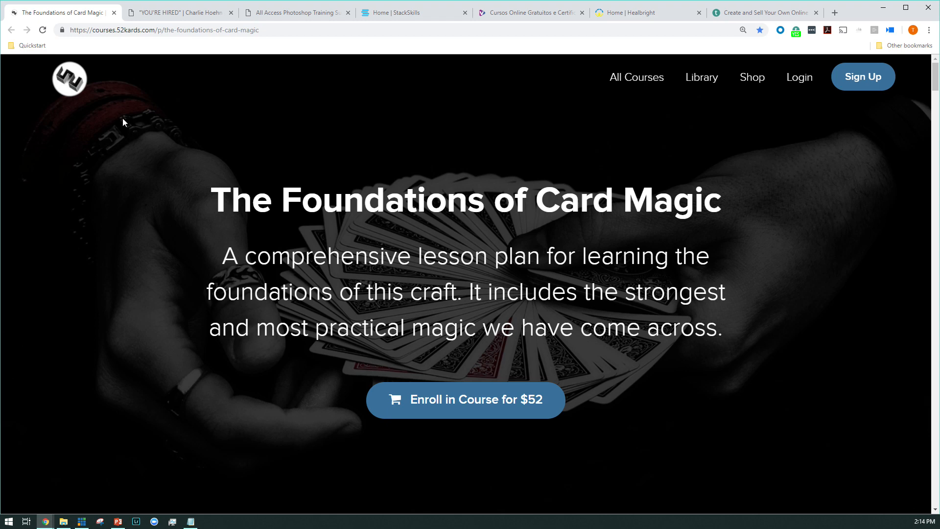
Step: Check the pledged amount on the Kickstarter campaign linked from The Foundations of Card Magic sales page, and close the campaign page
{"action": "scroll", "coordinate": [221, 204], "scroll_direction": "down", "scroll_amount": 20}
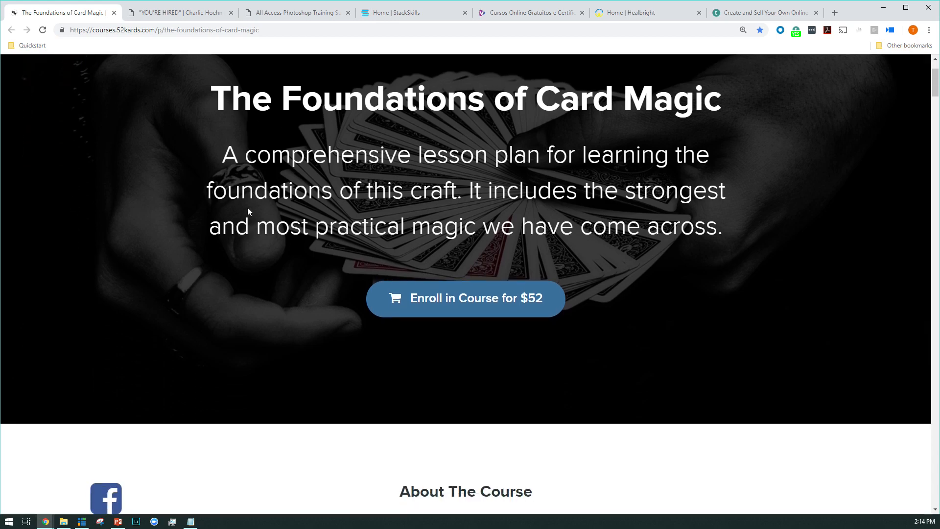
{"action": "scroll", "coordinate": [258, 203], "scroll_direction": "down", "scroll_amount": 7}
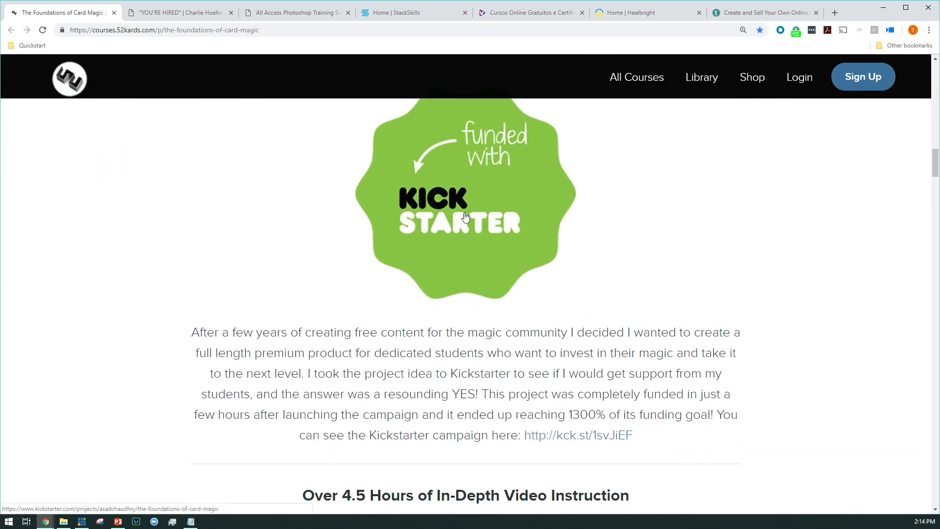
{"action": "left_click", "coordinate": [468, 214]}
{"action": "scroll", "coordinate": [468, 216], "scroll_direction": "down", "scroll_amount": 9}
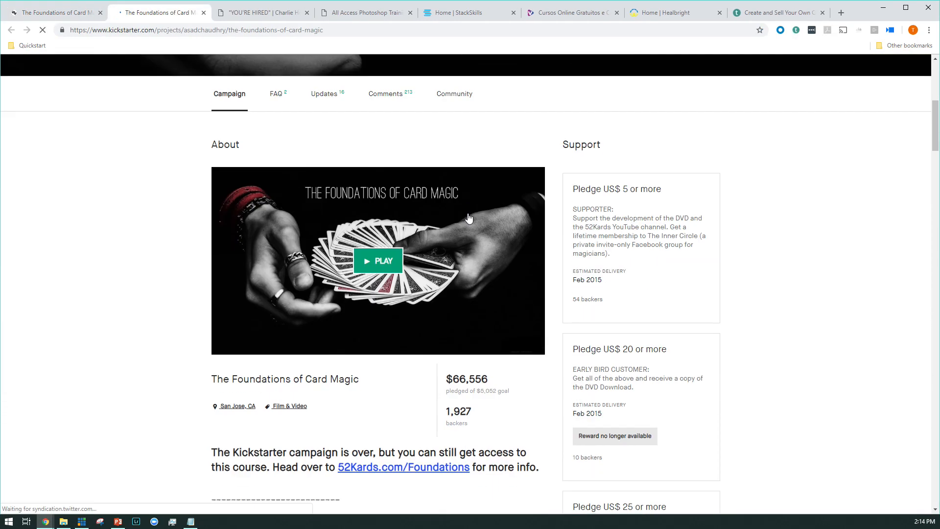
{"action": "left_click_drag", "start_coordinate": [511, 284], "coordinate": [466, 283]}
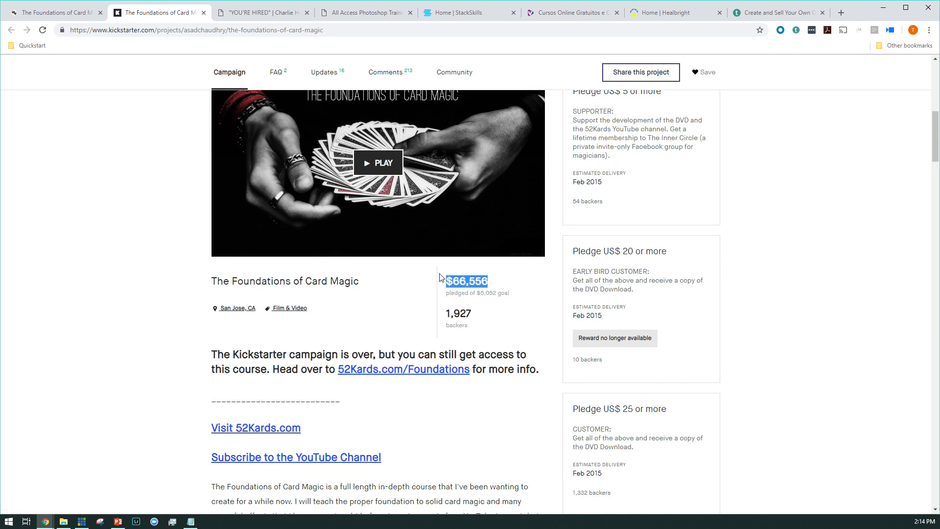
{"action": "left_click", "coordinate": [204, 13]}
Step: Examine the opening section of The Foundations of Card Magic page, including its headline, description and enrollment offer
{"action": "scroll", "coordinate": [243, 256], "scroll_direction": "up", "scroll_amount": 5}
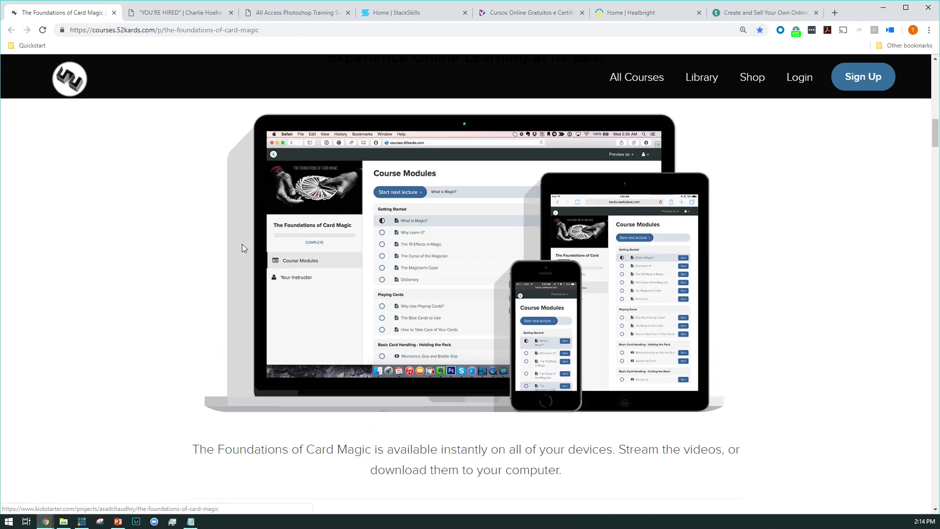
{"action": "scroll", "coordinate": [242, 244], "scroll_direction": "up", "scroll_amount": 15}
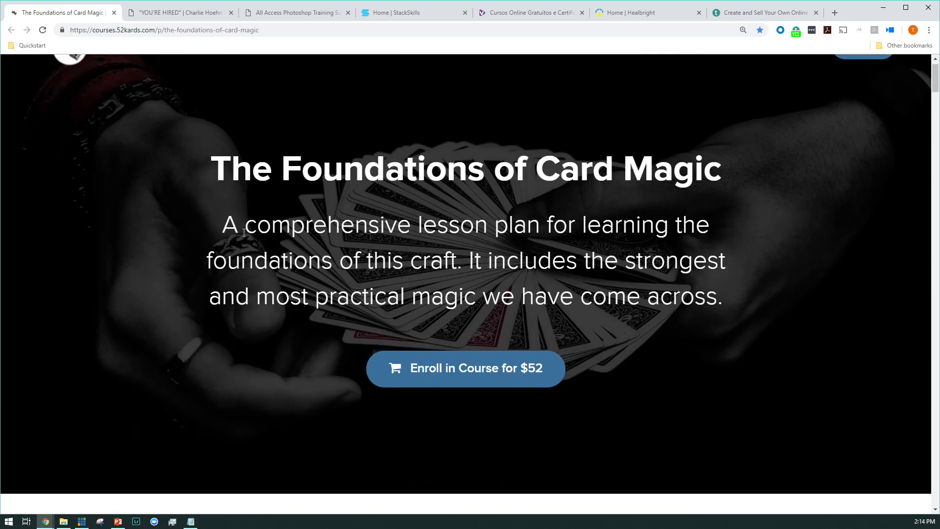
{"action": "scroll", "coordinate": [244, 232], "scroll_direction": "up", "scroll_amount": 1}
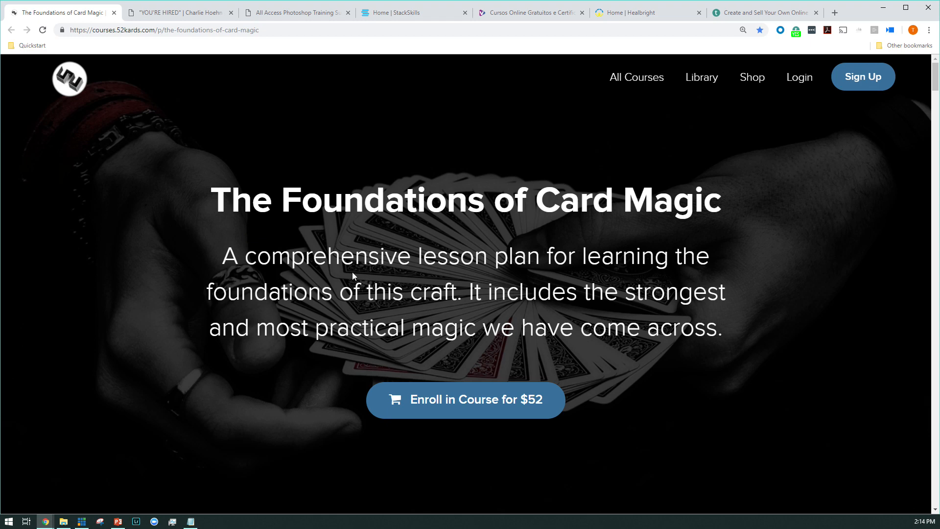
{"action": "scroll", "coordinate": [350, 267], "scroll_direction": "down", "scroll_amount": 3}
{"action": "scroll", "coordinate": [319, 254], "scroll_direction": "up", "scroll_amount": 3}
{"action": "scroll", "coordinate": [166, 278], "scroll_direction": "down", "scroll_amount": 4}
{"action": "scroll", "coordinate": [165, 277], "scroll_direction": "up", "scroll_amount": 3}
{"action": "scroll", "coordinate": [166, 278], "scroll_direction": "up", "scroll_amount": 1}
{"action": "scroll", "coordinate": [165, 265], "scroll_direction": "down", "scroll_amount": 10}
{"action": "scroll", "coordinate": [165, 265], "scroll_direction": "up", "scroll_amount": 7}
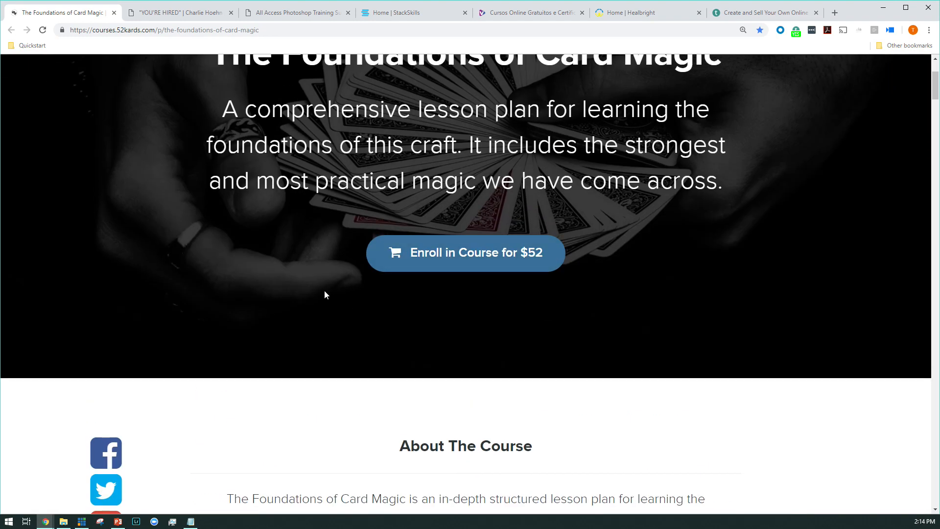
{"action": "scroll", "coordinate": [315, 287], "scroll_direction": "up", "scroll_amount": 1}
Step: Review the instructor profile and the chapter-by-chapter lesson plan on the card magic course page
{"action": "scroll", "coordinate": [315, 287], "scroll_direction": "down", "scroll_amount": 16}
{"action": "scroll", "coordinate": [309, 274], "scroll_direction": "down", "scroll_amount": 18}
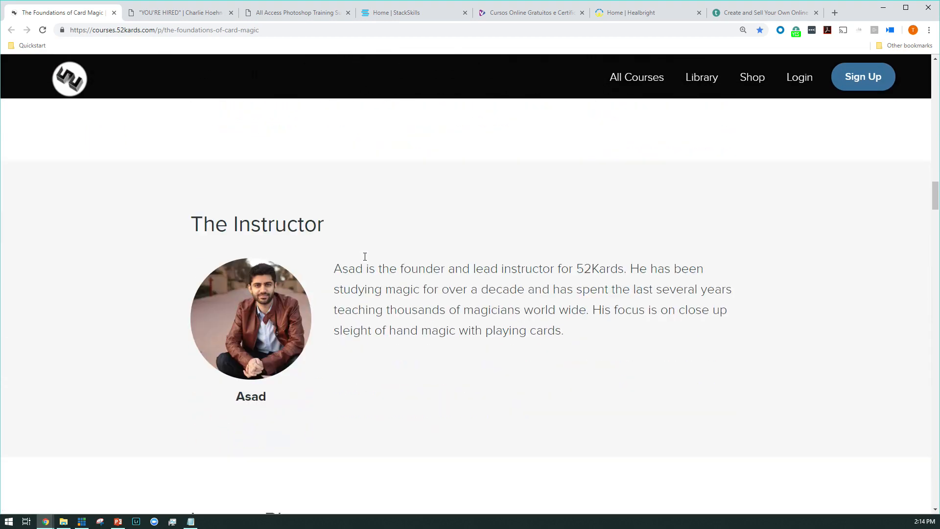
{"action": "scroll", "coordinate": [365, 256], "scroll_direction": "down", "scroll_amount": 1}
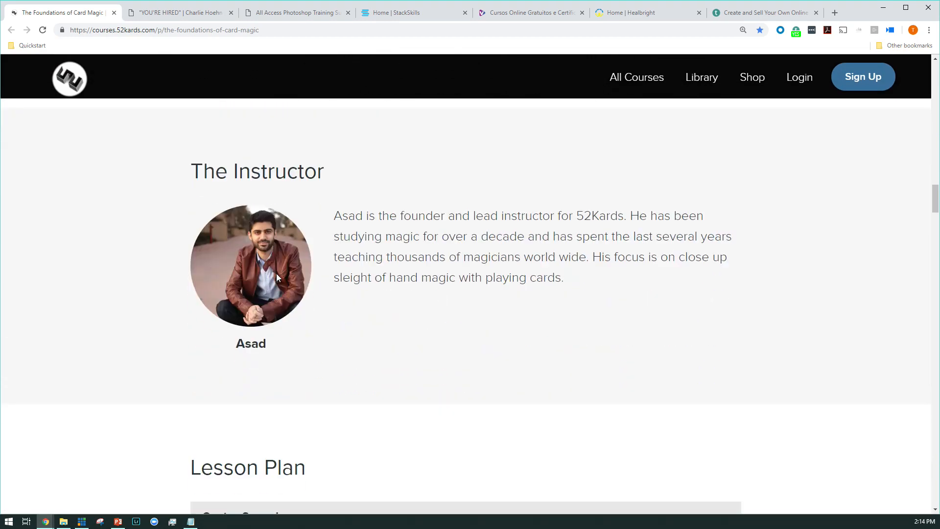
{"action": "scroll", "coordinate": [277, 274], "scroll_direction": "down", "scroll_amount": 7}
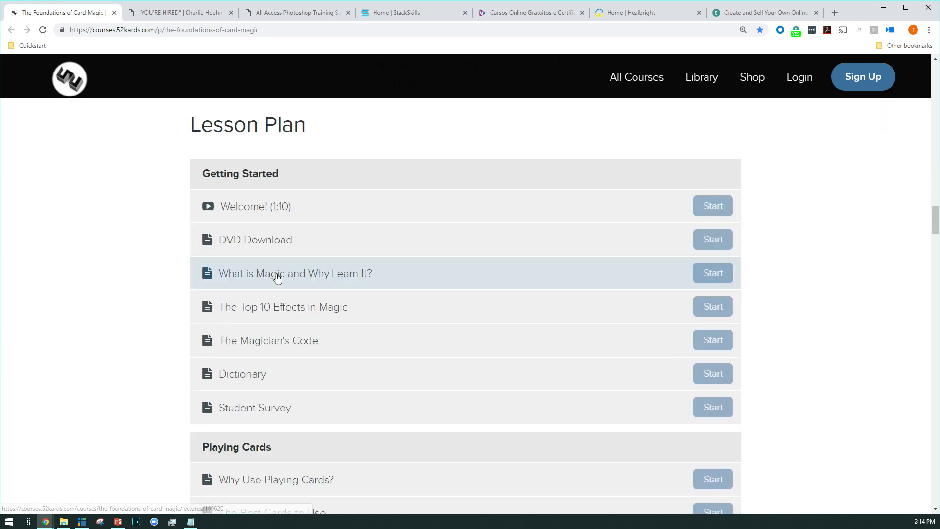
{"action": "scroll", "coordinate": [319, 191], "scroll_direction": "down", "scroll_amount": 2}
{"action": "scroll", "coordinate": [319, 191], "scroll_direction": "up", "scroll_amount": 1}
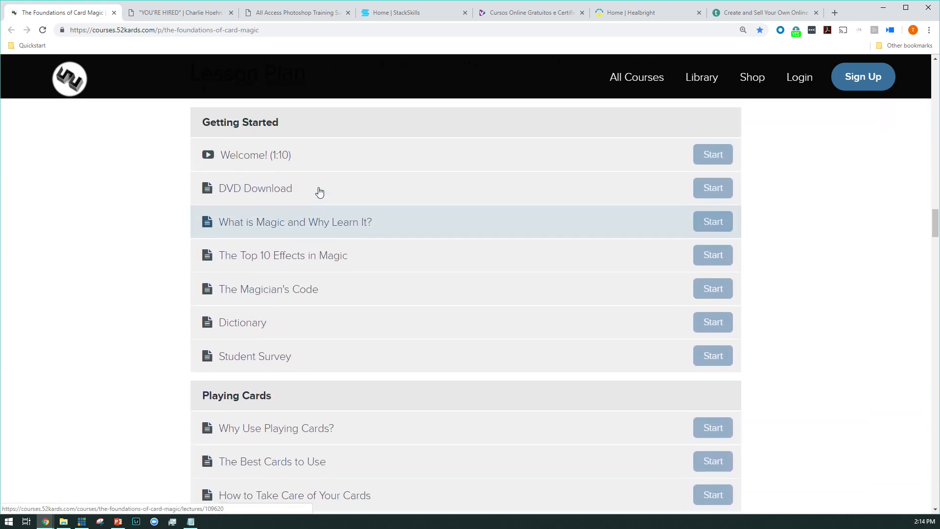
{"action": "scroll", "coordinate": [260, 269], "scroll_direction": "down", "scroll_amount": 1}
{"action": "scroll", "coordinate": [282, 343], "scroll_direction": "down", "scroll_amount": 3}
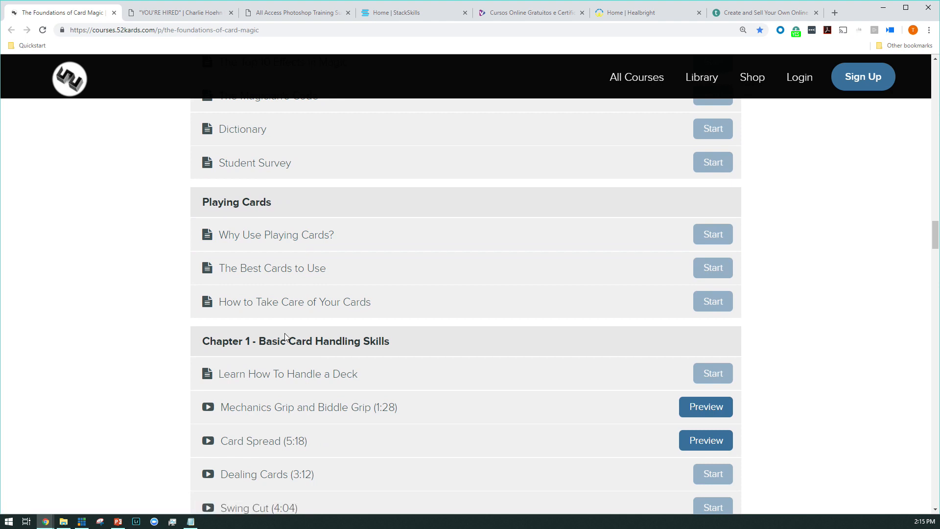
{"action": "scroll", "coordinate": [287, 337], "scroll_direction": "down", "scroll_amount": 6}
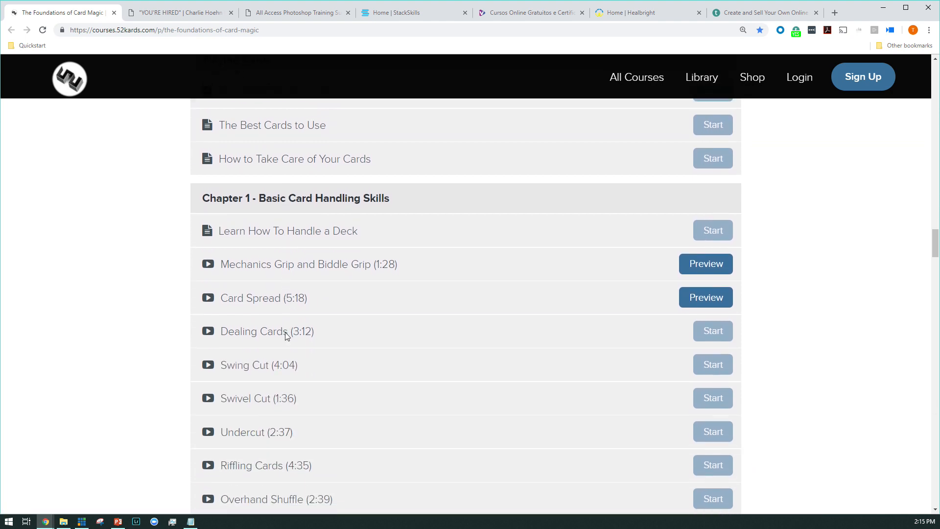
{"action": "scroll", "coordinate": [290, 340], "scroll_direction": "up", "scroll_amount": 2}
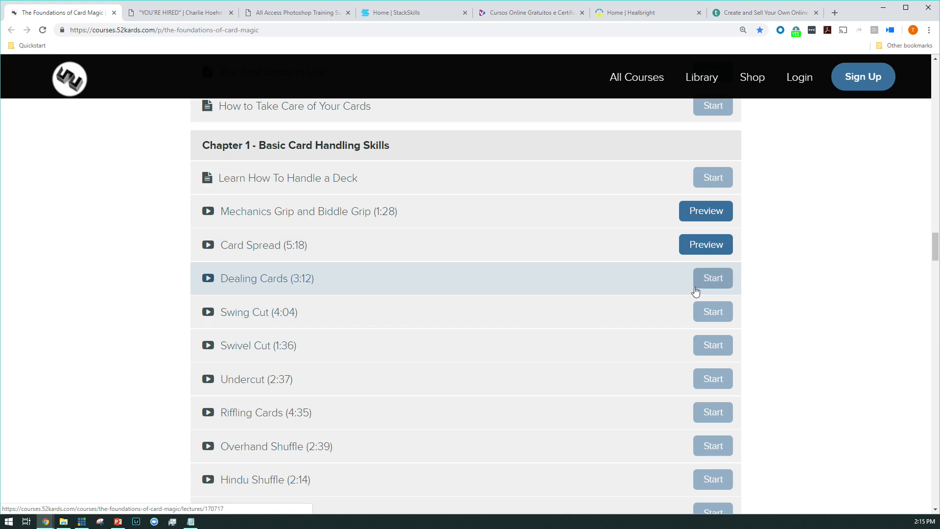
{"action": "scroll", "coordinate": [696, 291], "scroll_direction": "down", "scroll_amount": 9}
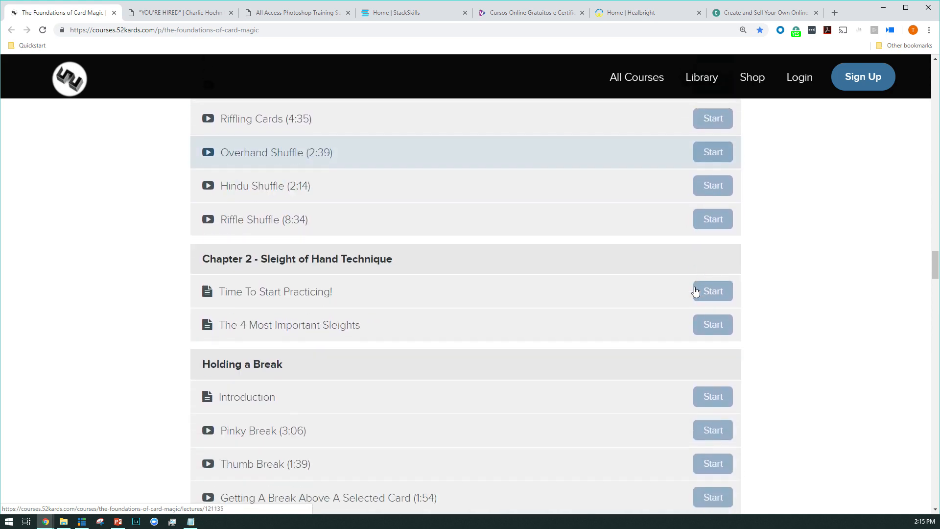
{"action": "scroll", "coordinate": [696, 286], "scroll_direction": "down", "scroll_amount": 20}
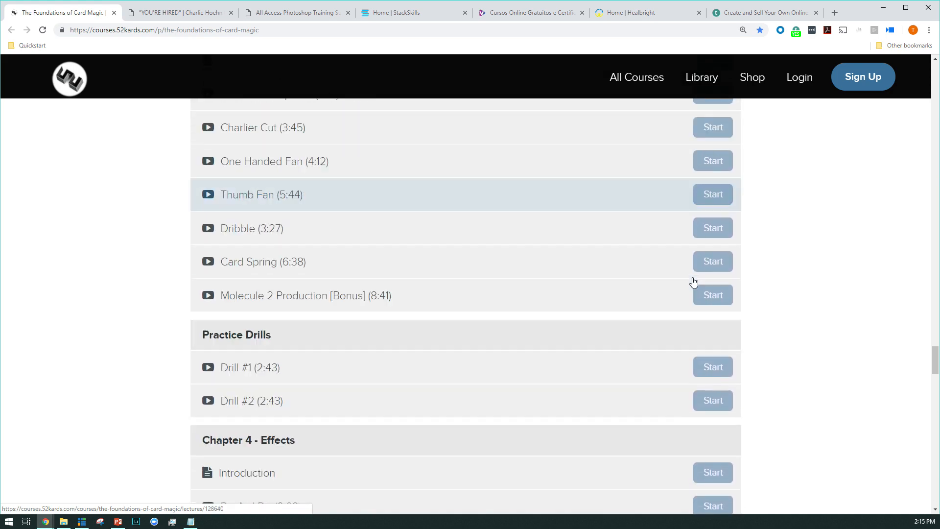
Step: Read the card magic course's frequently asked questions and testimonials, continuing to the closing enrollment offer
{"action": "scroll", "coordinate": [692, 280], "scroll_direction": "down", "scroll_amount": 15}
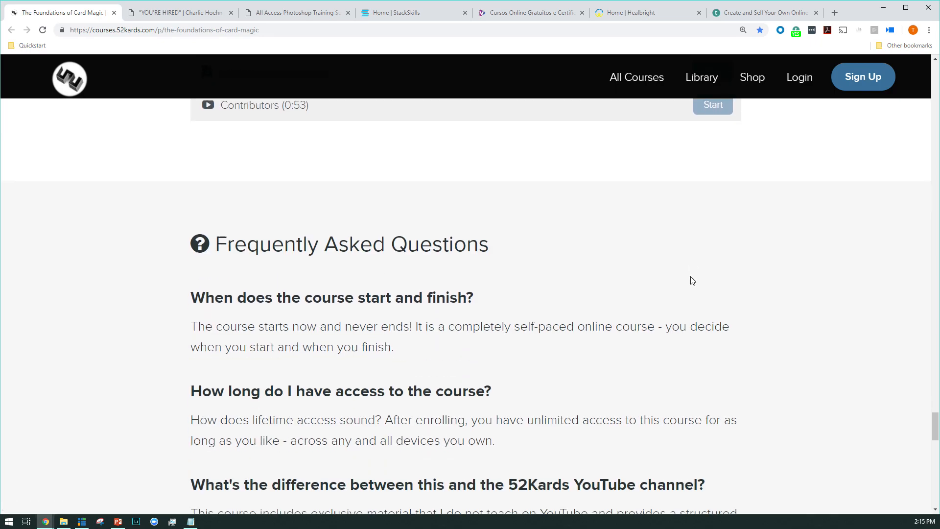
{"action": "scroll", "coordinate": [691, 278], "scroll_direction": "down", "scroll_amount": 6}
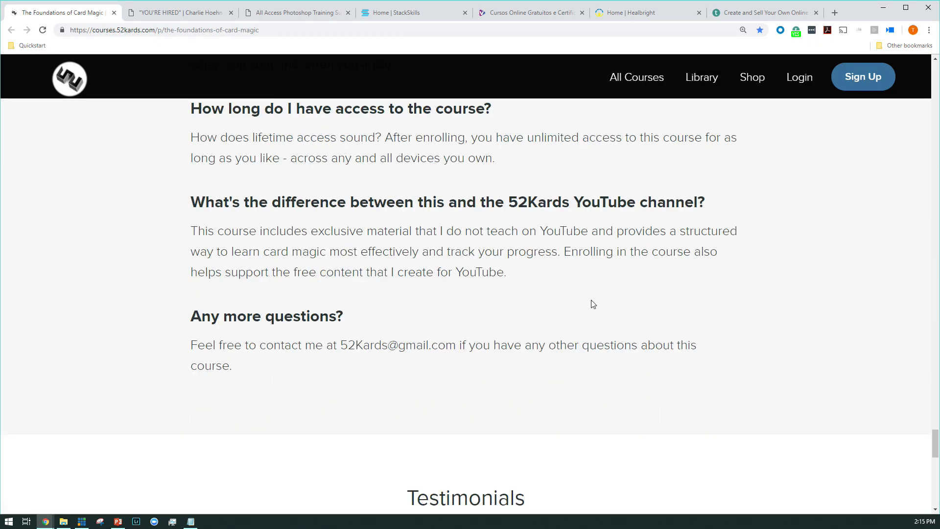
{"action": "scroll", "coordinate": [590, 304], "scroll_direction": "up", "scroll_amount": 5}
{"action": "scroll", "coordinate": [592, 301], "scroll_direction": "down", "scroll_amount": 9}
{"action": "scroll", "coordinate": [598, 294], "scroll_direction": "down", "scroll_amount": 10}
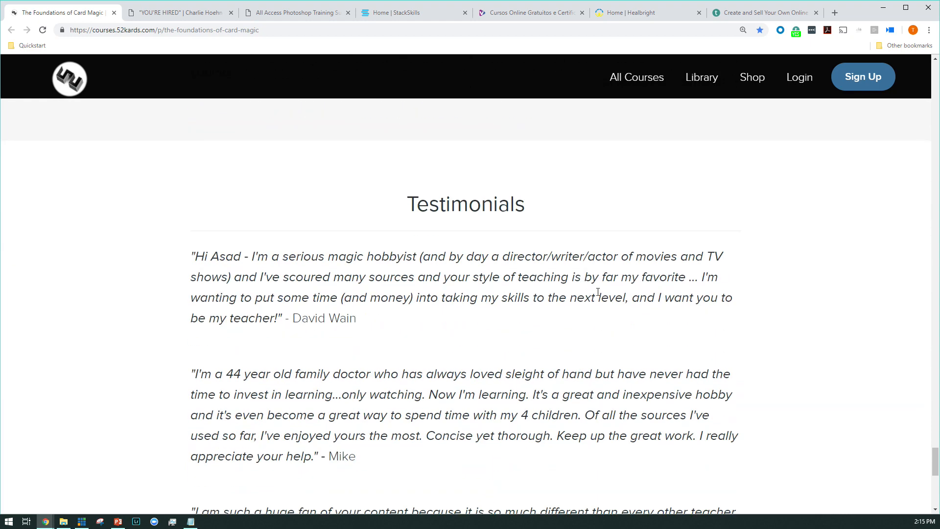
{"action": "scroll", "coordinate": [598, 291], "scroll_direction": "down", "scroll_amount": 3}
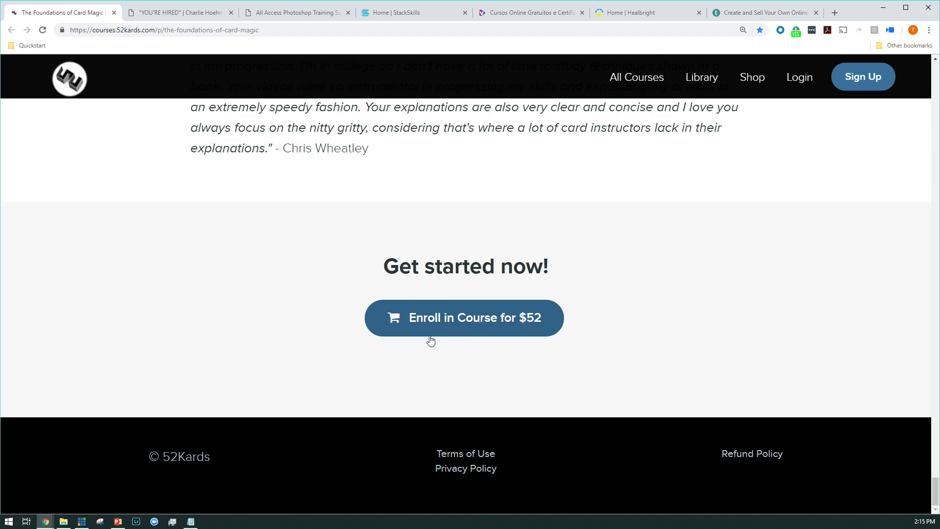
Step: Open the "YOU'RE HIRED" master class page and review its sales copy down to the pricing section
{"action": "left_click", "coordinate": [185, 13]}
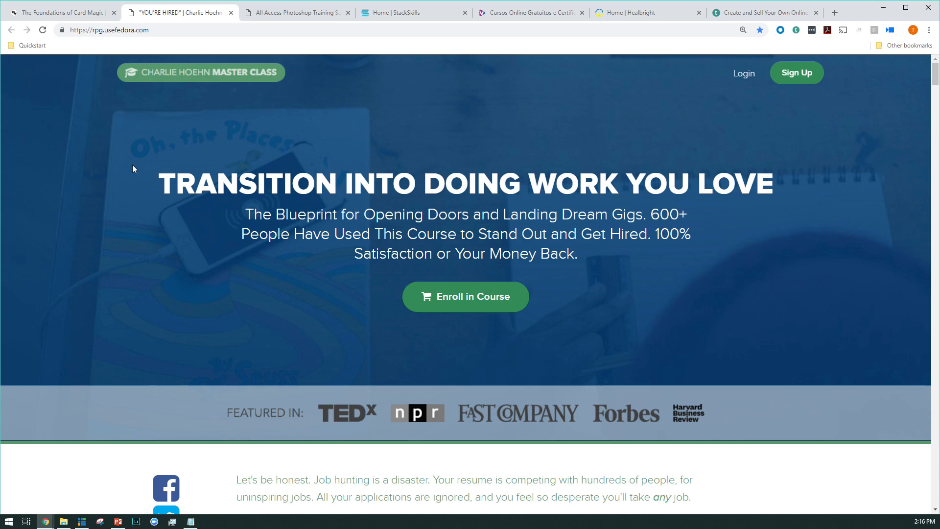
{"action": "scroll", "coordinate": [174, 221], "scroll_direction": "down", "scroll_amount": 20}
{"action": "scroll", "coordinate": [169, 220], "scroll_direction": "down", "scroll_amount": 20}
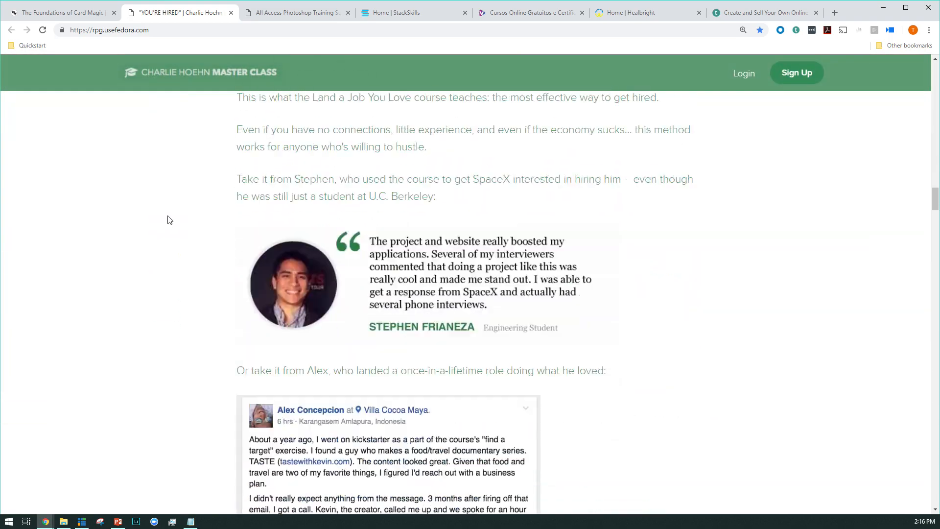
{"action": "scroll", "coordinate": [170, 216], "scroll_direction": "down", "scroll_amount": 20}
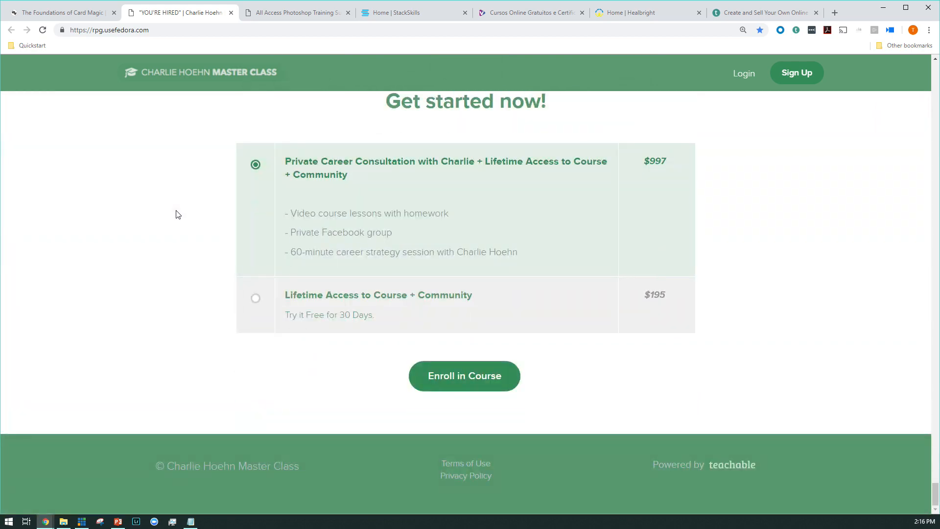
Step: Compare the master class pricing plans by selecting the $195 lifetime access option and returning to the $997 consultation option
{"action": "scroll", "coordinate": [178, 214], "scroll_direction": "up", "scroll_amount": 15}
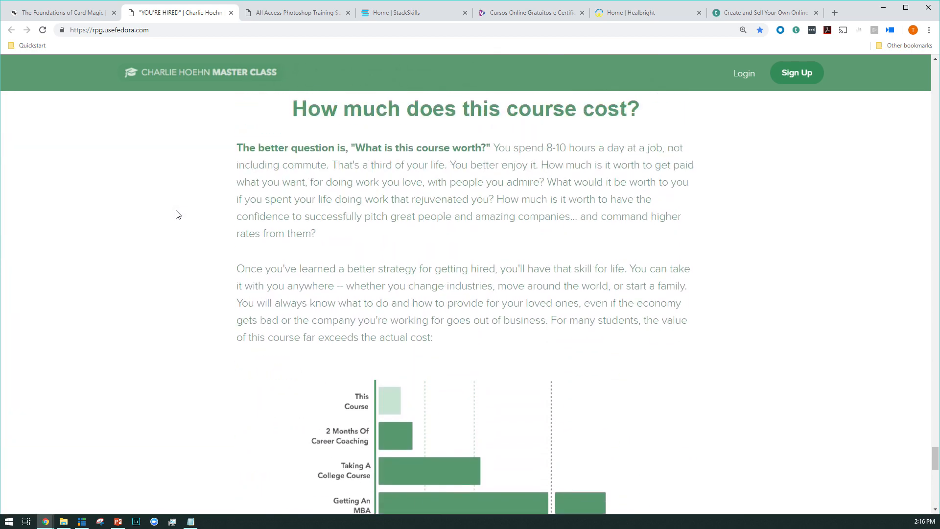
{"action": "scroll", "coordinate": [177, 214], "scroll_direction": "down", "scroll_amount": 12}
{"action": "scroll", "coordinate": [176, 211], "scroll_direction": "up", "scroll_amount": 2}
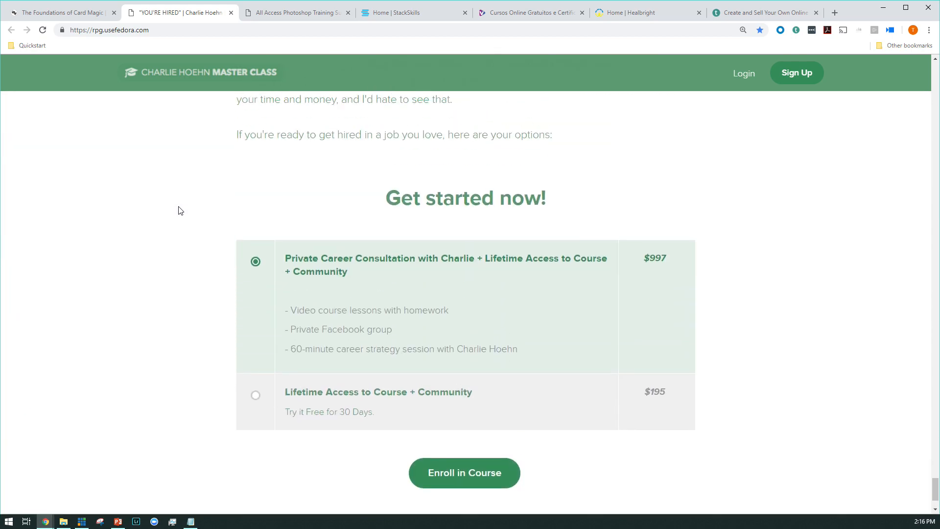
{"action": "left_click", "coordinate": [266, 398]}
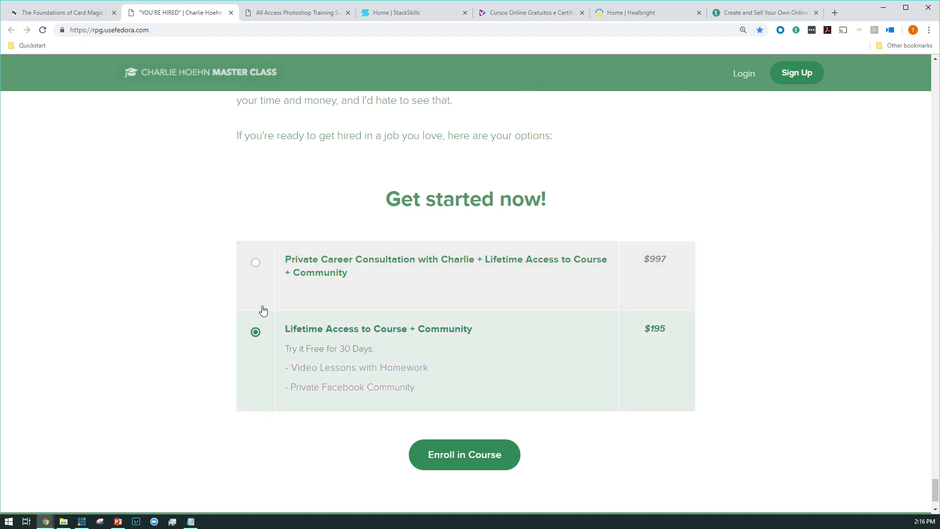
{"action": "left_click", "coordinate": [268, 280]}
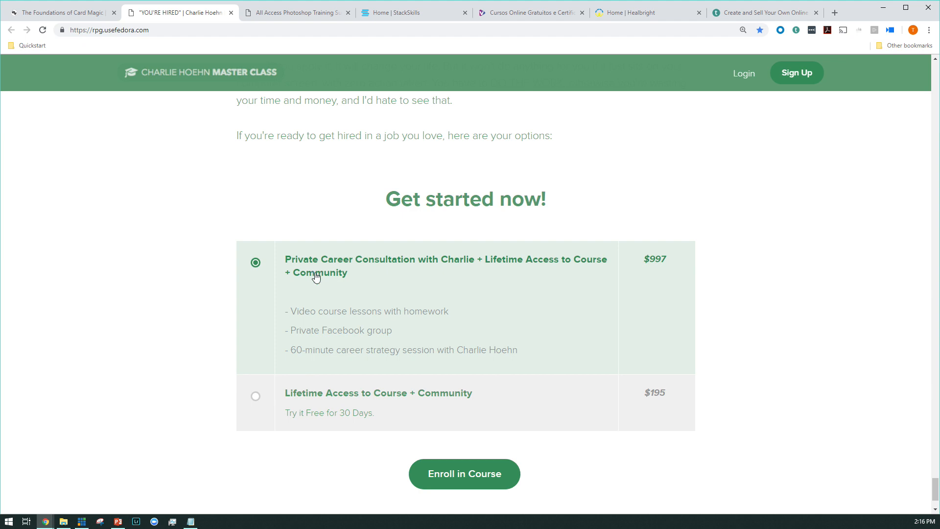
Step: Open the Photoshop All Access Membership page and examine the list of courses included with the purchase
{"action": "left_click", "coordinate": [304, 19]}
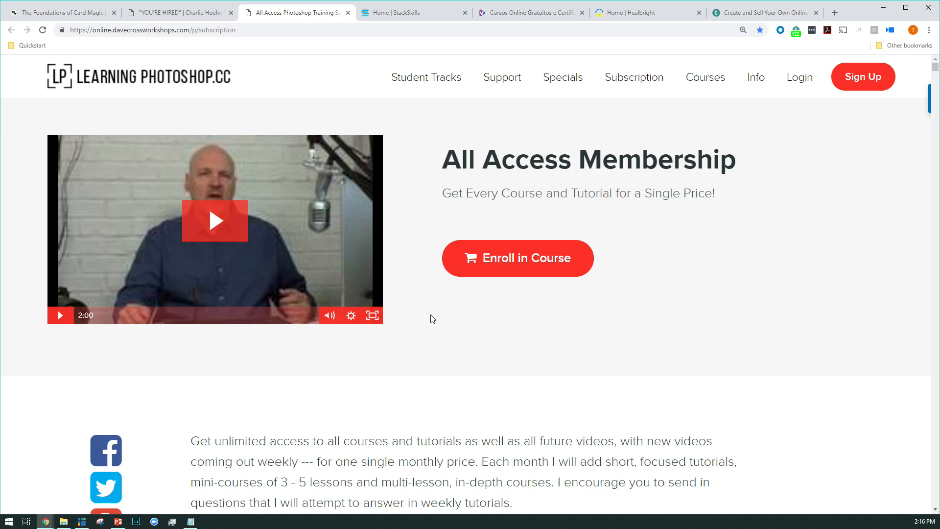
{"action": "scroll", "coordinate": [433, 318], "scroll_direction": "down", "scroll_amount": 20}
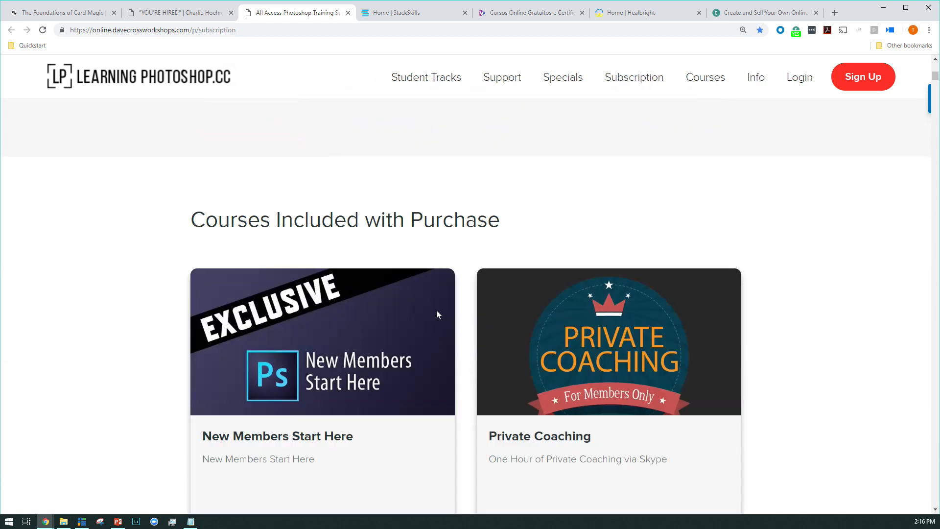
{"action": "scroll", "coordinate": [438, 315], "scroll_direction": "down", "scroll_amount": 20}
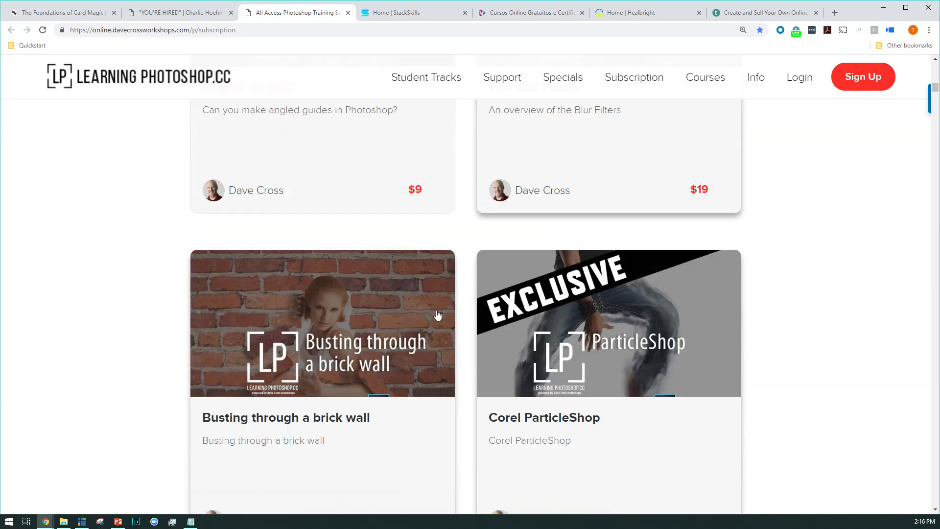
{"action": "scroll", "coordinate": [438, 315], "scroll_direction": "down", "scroll_amount": 20}
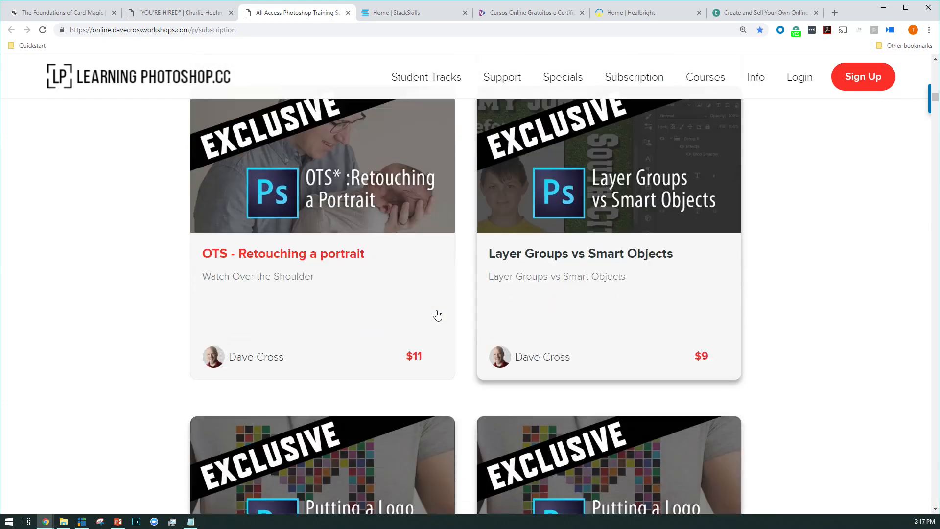
{"action": "scroll", "coordinate": [438, 315], "scroll_direction": "down", "scroll_amount": 20}
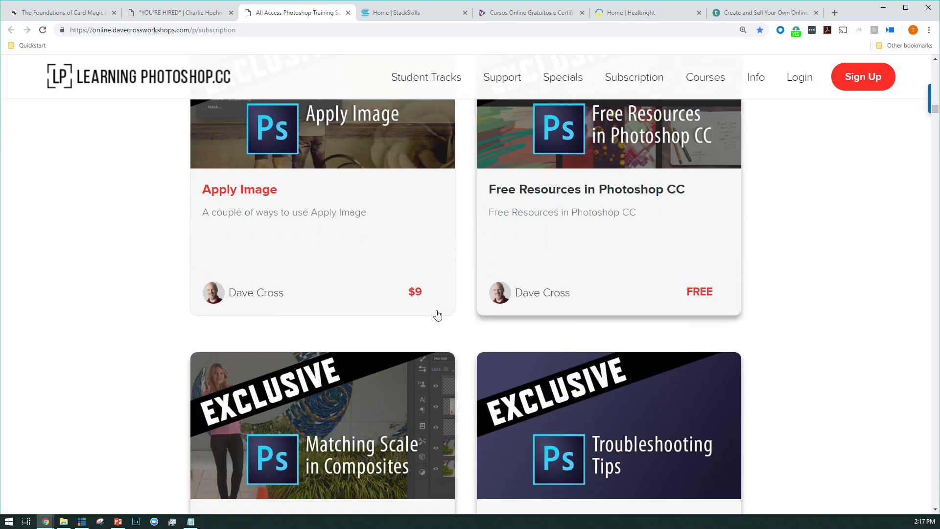
{"action": "scroll", "coordinate": [438, 316], "scroll_direction": "down", "scroll_amount": 20}
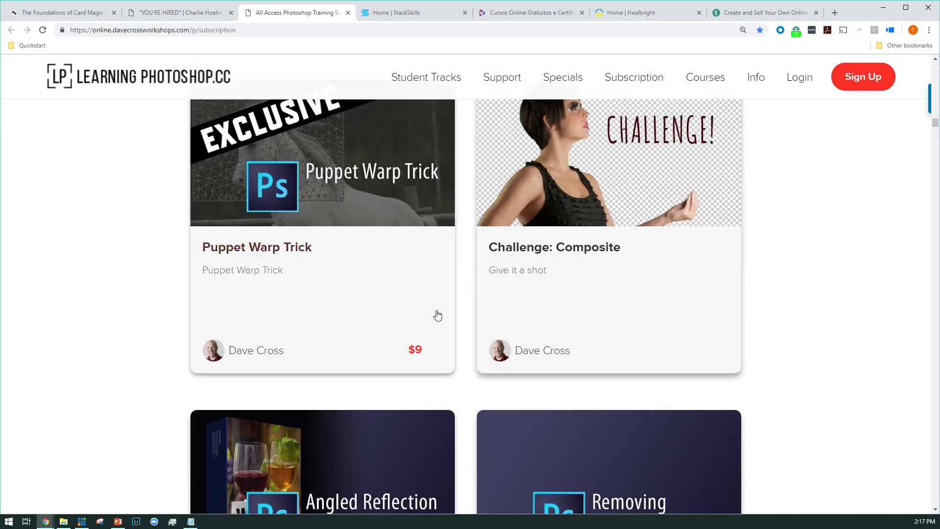
{"action": "scroll", "coordinate": [438, 316], "scroll_direction": "down", "scroll_amount": 20}
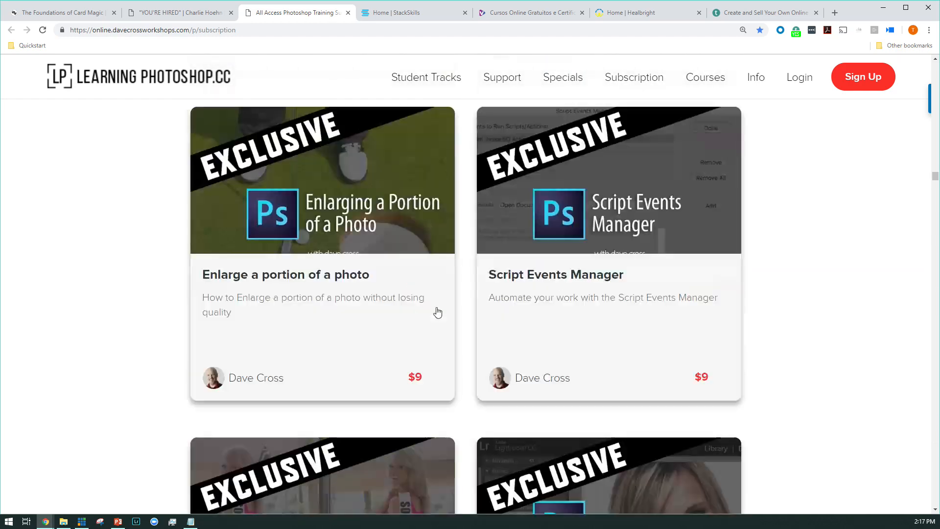
Step: Review the rest of the courses included in the Photoshop membership, its original price and frequently asked questions, down to the subscription plans
{"action": "scroll", "coordinate": [456, 317], "scroll_direction": "down", "scroll_amount": 20}
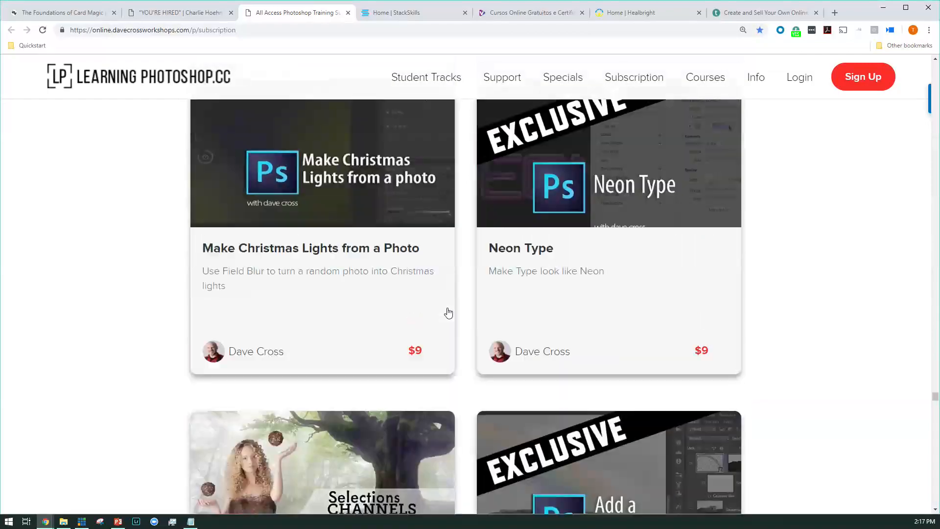
{"action": "scroll", "coordinate": [448, 312], "scroll_direction": "down", "scroll_amount": 20}
{"action": "scroll", "coordinate": [449, 310], "scroll_direction": "up", "scroll_amount": 8}
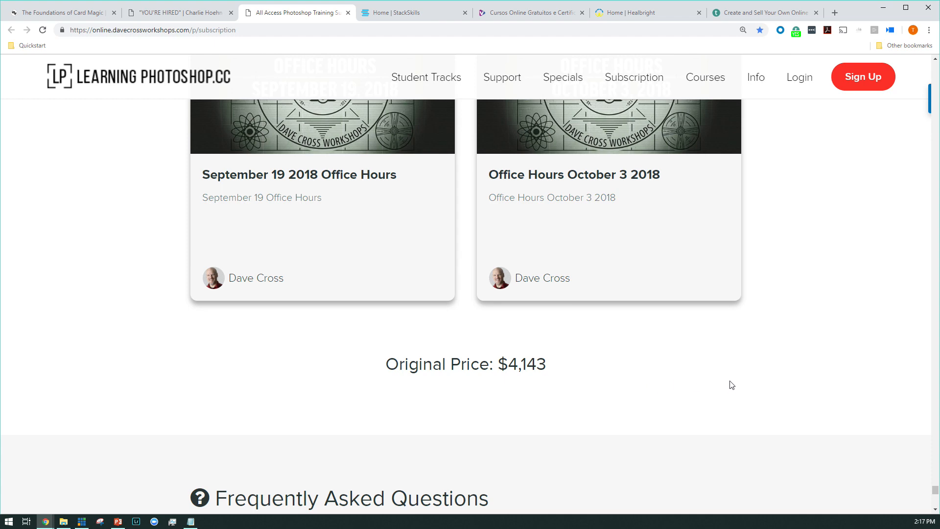
{"action": "scroll", "coordinate": [732, 385], "scroll_direction": "down", "scroll_amount": 15}
{"action": "scroll", "coordinate": [704, 379], "scroll_direction": "up", "scroll_amount": 2}
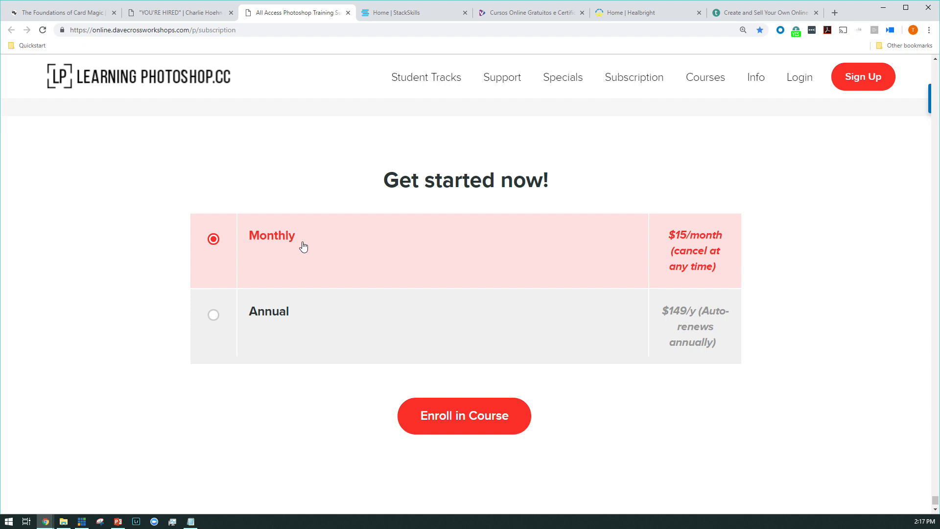
Step: Select the annual $149/y membership plan and revisit the Office Hours explanation and session listings
{"action": "left_click", "coordinate": [227, 334]}
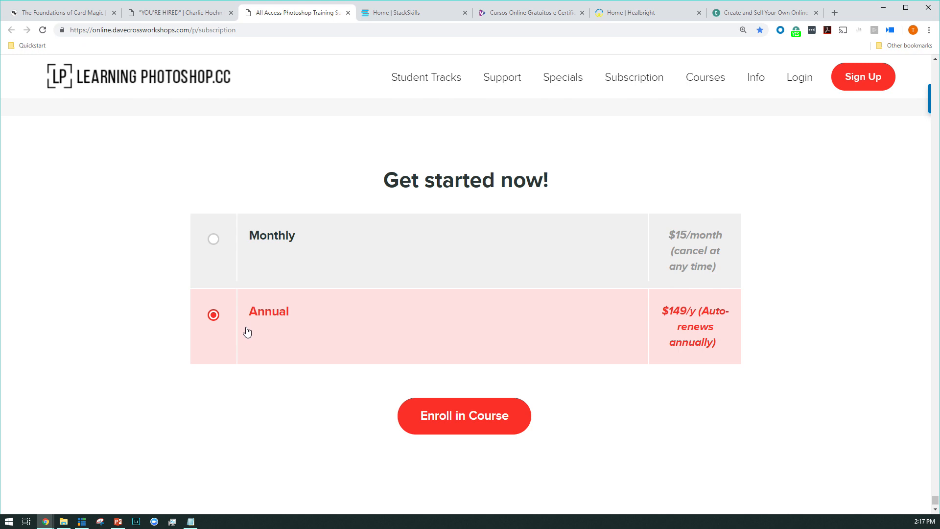
{"action": "scroll", "coordinate": [298, 345], "scroll_direction": "up", "scroll_amount": 1}
{"action": "scroll", "coordinate": [298, 346], "scroll_direction": "up", "scroll_amount": 20}
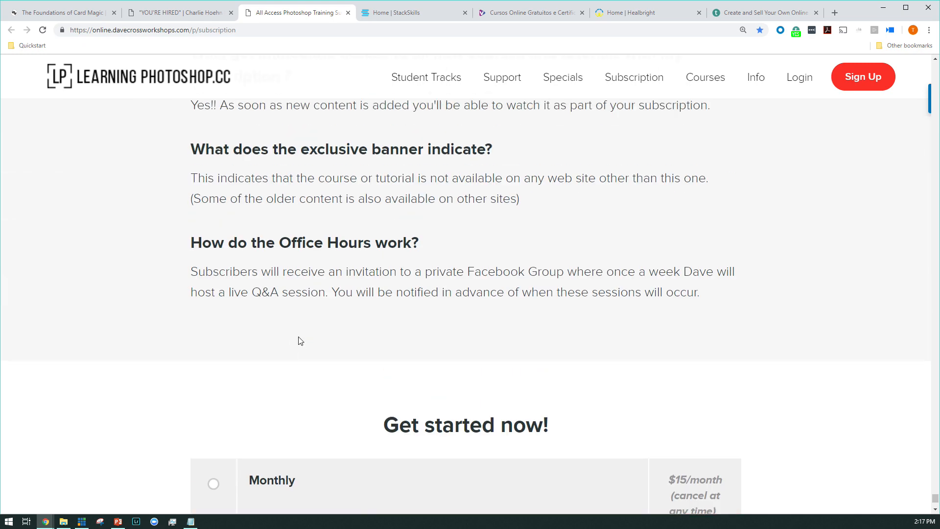
{"action": "scroll", "coordinate": [300, 341], "scroll_direction": "up", "scroll_amount": 4}
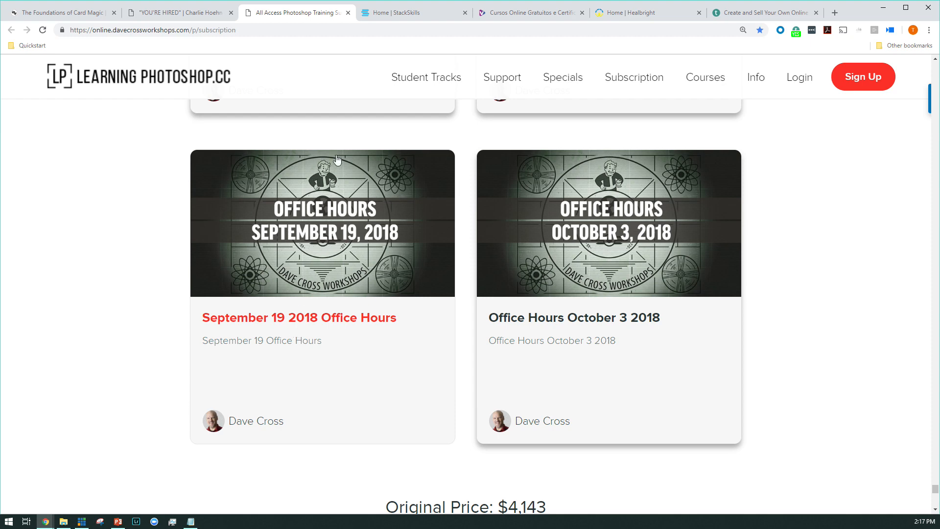
Step: Open the StackSkills home page and examine its skill sections, course bundles, student testimonials and instructor gallery
{"action": "left_click", "coordinate": [403, 21]}
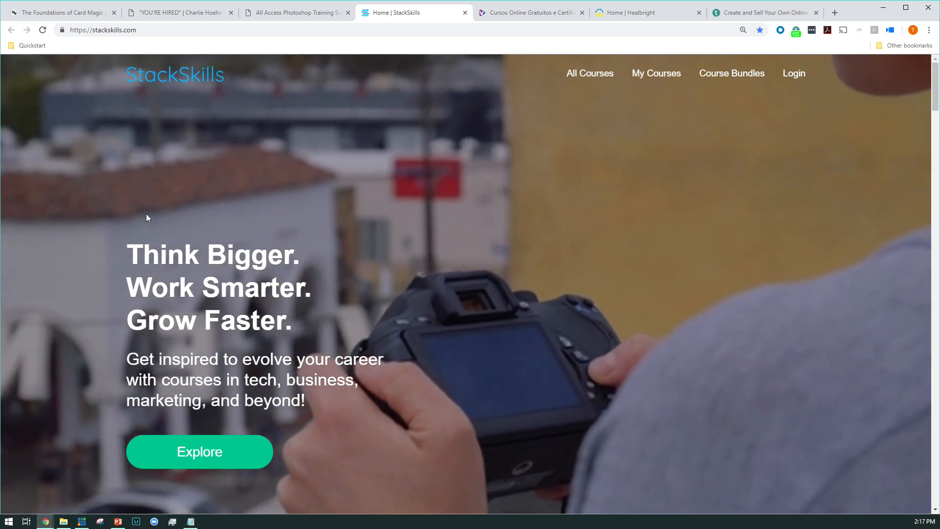
{"action": "scroll", "coordinate": [146, 218], "scroll_direction": "down", "scroll_amount": 9}
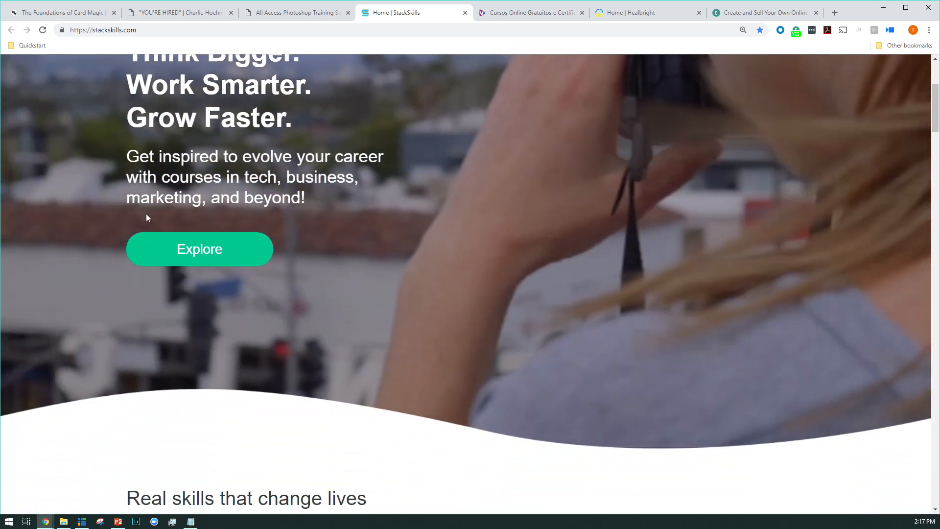
{"action": "scroll", "coordinate": [146, 219], "scroll_direction": "down", "scroll_amount": 3}
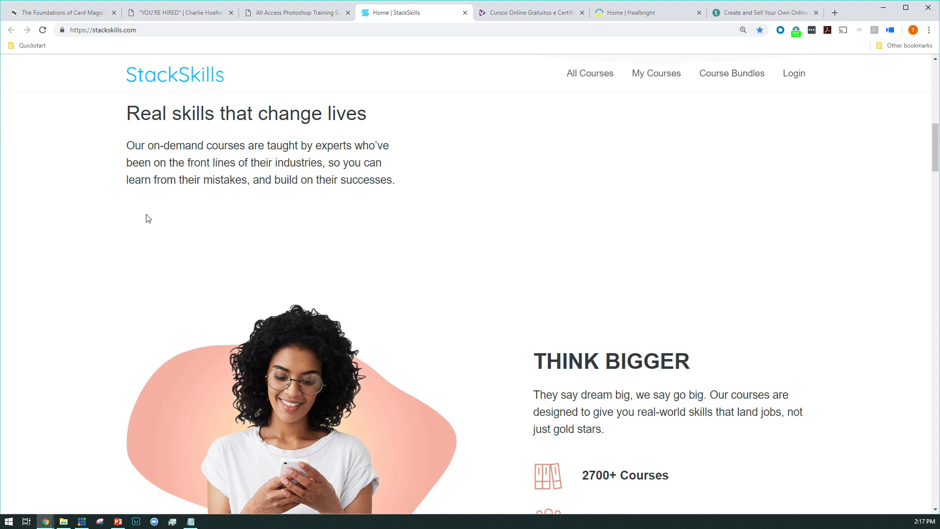
{"action": "scroll", "coordinate": [148, 218], "scroll_direction": "down", "scroll_amount": 1}
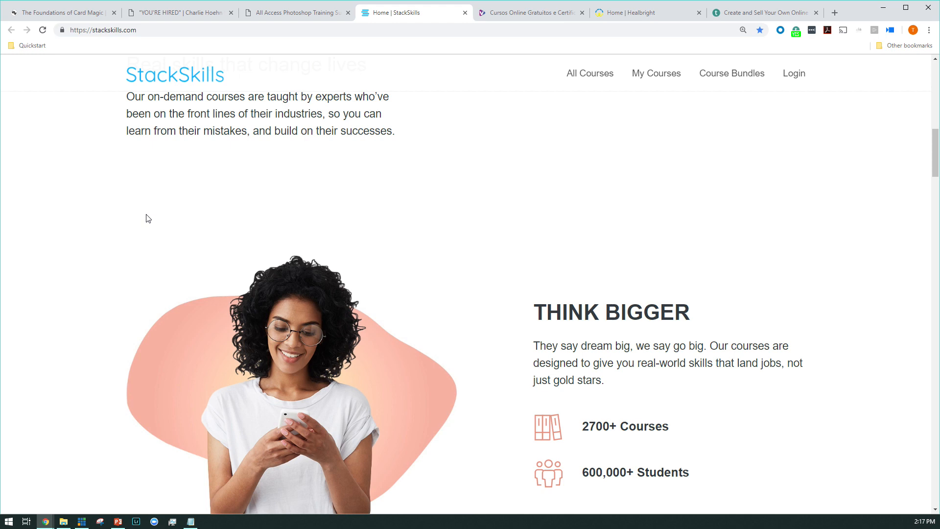
{"action": "scroll", "coordinate": [151, 184], "scroll_direction": "down", "scroll_amount": 15}
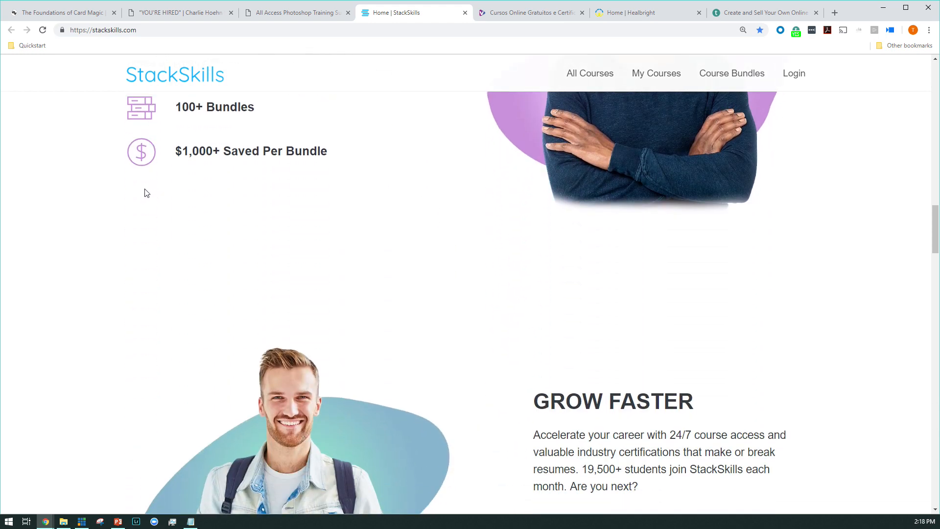
{"action": "scroll", "coordinate": [145, 184], "scroll_direction": "down", "scroll_amount": 13}
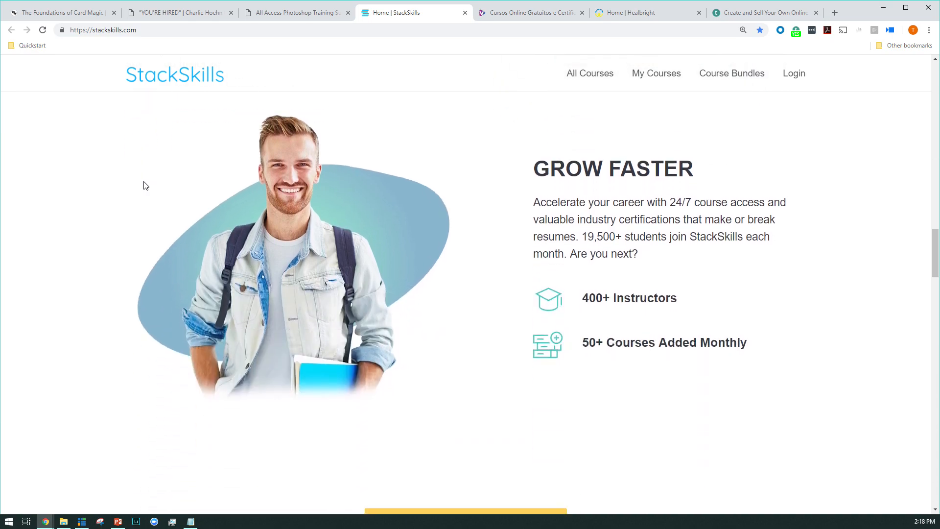
{"action": "scroll", "coordinate": [146, 185], "scroll_direction": "down", "scroll_amount": 16}
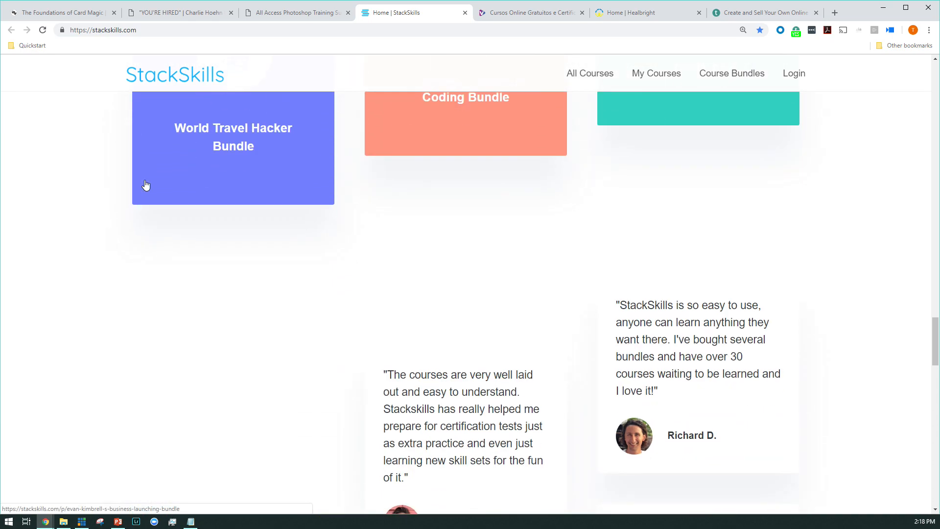
{"action": "scroll", "coordinate": [146, 185], "scroll_direction": "down", "scroll_amount": 15}
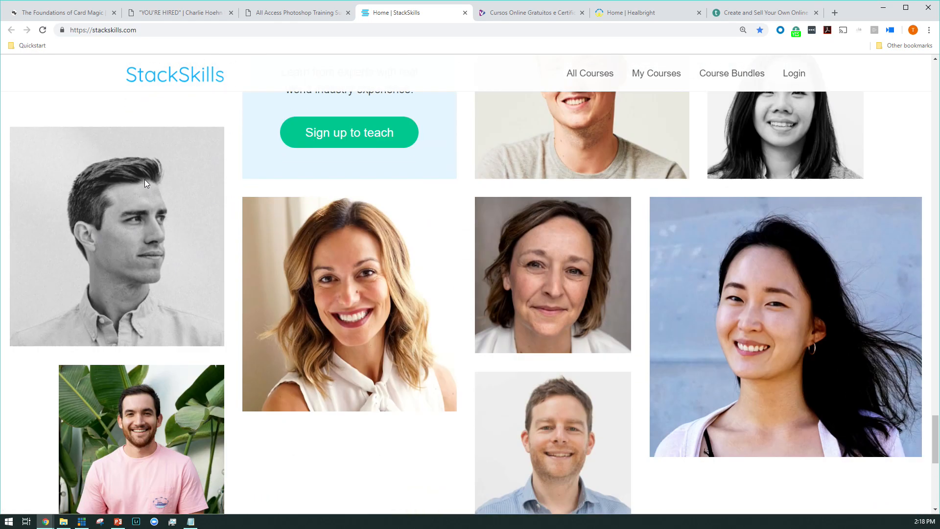
{"action": "scroll", "coordinate": [146, 183], "scroll_direction": "down", "scroll_amount": 1}
Step: Look back over the StackSkills testimonials and Popular Bundles, returning to the opening banner
{"action": "scroll", "coordinate": [146, 177], "scroll_direction": "up", "scroll_amount": 10}
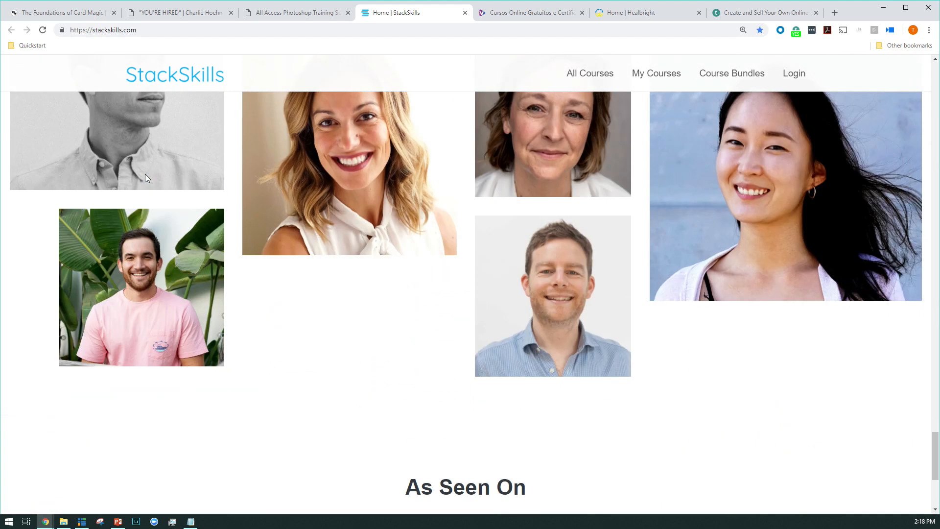
{"action": "scroll", "coordinate": [145, 179], "scroll_direction": "up", "scroll_amount": 18}
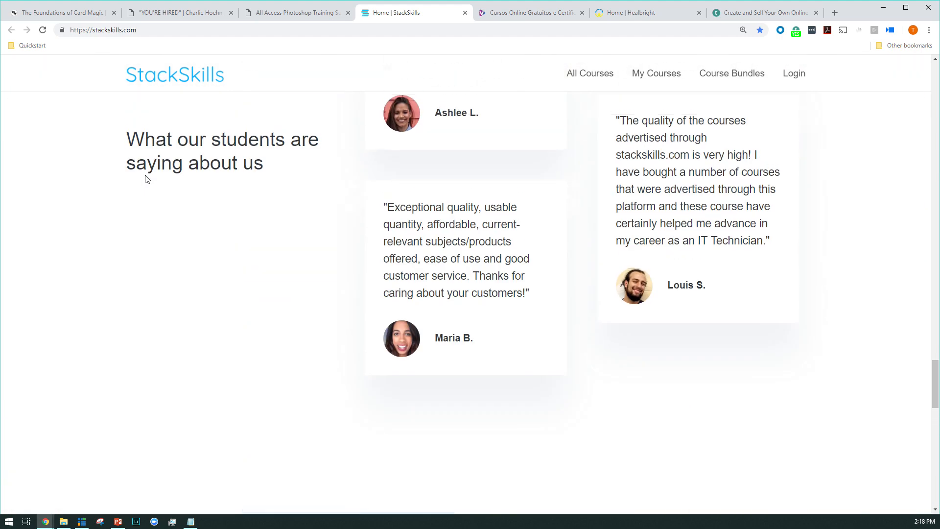
{"action": "scroll", "coordinate": [145, 179], "scroll_direction": "up", "scroll_amount": 18}
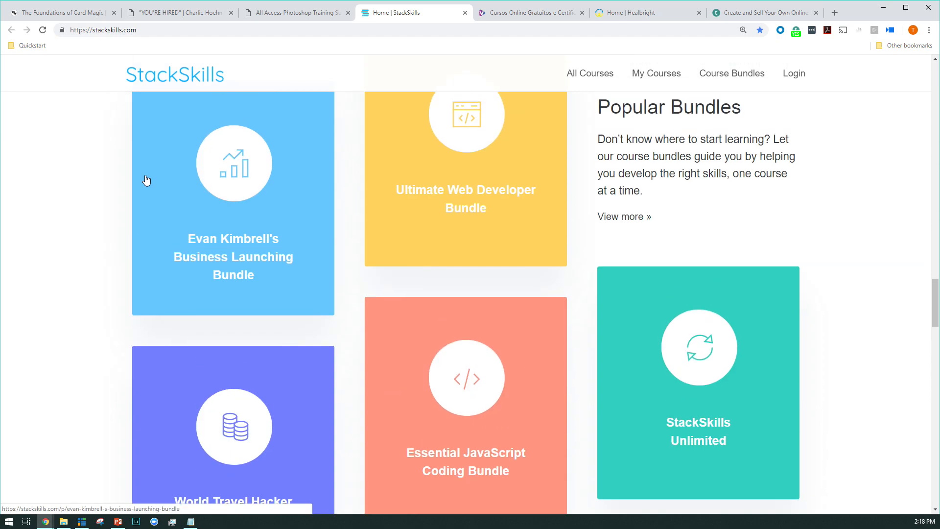
{"action": "scroll", "coordinate": [145, 179], "scroll_direction": "up", "scroll_amount": 15}
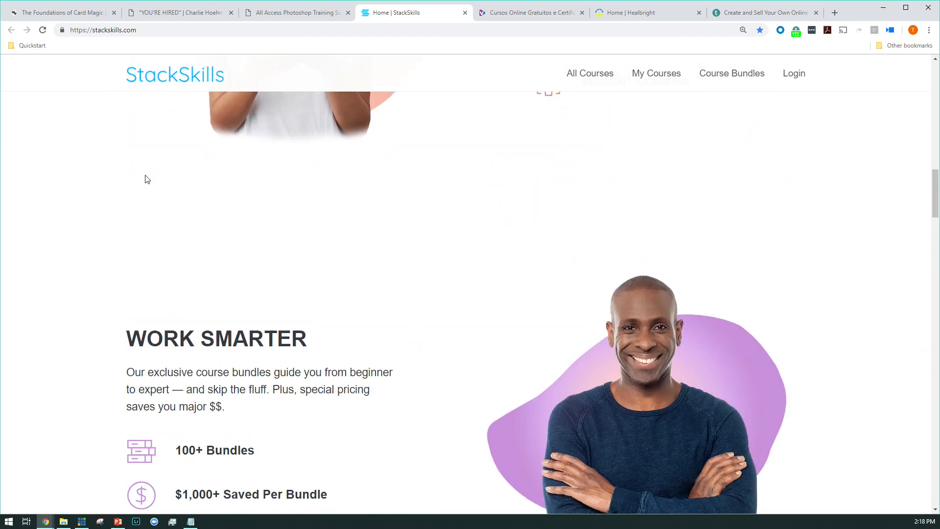
{"action": "scroll", "coordinate": [145, 179], "scroll_direction": "up", "scroll_amount": 12}
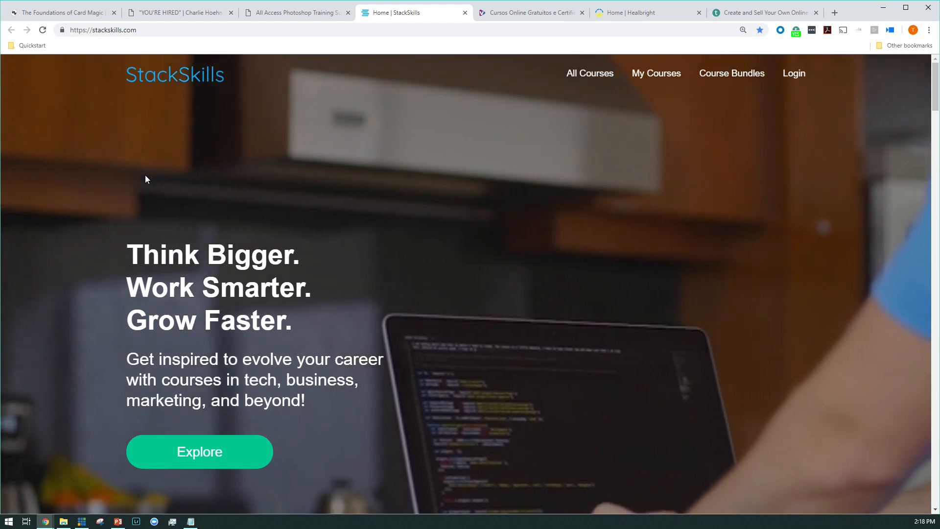
{"action": "scroll", "coordinate": [145, 175], "scroll_direction": "down", "scroll_amount": 3}
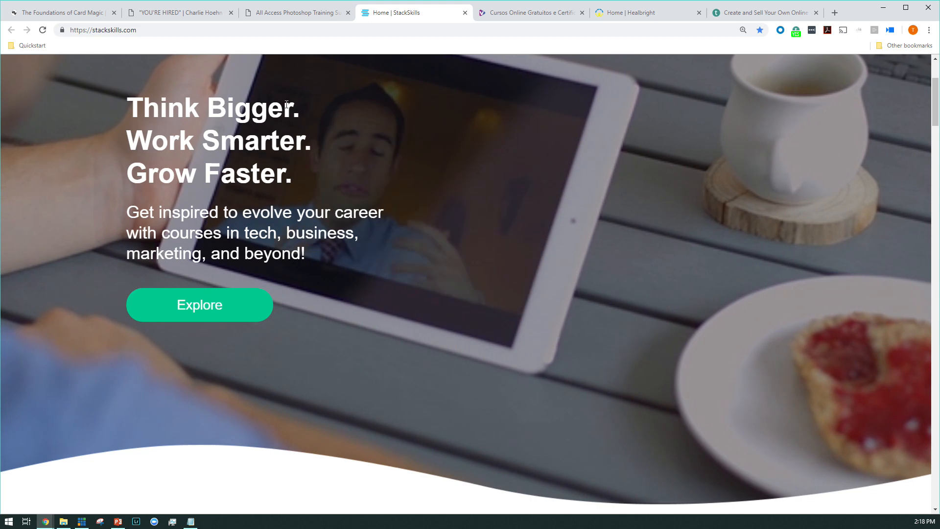
Step: Open the Veduca home page, dismiss the translation offer and view the Cursos Online section
{"action": "left_click", "coordinate": [511, 14]}
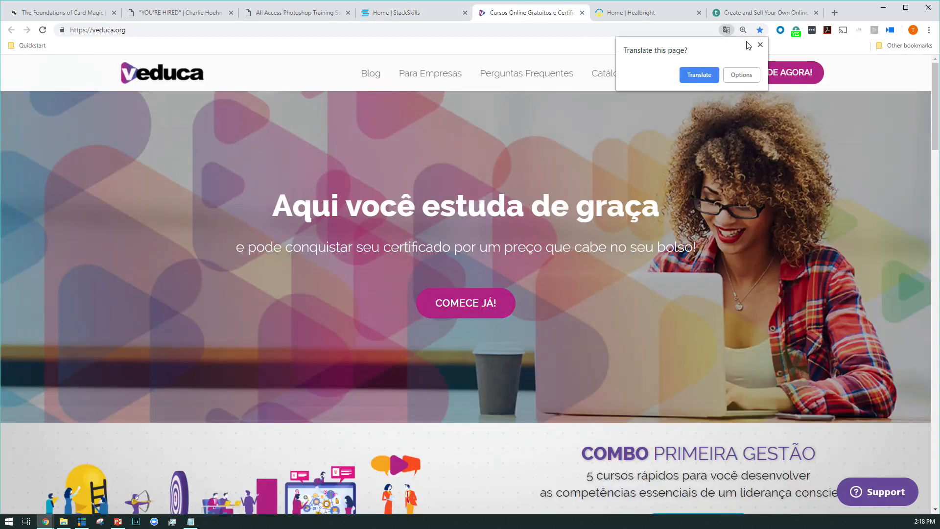
{"action": "left_click", "coordinate": [762, 45]}
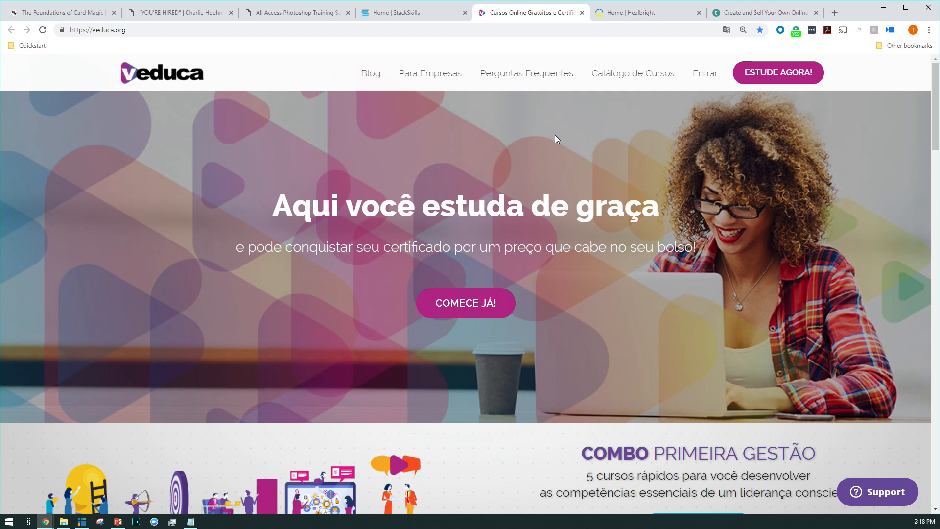
{"action": "scroll", "coordinate": [555, 135], "scroll_direction": "down", "scroll_amount": 4}
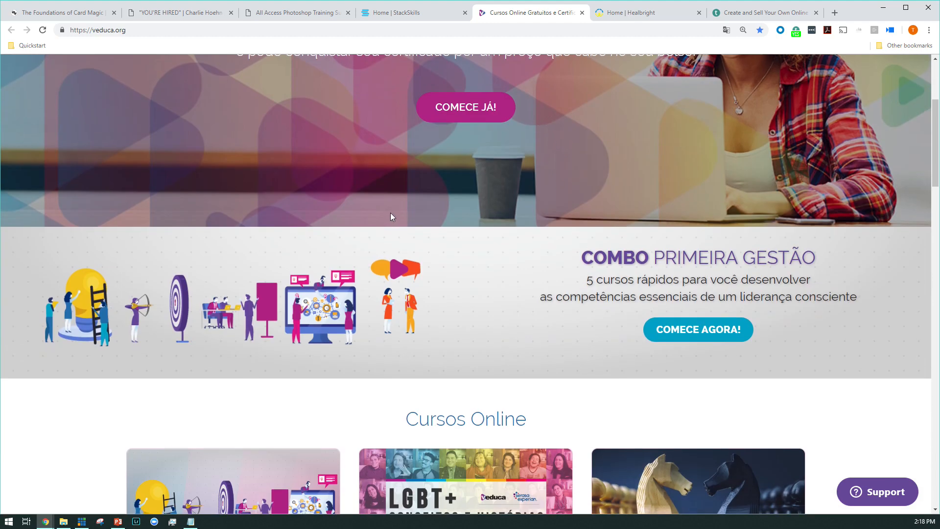
{"action": "scroll", "coordinate": [296, 240], "scroll_direction": "down", "scroll_amount": 2}
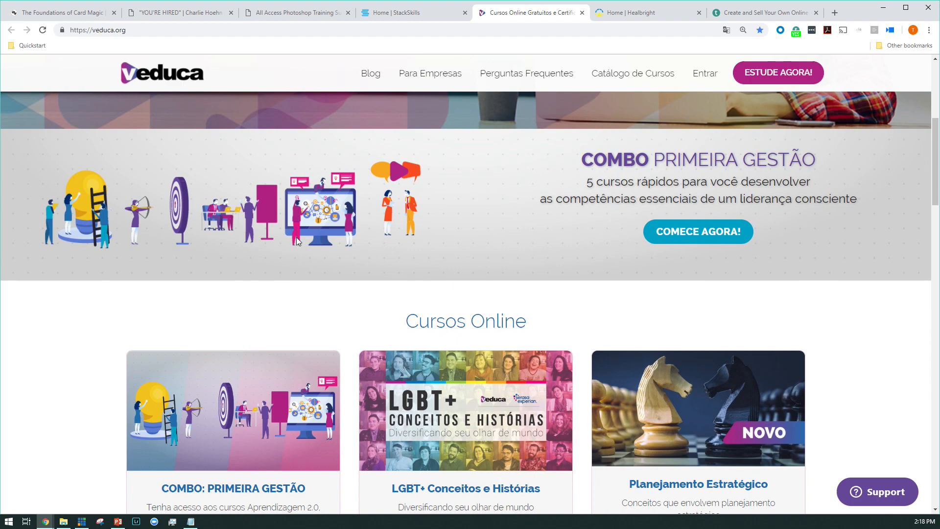
{"action": "scroll", "coordinate": [296, 237], "scroll_direction": "down", "scroll_amount": 1}
{"action": "scroll", "coordinate": [300, 240], "scroll_direction": "down", "scroll_amount": 3}
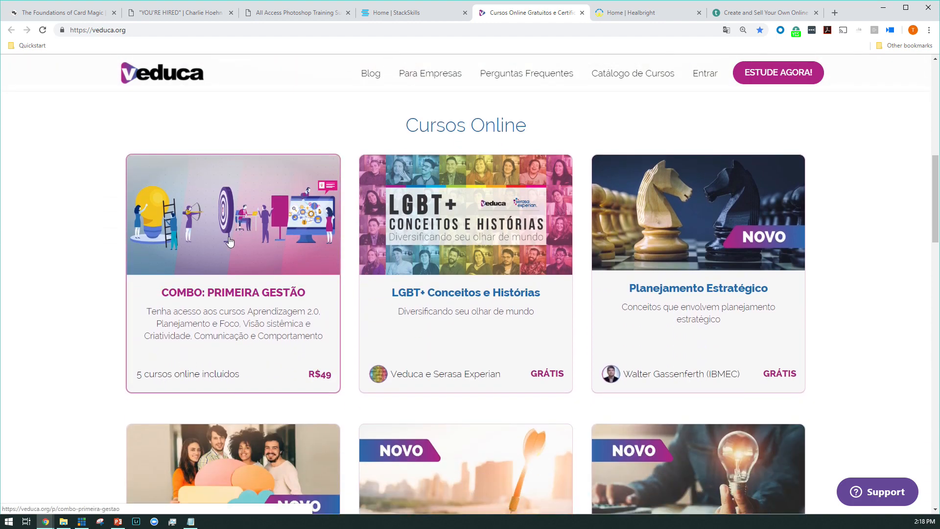
Step: Examine Veduca's course listings down to the media mentions and footer, then return to the opening banner
{"action": "scroll", "coordinate": [156, 259], "scroll_direction": "down", "scroll_amount": 3}
{"action": "scroll", "coordinate": [156, 257], "scroll_direction": "down", "scroll_amount": 5}
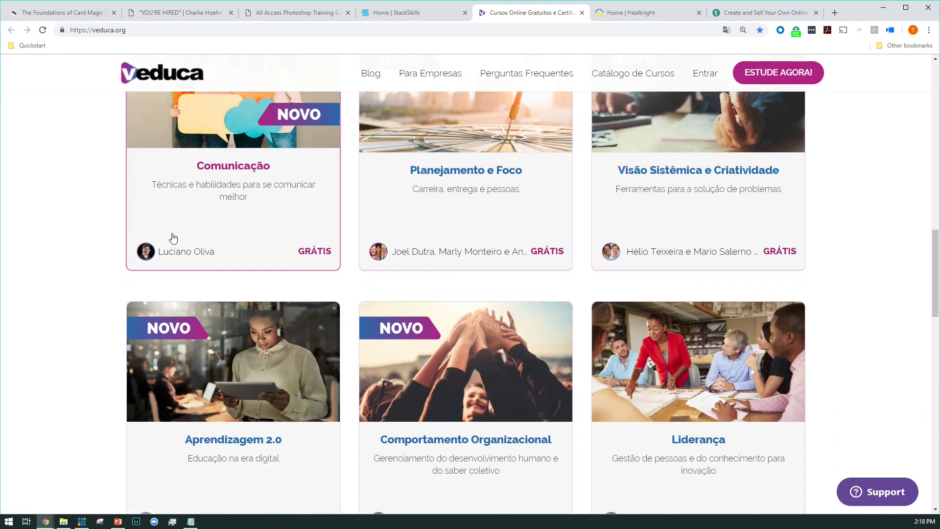
{"action": "scroll", "coordinate": [178, 235], "scroll_direction": "down", "scroll_amount": 2}
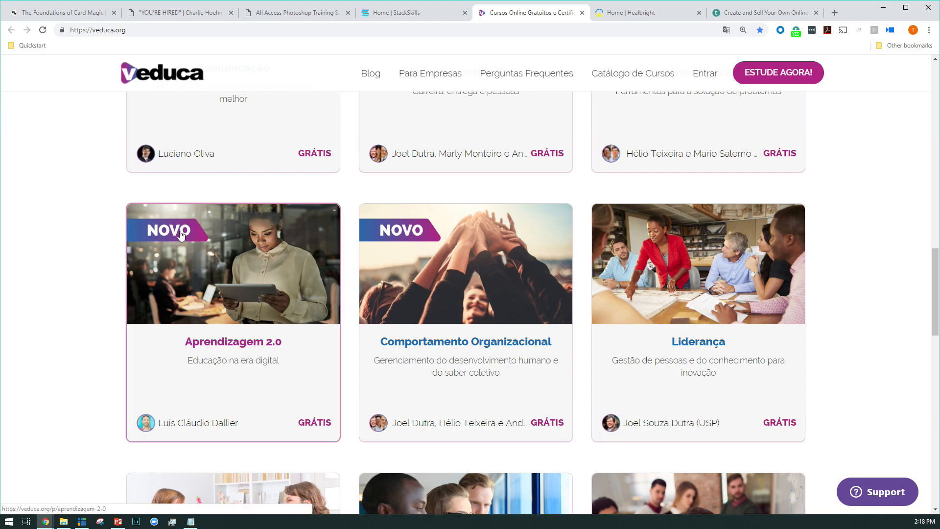
{"action": "scroll", "coordinate": [205, 239], "scroll_direction": "down", "scroll_amount": 10}
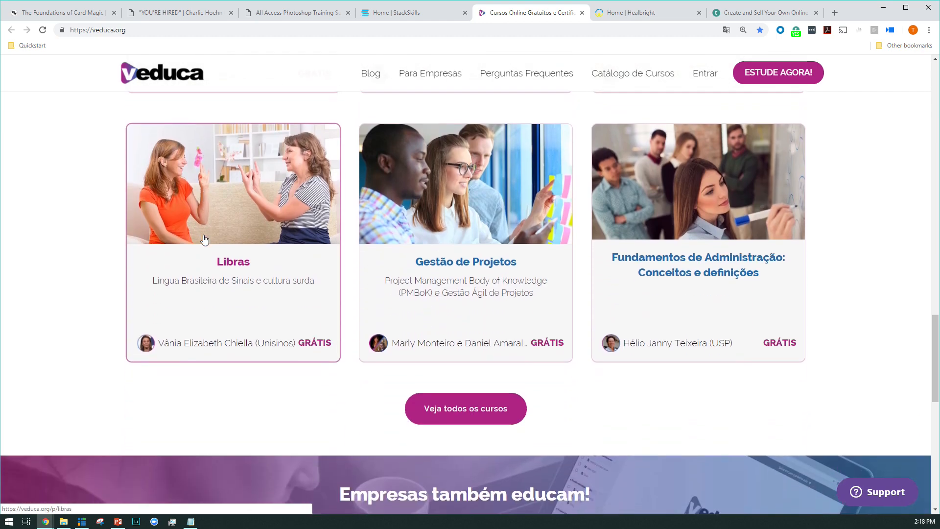
{"action": "scroll", "coordinate": [204, 240], "scroll_direction": "down", "scroll_amount": 9}
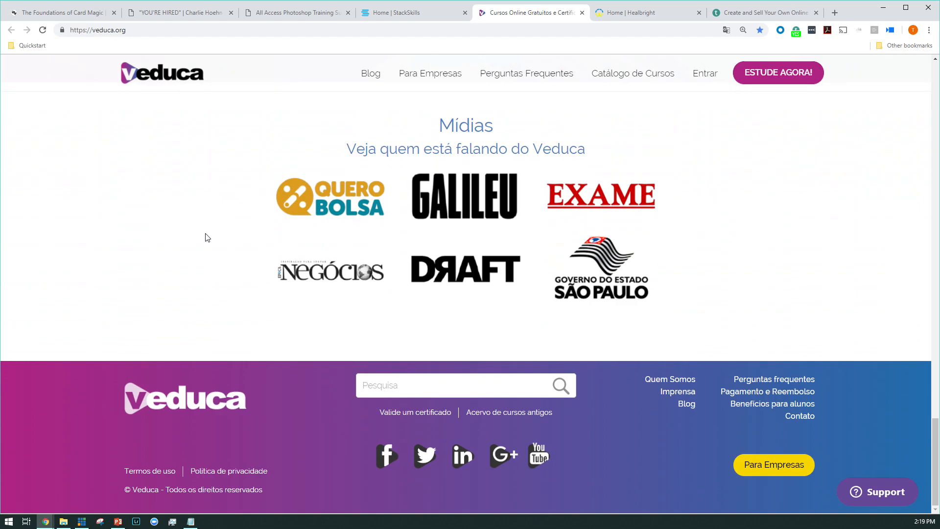
{"action": "scroll", "coordinate": [206, 238], "scroll_direction": "up", "scroll_amount": 19}
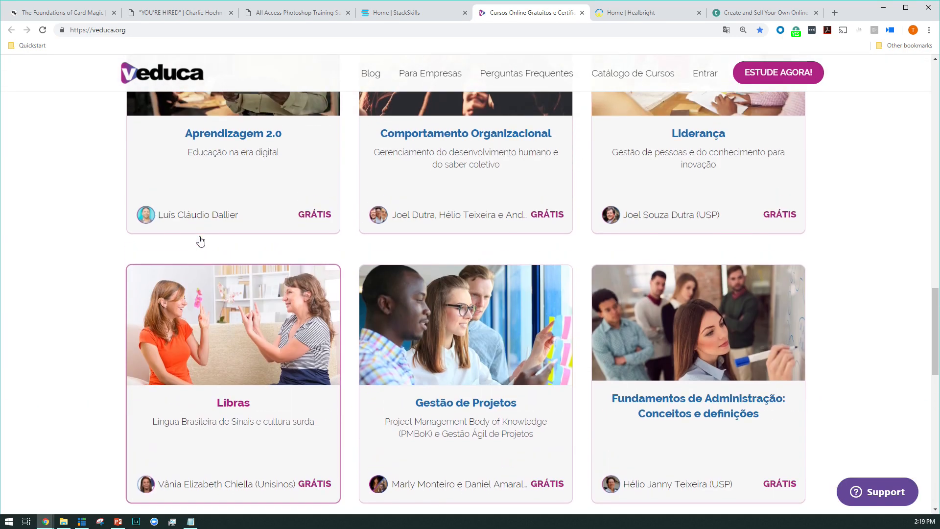
{"action": "scroll", "coordinate": [200, 240], "scroll_direction": "up", "scroll_amount": 12}
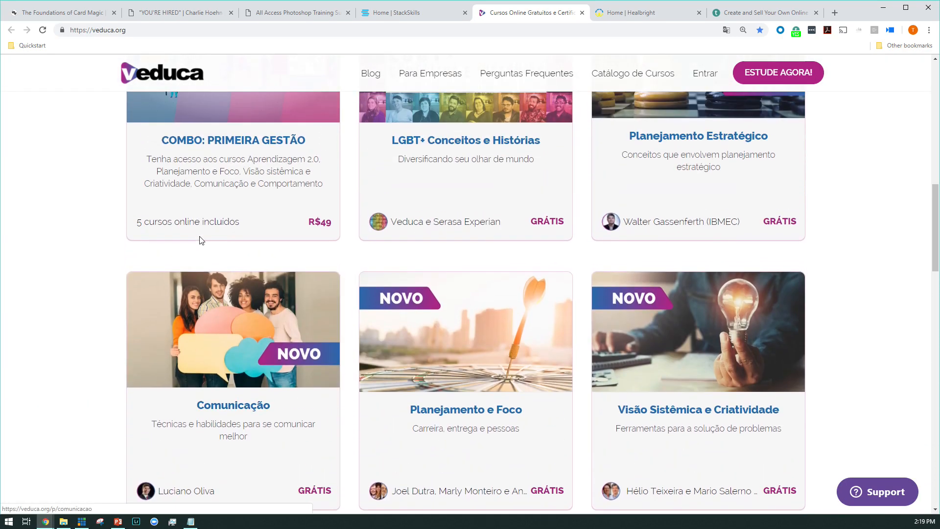
{"action": "scroll", "coordinate": [199, 237], "scroll_direction": "up", "scroll_amount": 10}
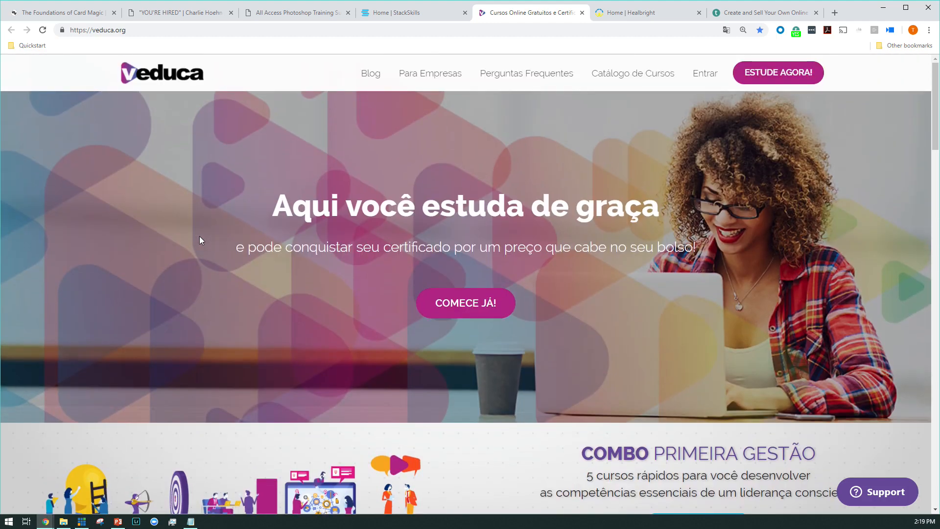
Step: Open the Healbright home page and view its opening banner and the start of the Modern Tools for Wellness section
{"action": "left_click", "coordinate": [618, 13]}
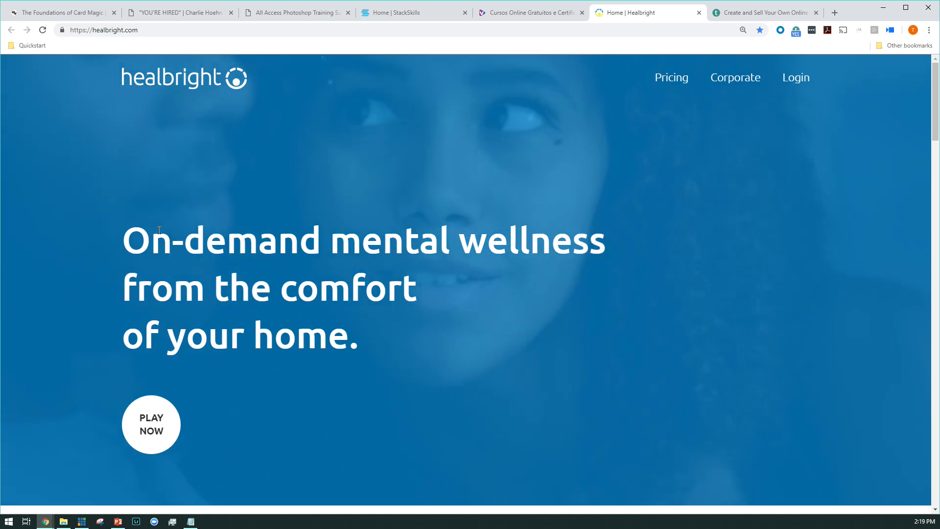
{"action": "scroll", "coordinate": [195, 201], "scroll_direction": "down", "scroll_amount": 3}
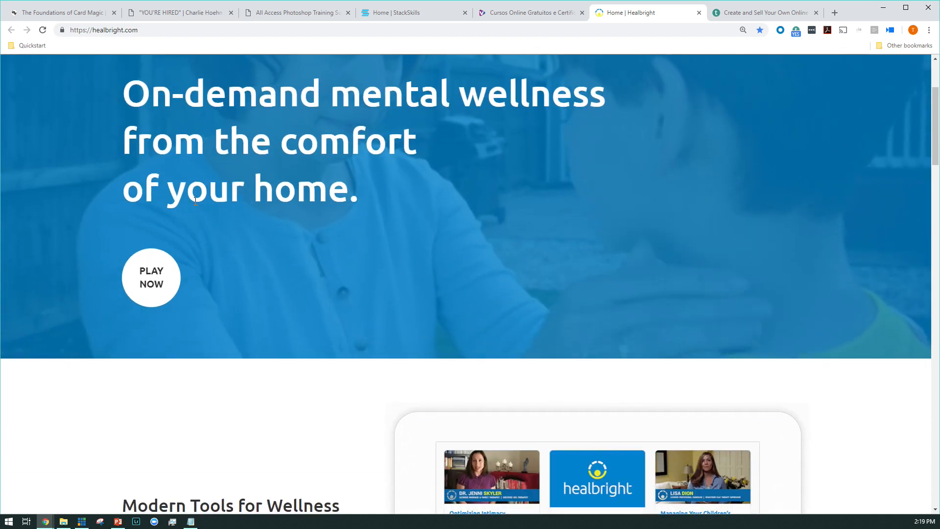
{"action": "scroll", "coordinate": [195, 201], "scroll_direction": "up", "scroll_amount": 3}
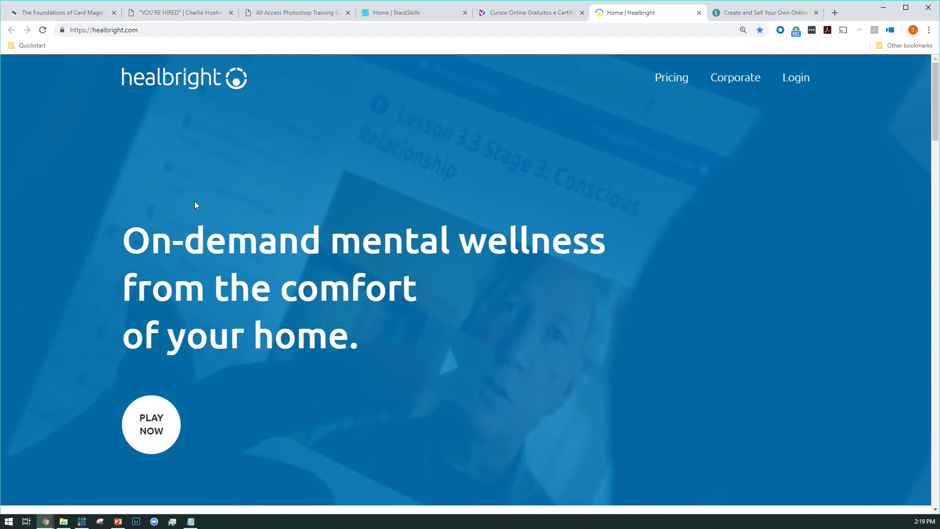
Step: Examine the Healbright home page down through the course videos and Testimonials to the Corporate and Individual panels
{"action": "scroll", "coordinate": [195, 202], "scroll_direction": "down", "scroll_amount": 1}
{"action": "scroll", "coordinate": [195, 202], "scroll_direction": "down", "scroll_amount": 18}
{"action": "scroll", "coordinate": [441, 210], "scroll_direction": "down", "scroll_amount": 1}
{"action": "scroll", "coordinate": [286, 258], "scroll_direction": "up", "scroll_amount": 4}
{"action": "scroll", "coordinate": [422, 258], "scroll_direction": "down", "scroll_amount": 9}
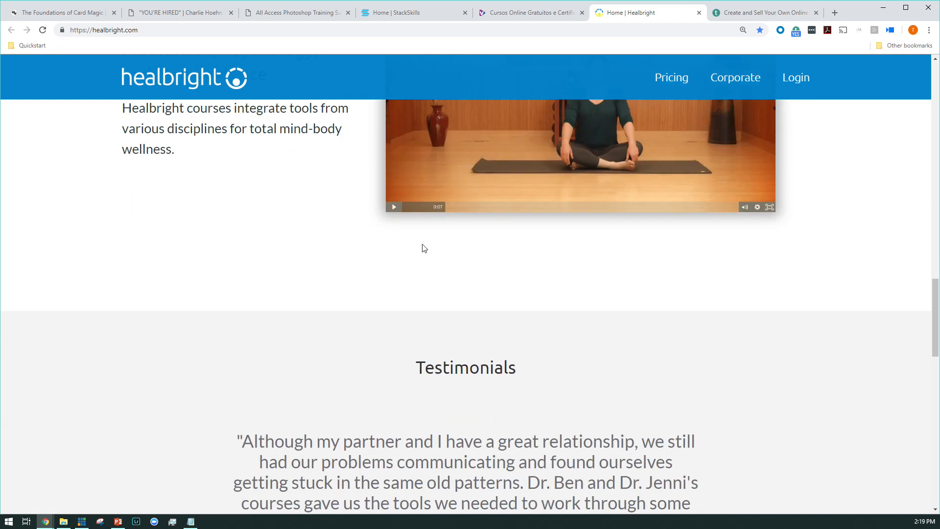
{"action": "scroll", "coordinate": [424, 248], "scroll_direction": "down", "scroll_amount": 12}
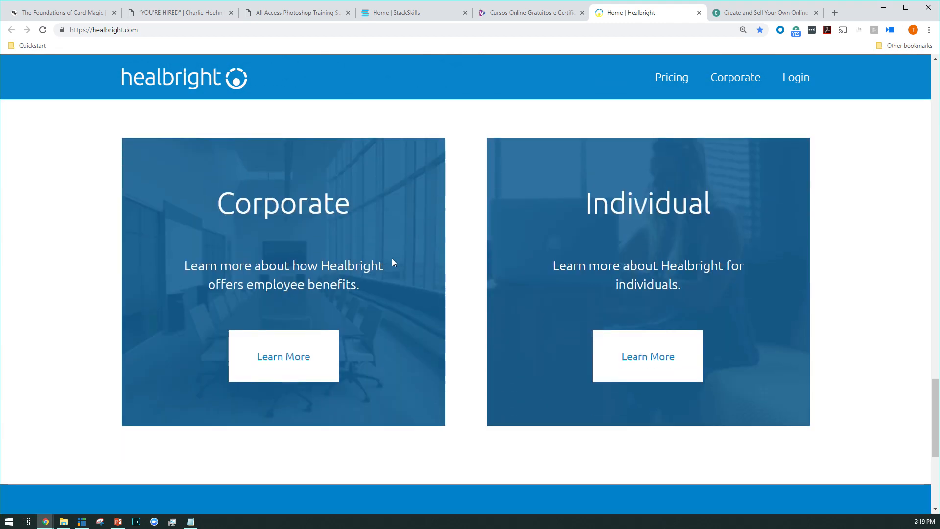
Step: Open Healbright's Corporate page and examine its sections down to Affordable Pricing and Simple Integration
{"action": "left_click", "coordinate": [268, 357]}
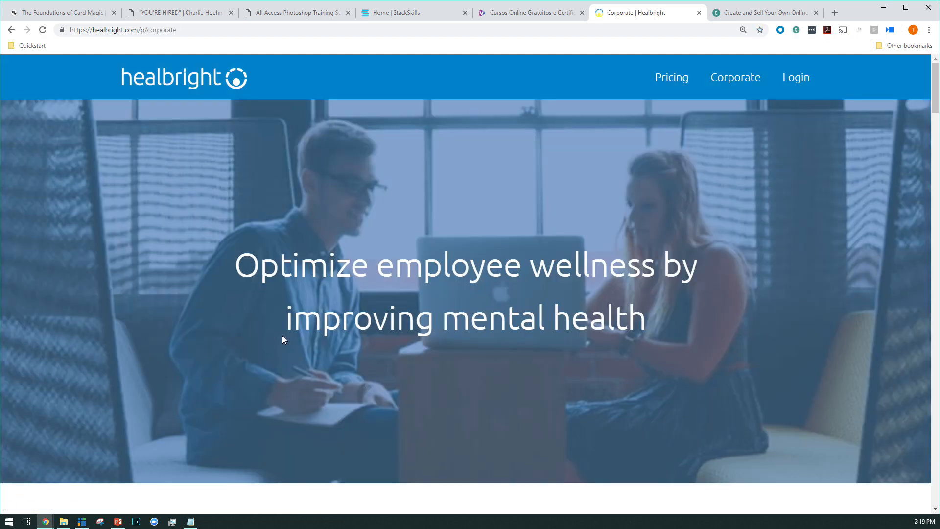
{"action": "scroll", "coordinate": [283, 337], "scroll_direction": "down", "scroll_amount": 3}
{"action": "scroll", "coordinate": [283, 340], "scroll_direction": "down", "scroll_amount": 12}
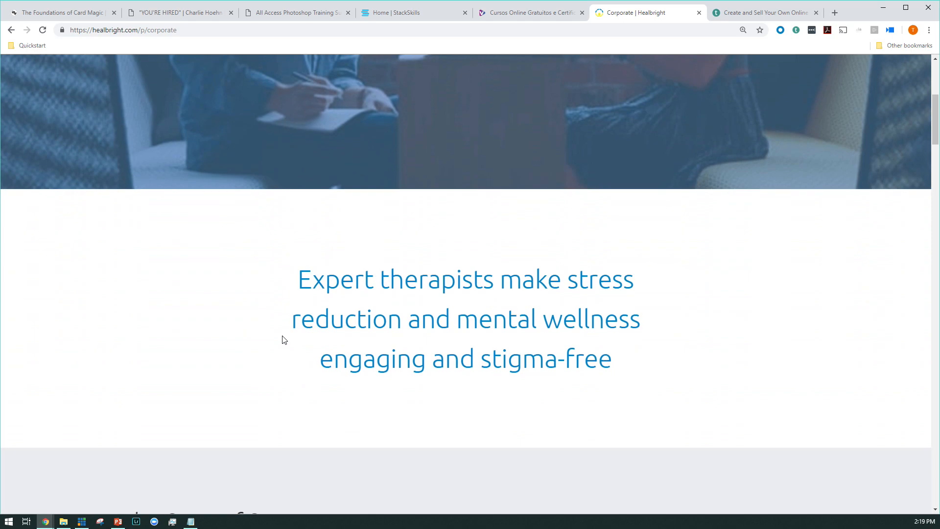
{"action": "scroll", "coordinate": [284, 339], "scroll_direction": "down", "scroll_amount": 15}
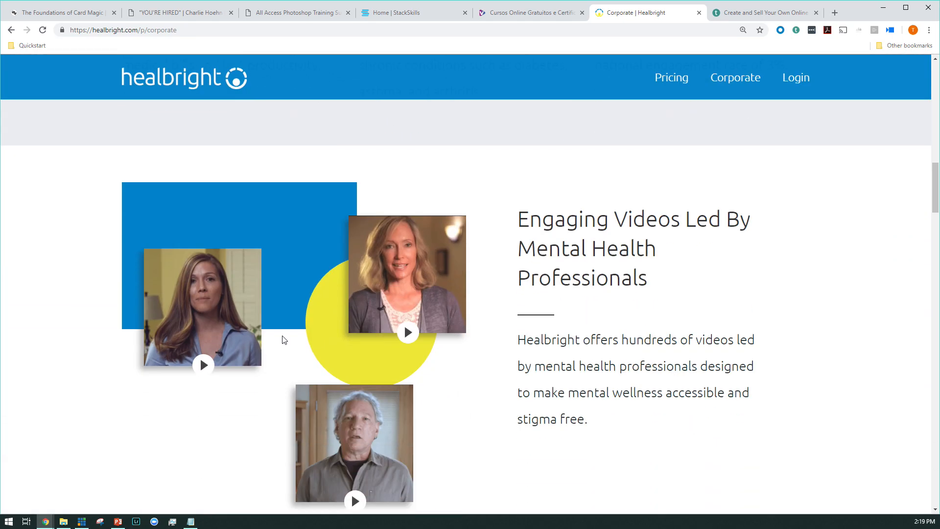
{"action": "scroll", "coordinate": [319, 327], "scroll_direction": "down", "scroll_amount": 13}
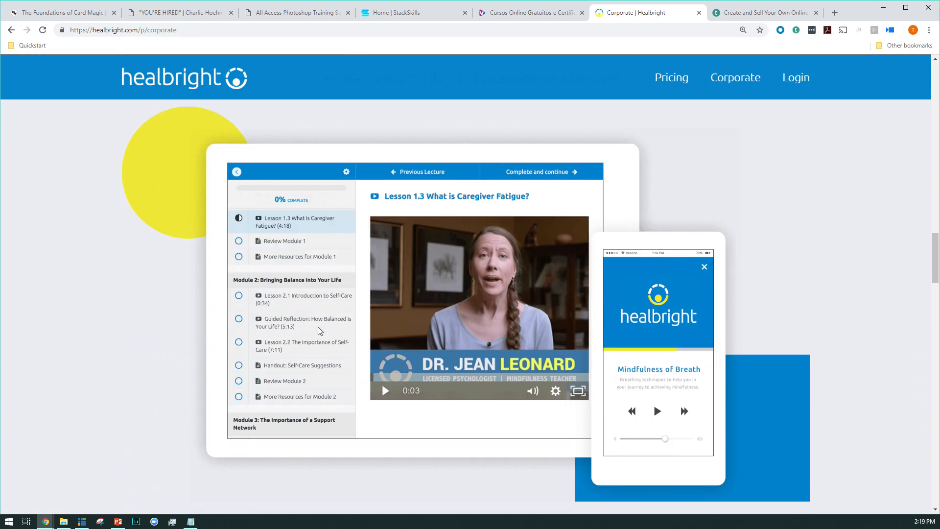
{"action": "scroll", "coordinate": [319, 328], "scroll_direction": "down", "scroll_amount": 6}
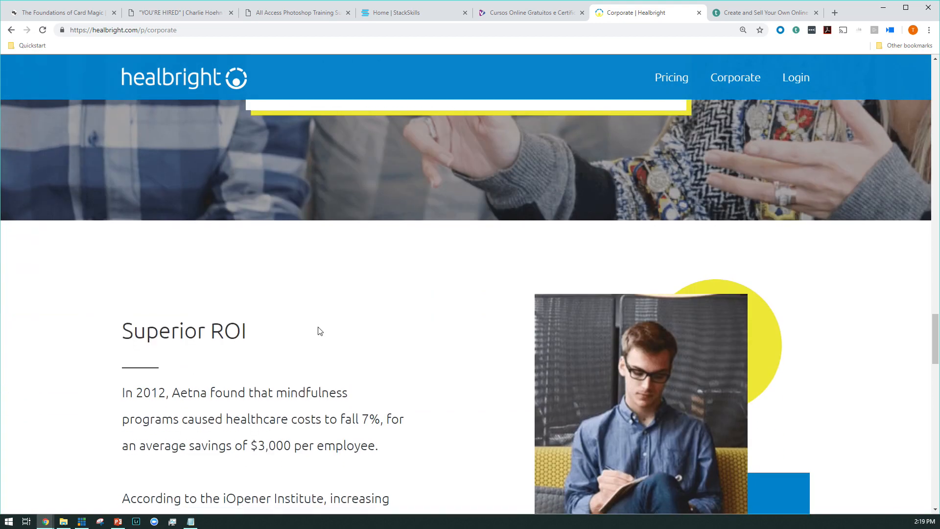
{"action": "scroll", "coordinate": [318, 327], "scroll_direction": "down", "scroll_amount": 9}
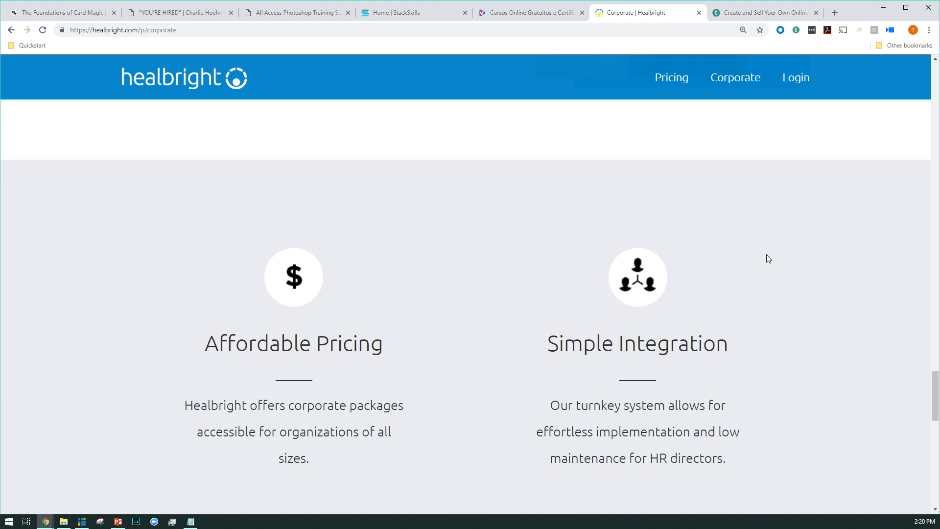
Step: Open Teachable's course-creation sign-up form and enter the account holder's full name and email address
{"action": "left_click", "coordinate": [767, 13]}
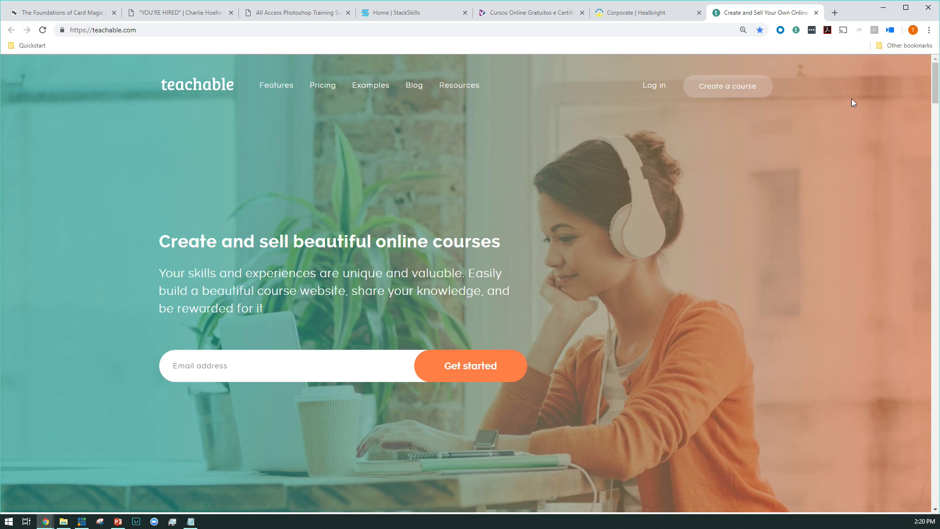
{"action": "left_click", "coordinate": [730, 86]}
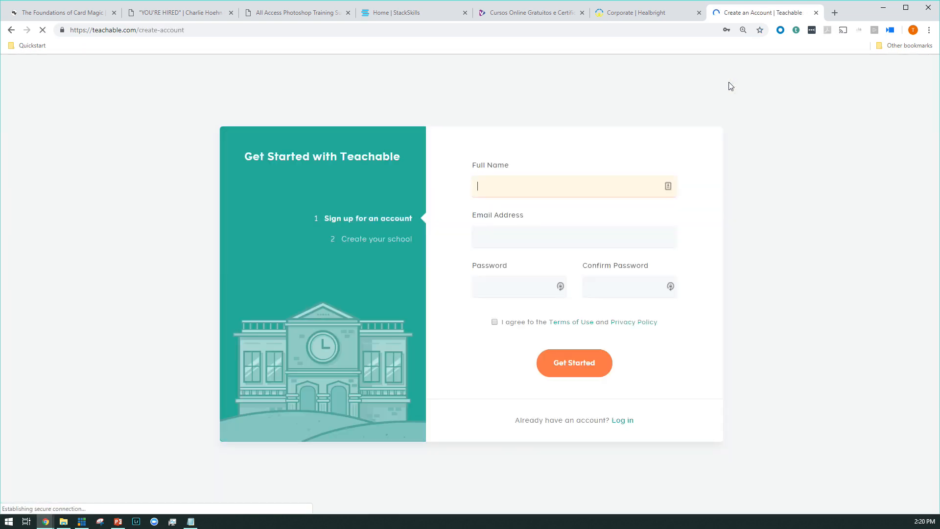
{"action": "type", "text": "Katie"}
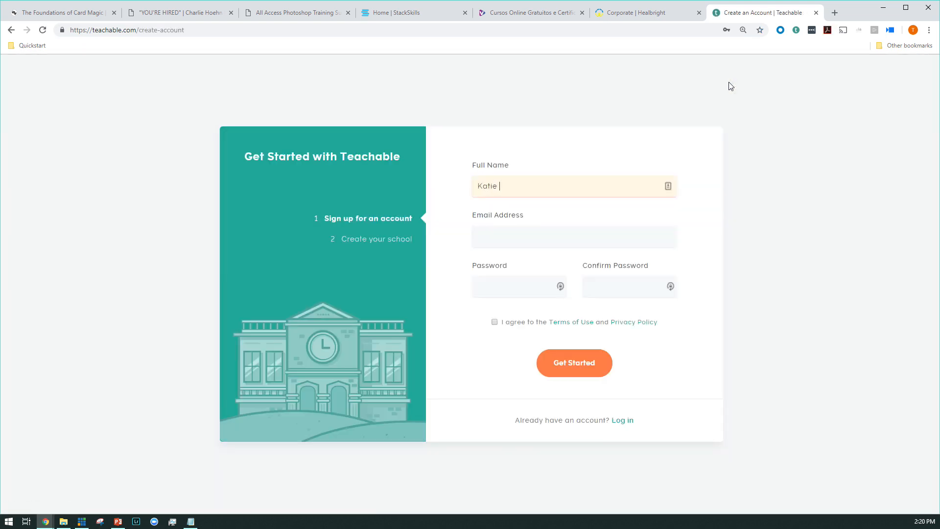
{"action": "type", "text": " Scott"}
{"action": "key", "text": "Tab"}
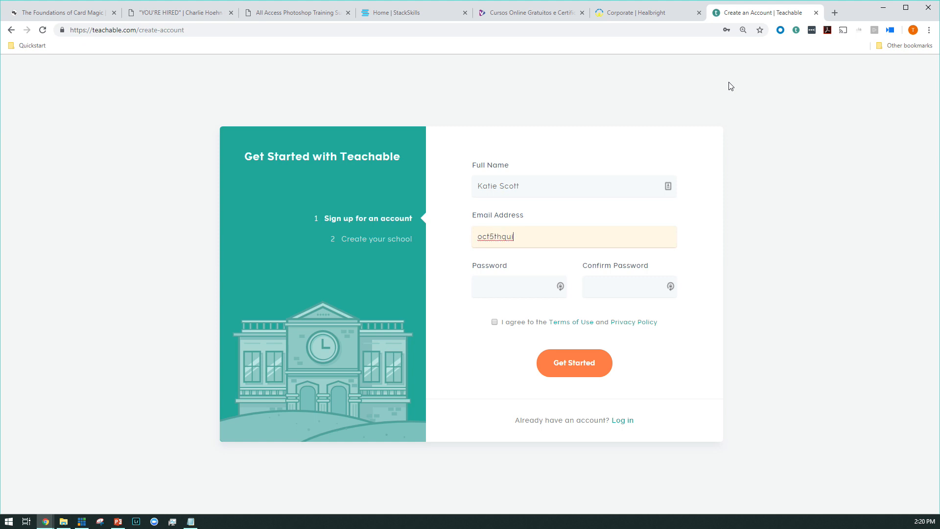
{"action": "key", "text": "Tab"}
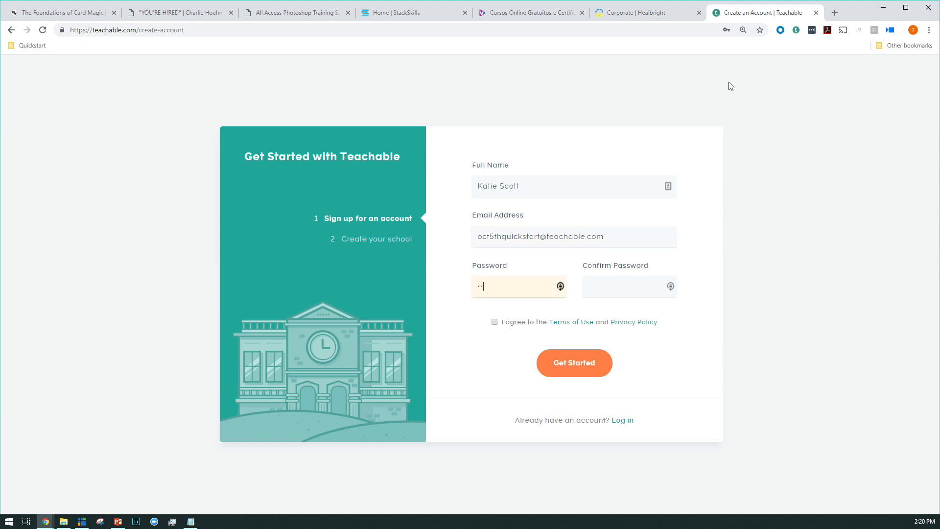
Step: Enter and confirm the account password, agree to the Terms of Use and Privacy Policy, and submit the sign-up form
{"action": "key", "text": "Tab"}
{"action": "type", "text": "••••••"}
{"action": "left_click", "coordinate": [494, 323]}
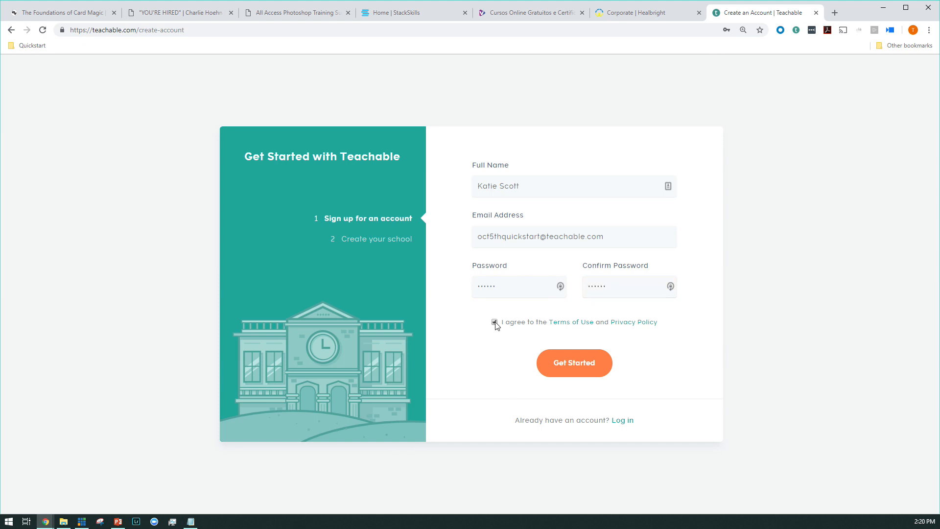
{"action": "left_click", "coordinate": [568, 372]}
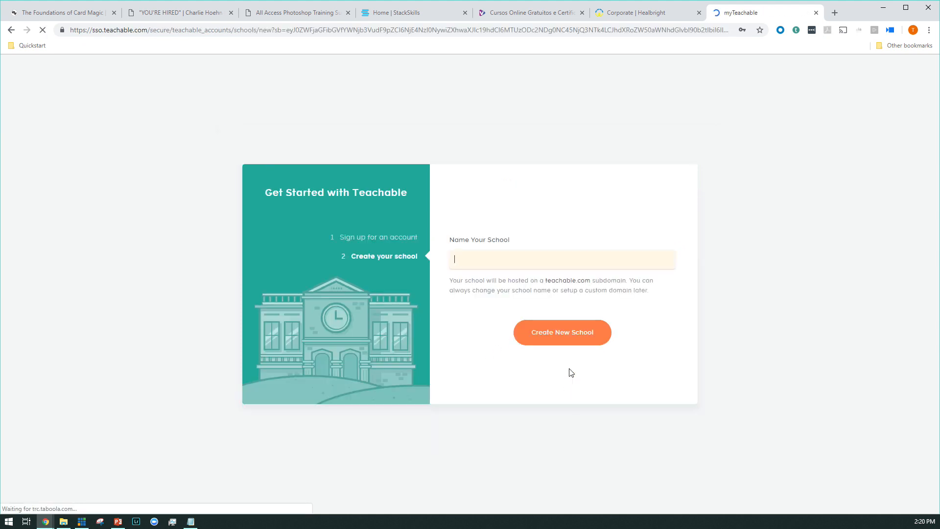
Step: Create a new school named "Oct 5th quickstart" and complete the welcome survey to enter it
{"action": "type", "text": "Oct 5th quickstart"}
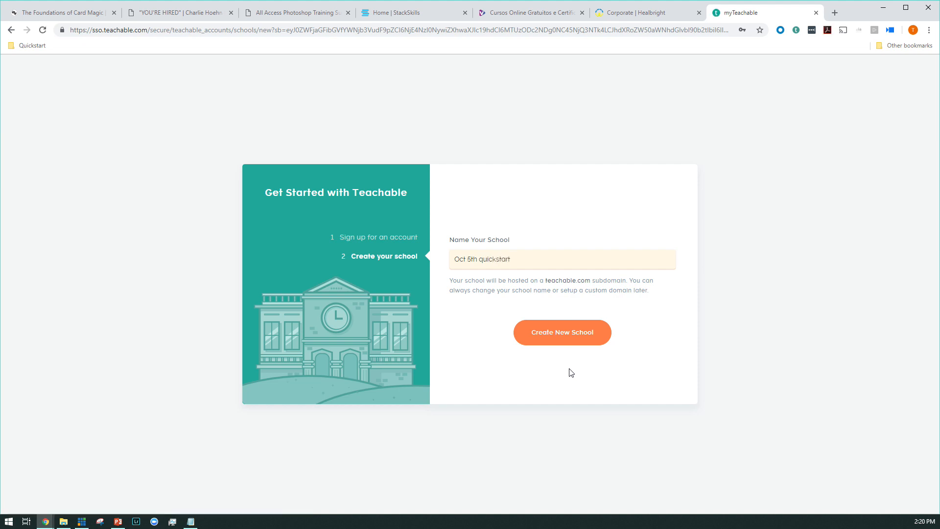
{"action": "left_click", "coordinate": [574, 337]}
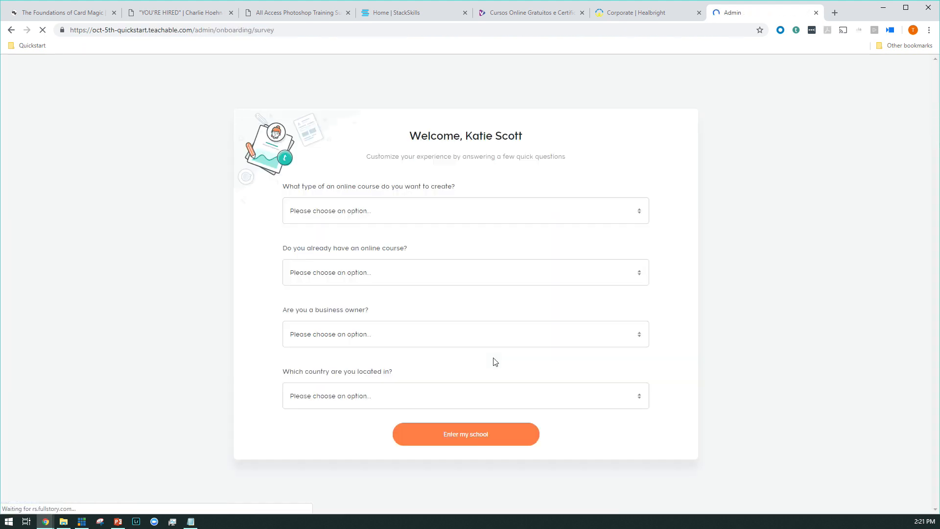
{"action": "left_click", "coordinate": [469, 402]}
{"action": "left_click", "coordinate": [423, 358]}
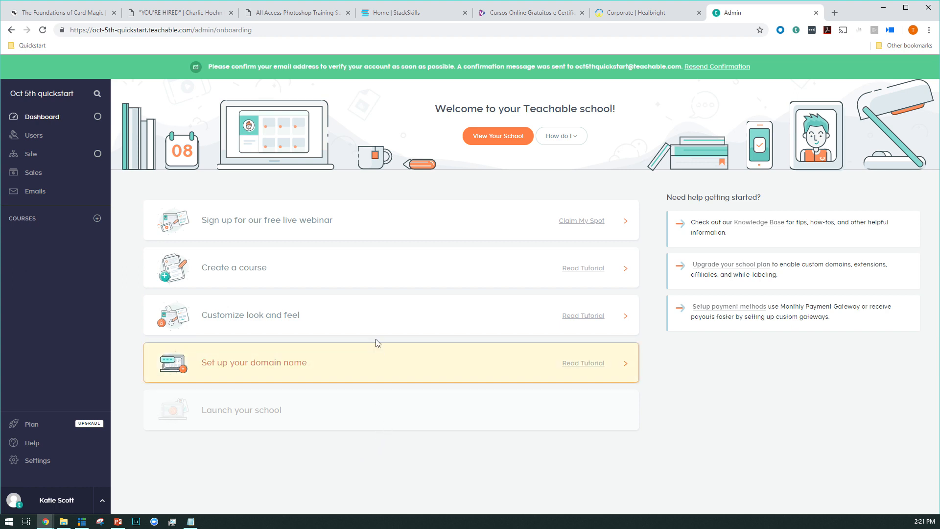
Step: Start a new course and begin a new author bio with the author's full name
{"action": "left_click", "coordinate": [350, 283]}
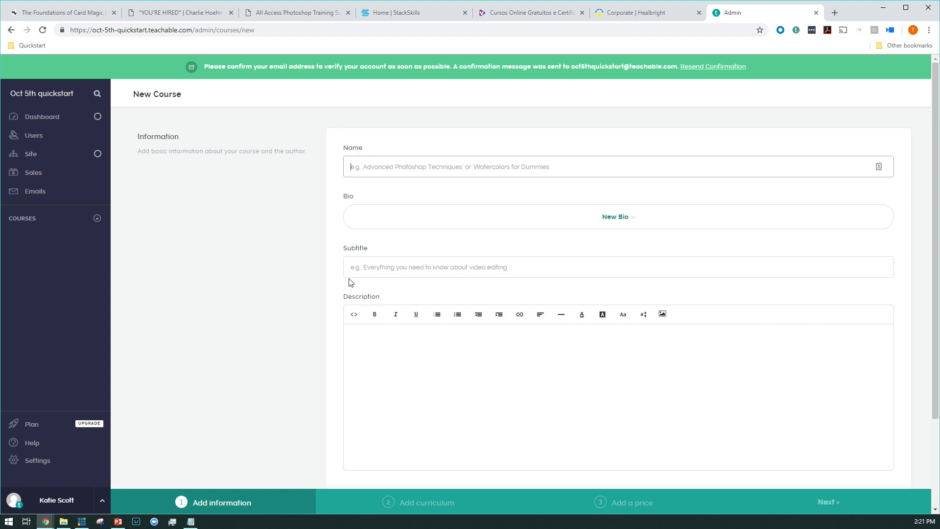
{"action": "left_click", "coordinate": [616, 219]}
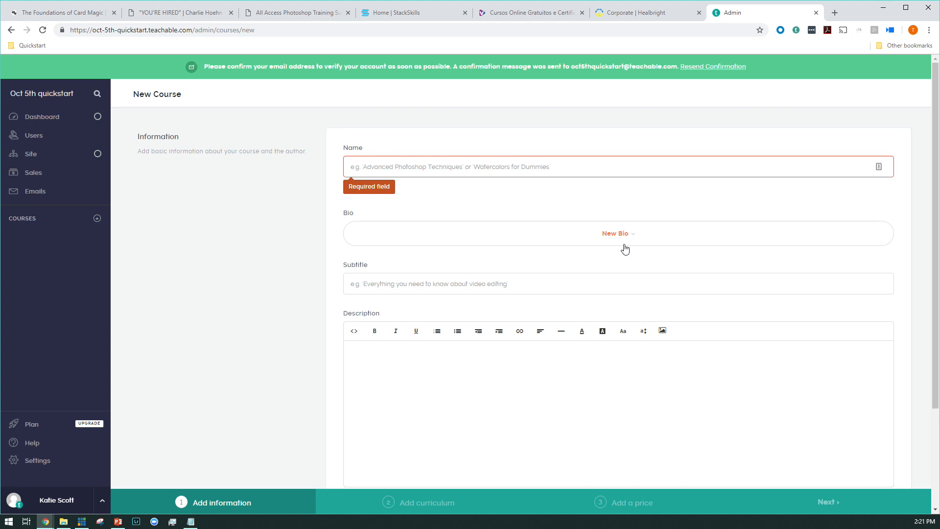
{"action": "left_click", "coordinate": [626, 245]}
{"action": "type", "text": "Ka"}
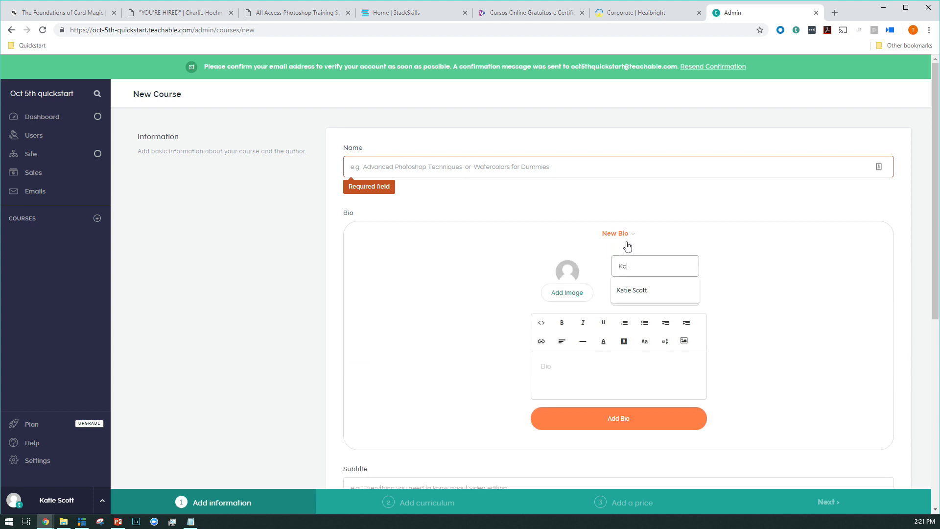
{"action": "type", "text": "tie Scott"}
Step: Upload the "K face" image from the Quickstart folder as the author's bio photo
{"action": "left_click", "coordinate": [581, 297]}
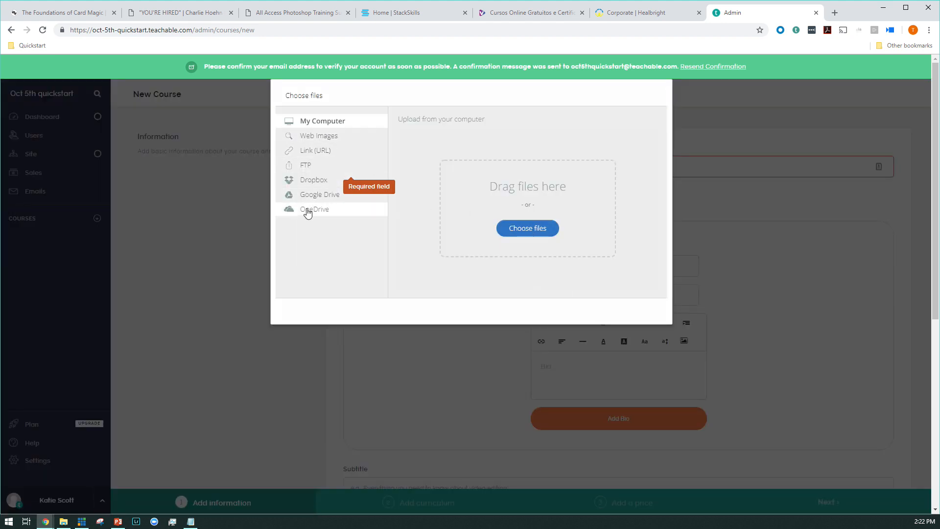
{"action": "left_click", "coordinate": [518, 239]}
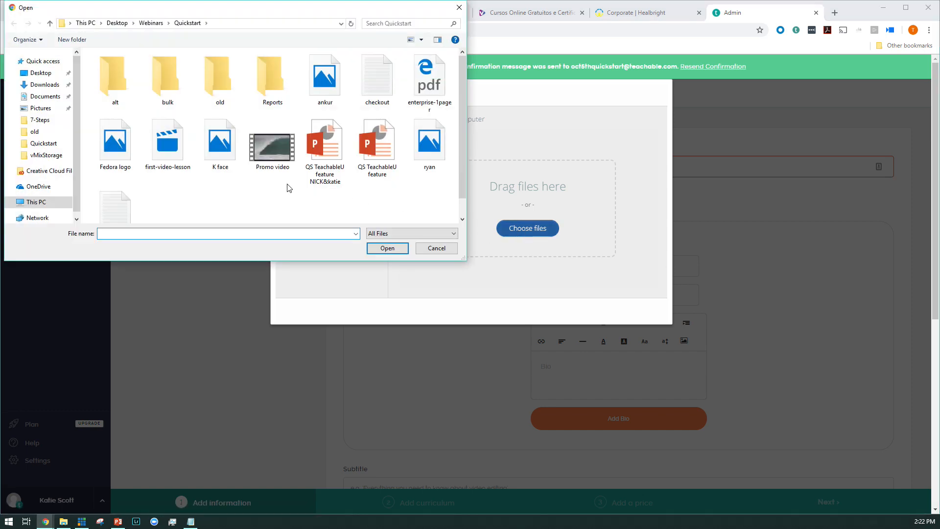
{"action": "left_click", "coordinate": [226, 164]}
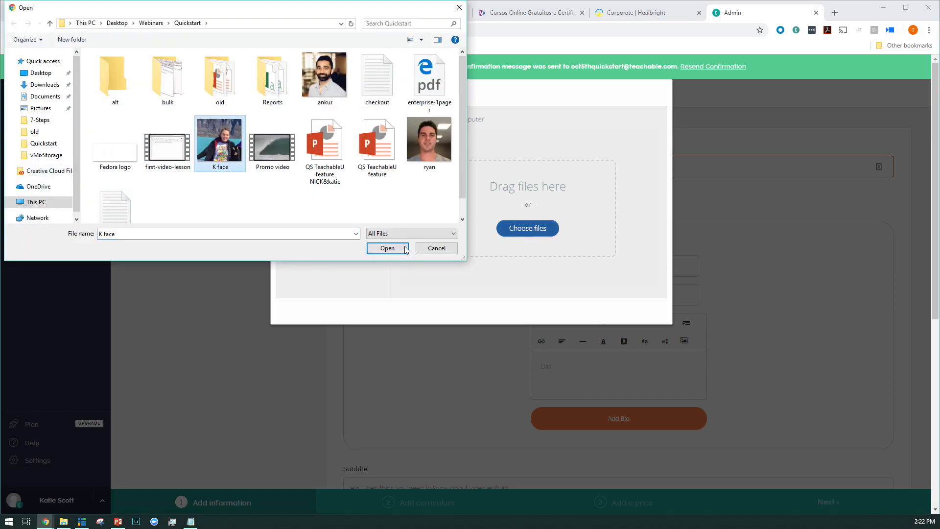
{"action": "left_click", "coordinate": [387, 249]}
{"action": "left_click", "coordinate": [634, 315]}
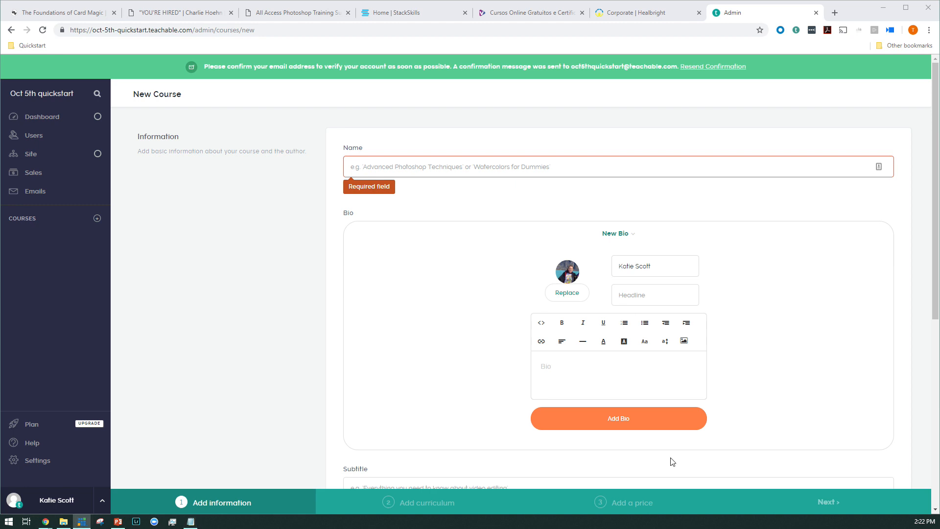
Step: Paste the copied "Bacon ipsum" placeholder text into the author's bio
{"action": "left_click", "coordinate": [554, 366]}
{"action": "right_click", "coordinate": [558, 365]}
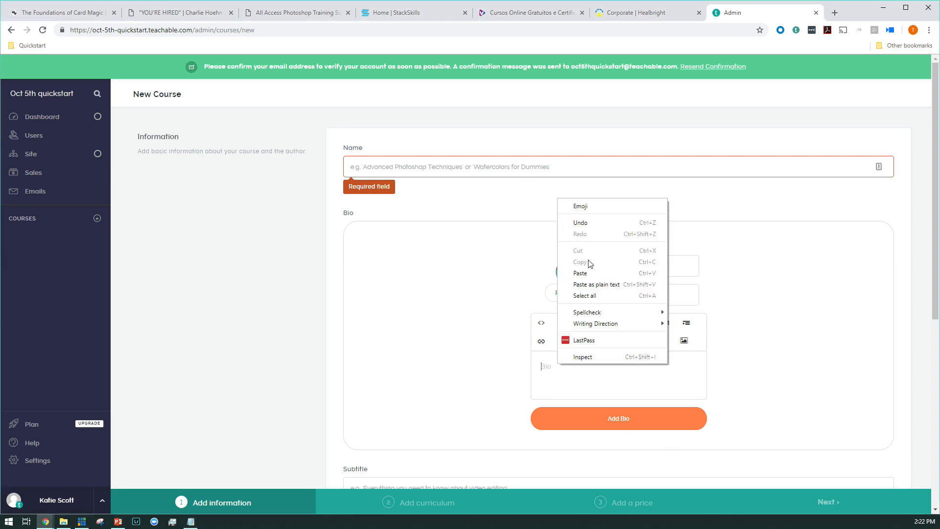
{"action": "left_click", "coordinate": [580, 273]}
Step: Delete everything after the first paragraph of the bio text and add the bio to the course
{"action": "scroll", "coordinate": [618, 387], "scroll_direction": "down", "scroll_amount": 3}
{"action": "left_click_drag", "start_coordinate": [614, 461], "coordinate": [542, 430]}
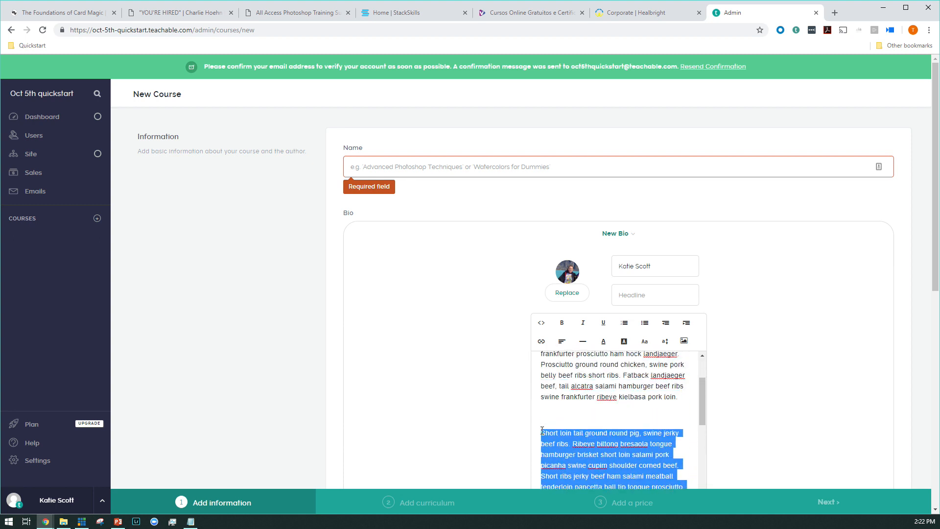
{"action": "key", "text": "BackSpace"}
{"action": "key", "text": "BackSpace"}
{"action": "scroll", "coordinate": [540, 388], "scroll_direction": "down", "scroll_amount": 1}
{"action": "left_click_drag", "start_coordinate": [541, 388], "coordinate": [573, 470]}
{"action": "key", "text": "BackSpace"}
{"action": "key", "text": "BackSpace"}
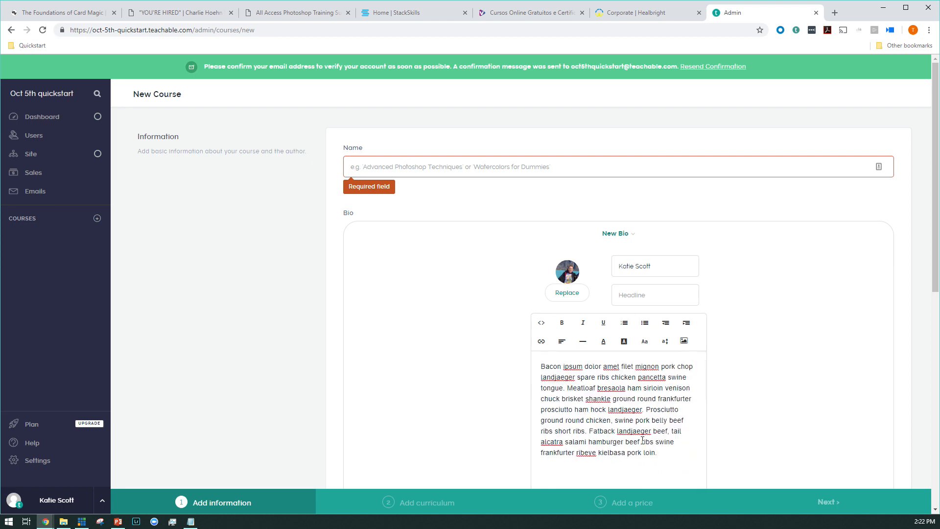
{"action": "scroll", "coordinate": [643, 440], "scroll_direction": "down", "scroll_amount": 5}
{"action": "scroll", "coordinate": [637, 431], "scroll_direction": "up", "scroll_amount": 5}
{"action": "left_click", "coordinate": [615, 366]}
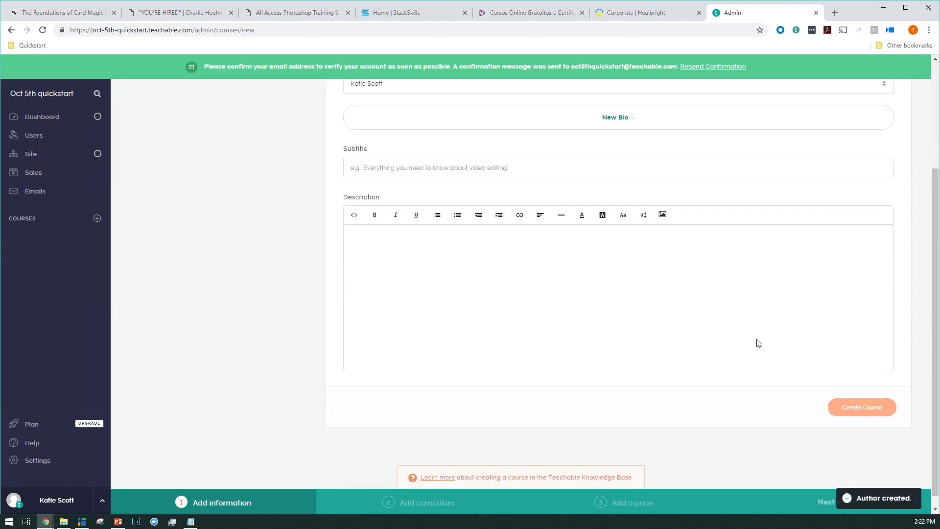
Step: Paste the placeholder text into the course description and insert the preset image BG_atomic.jpeg between the last two paragraphs
{"action": "right_click", "coordinate": [491, 286]}
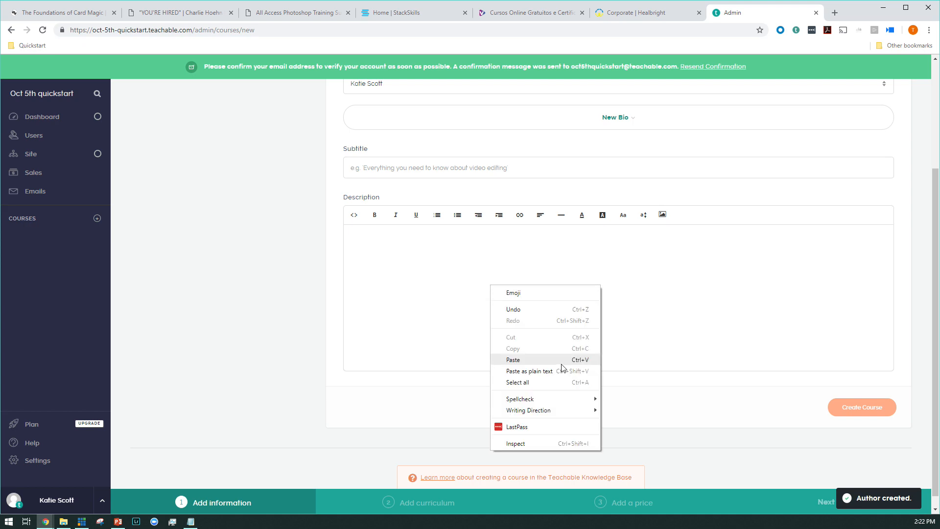
{"action": "left_click", "coordinate": [495, 361]}
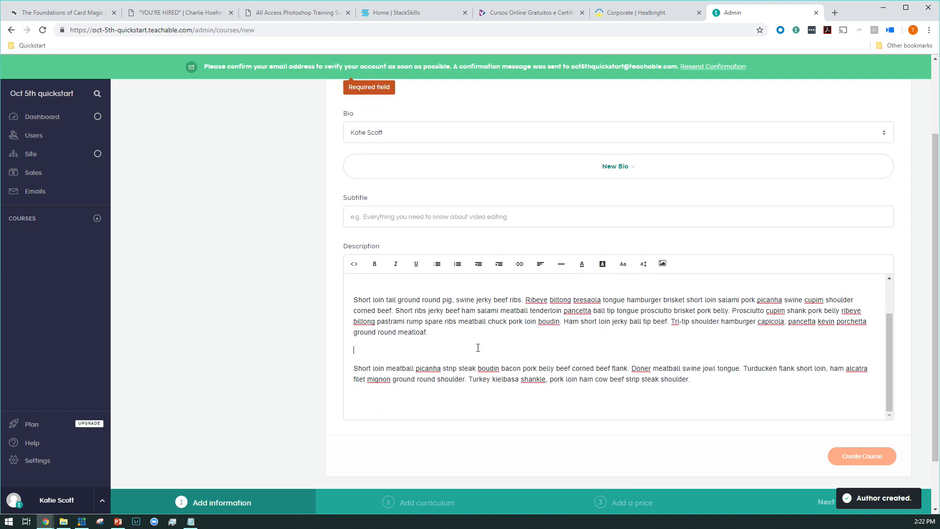
{"action": "left_click", "coordinate": [663, 263]}
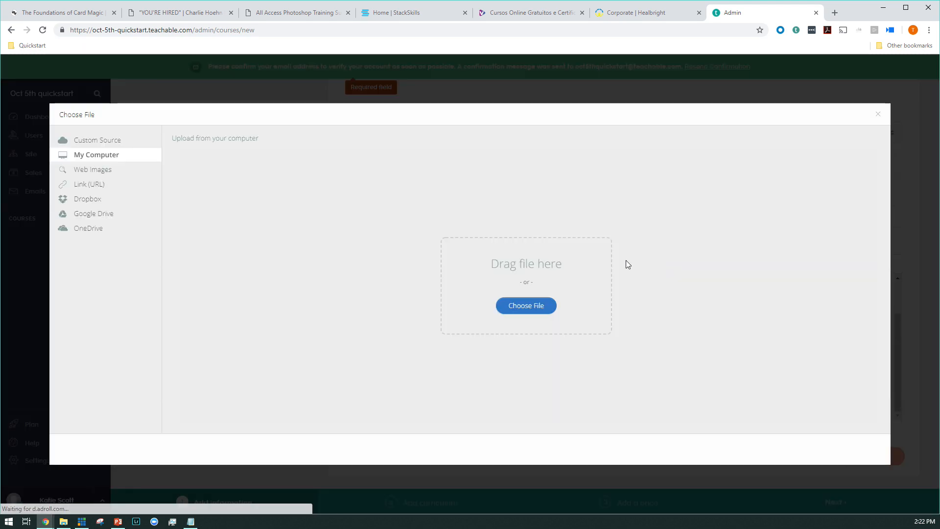
{"action": "left_click", "coordinate": [103, 141]}
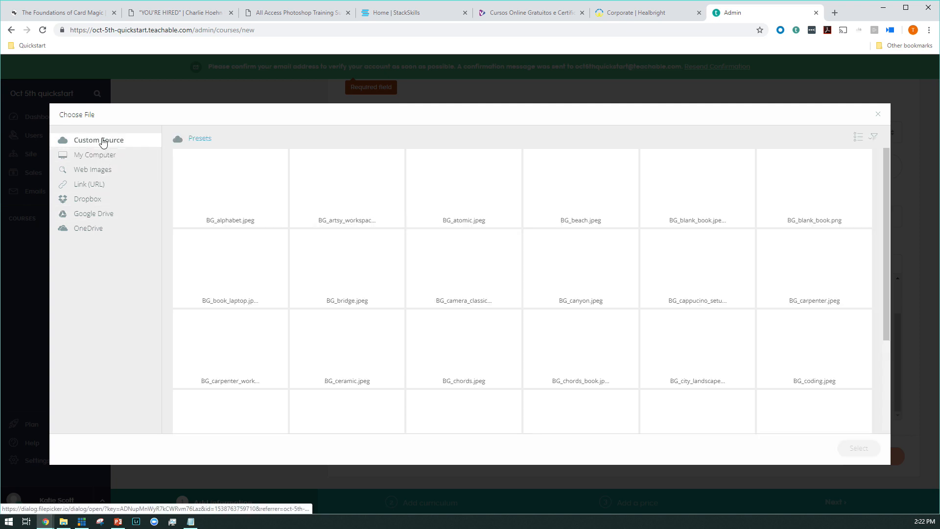
{"action": "left_click", "coordinate": [446, 185]}
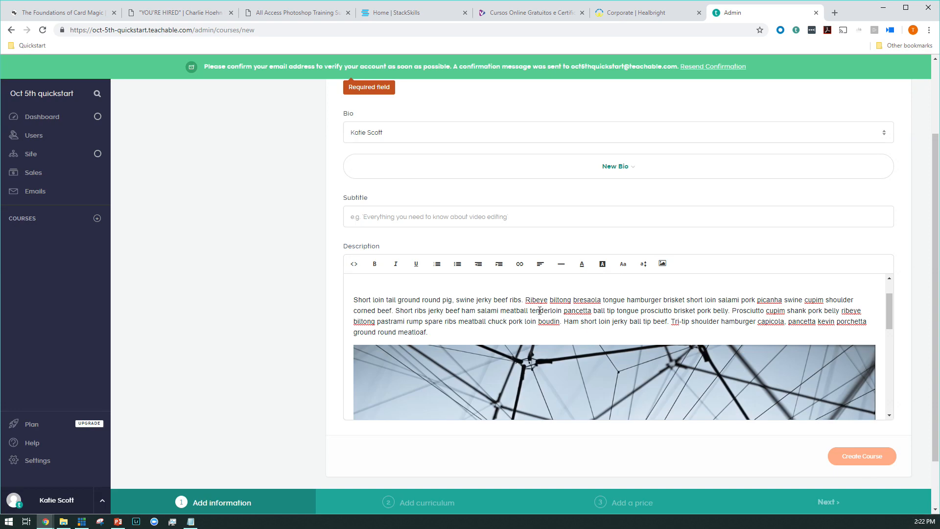
Step: Name the new course "Smores with" followed by the two hosts' first names joined by an ampersand
{"action": "scroll", "coordinate": [537, 310], "scroll_direction": "up", "scroll_amount": 5}
{"action": "left_click", "coordinate": [425, 164]}
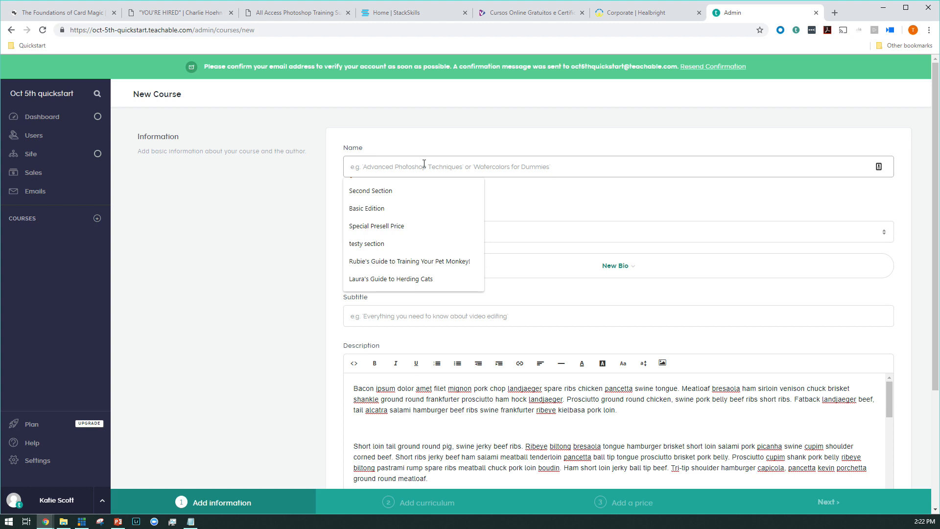
{"action": "type", "text": "Sm"}
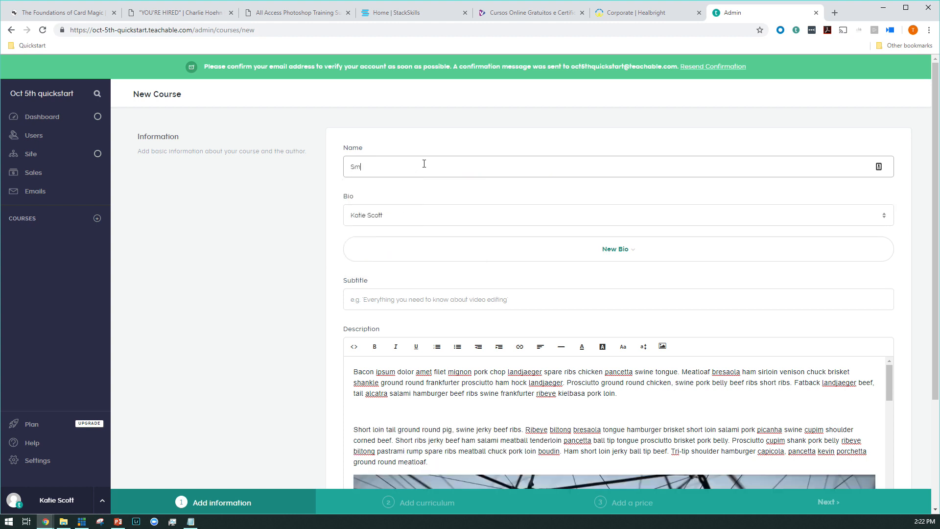
{"action": "type", "text": "ores with Terrfyy & katie"}
{"action": "key", "text": "BackSpace"}
{"action": "key", "text": "BackSpace"}
{"action": "key", "text": "BackSpace"}
{"action": "key", "text": "BackSpace"}
{"action": "key", "text": "BackSpace"}
{"action": "type", "text": "Katie"}
{"action": "left_click", "coordinate": [342, 282]}
Step: Set the course subtitle to "Smores" and create the course
{"action": "scroll", "coordinate": [338, 274], "scroll_direction": "down", "scroll_amount": 3}
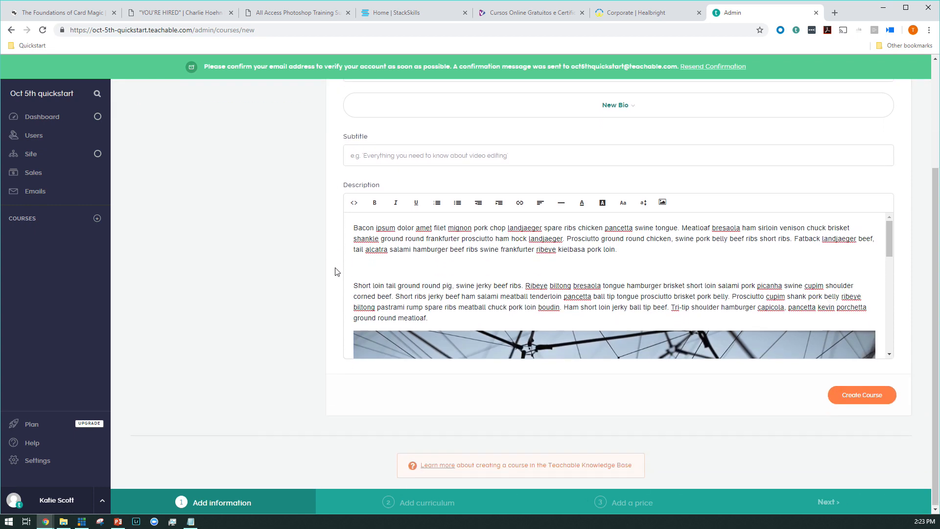
{"action": "scroll", "coordinate": [364, 294], "scroll_direction": "up", "scroll_amount": 2}
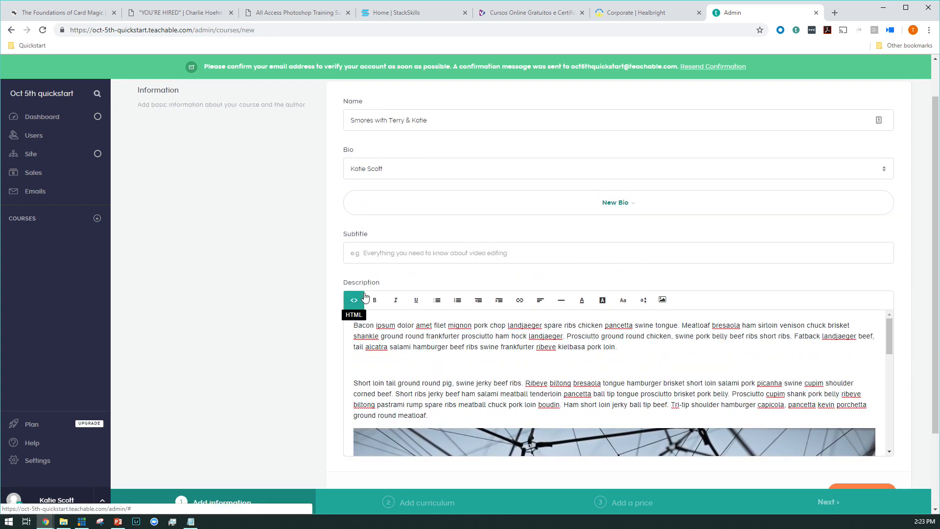
{"action": "scroll", "coordinate": [318, 294], "scroll_direction": "up", "scroll_amount": 1}
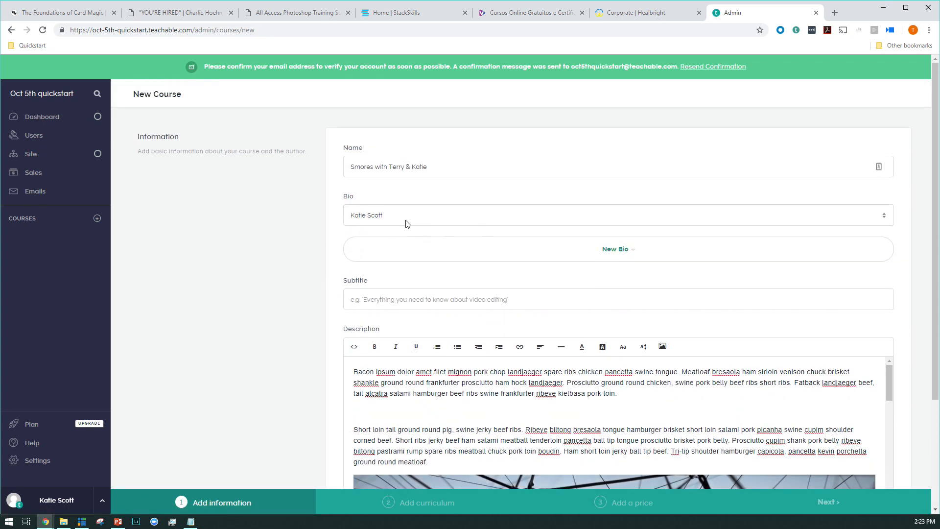
{"action": "scroll", "coordinate": [480, 245], "scroll_direction": "down", "scroll_amount": 2}
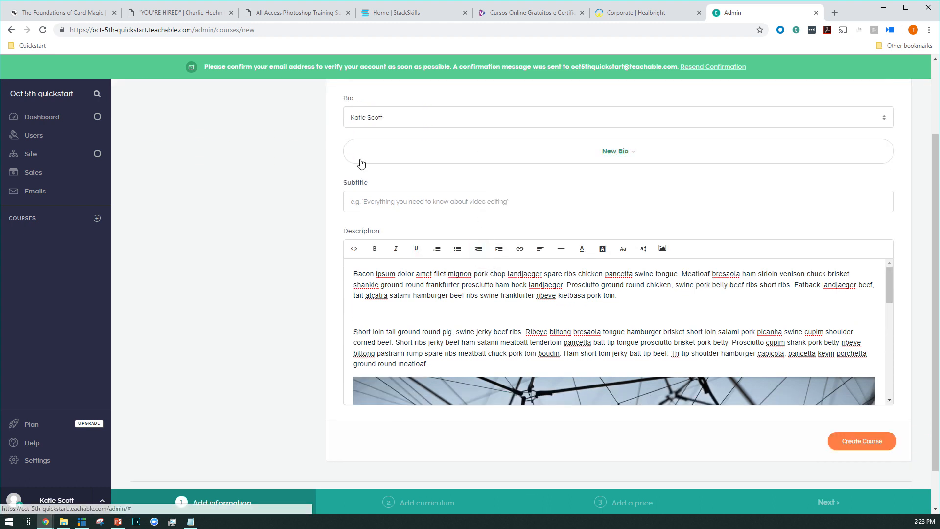
{"action": "left_click", "coordinate": [400, 203]}
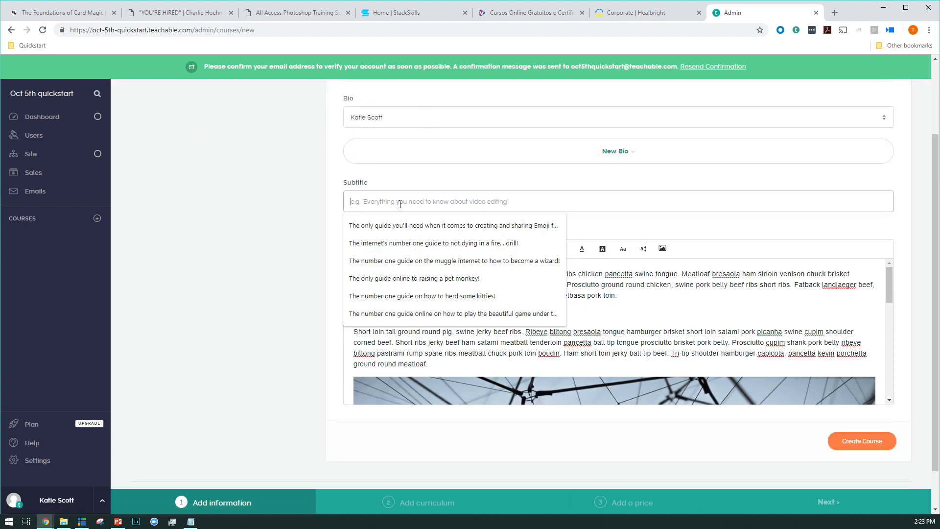
{"action": "type", "text": "SMor"}
{"action": "key", "text": "BackSpace"}
{"action": "key", "text": "BackSpace"}
{"action": "key", "text": "BackSpace"}
{"action": "type", "text": "mores around"}
{"action": "key", "text": "BackSpace"}
{"action": "key", "text": "BackSpace"}
{"action": "key", "text": "BackSpace"}
{"action": "key", "text": "BackSpace"}
{"action": "key", "text": "BackSpace"}
{"action": "key", "text": "BackSpace"}
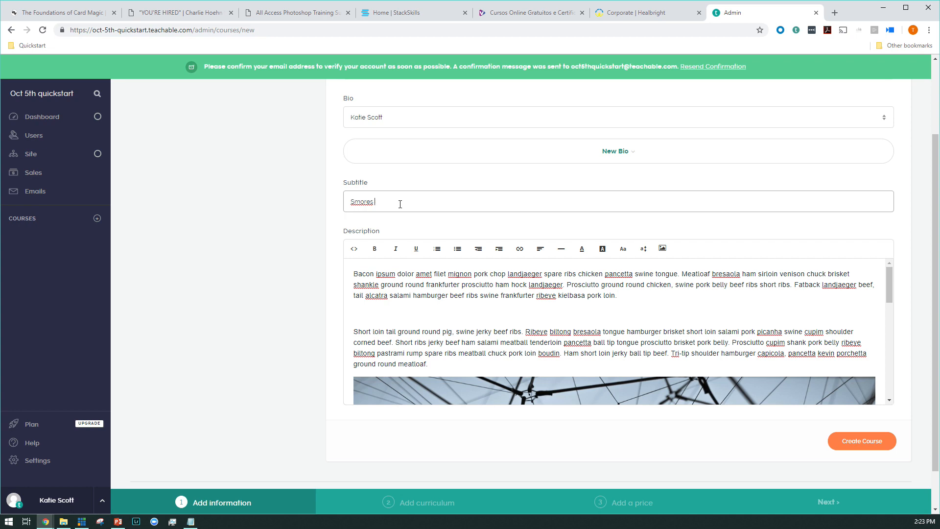
{"action": "scroll", "coordinate": [477, 287], "scroll_direction": "down", "scroll_amount": 6}
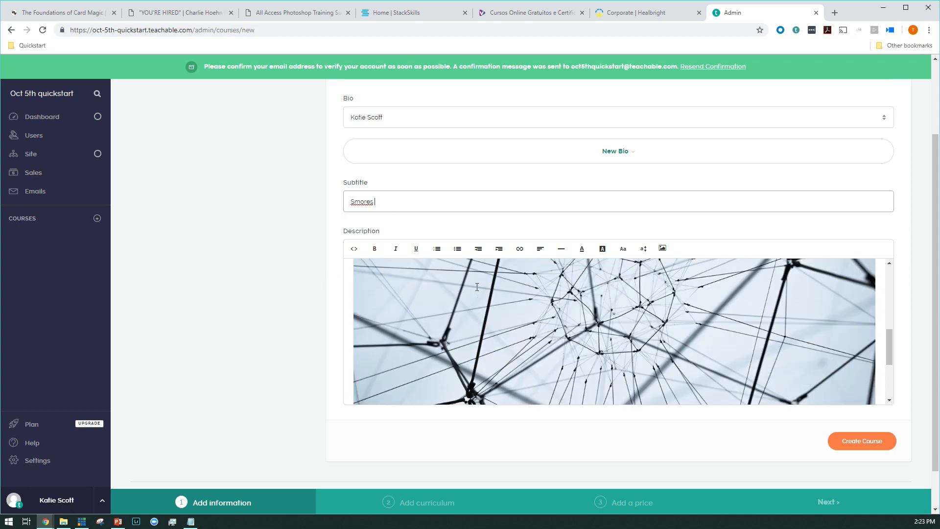
{"action": "scroll", "coordinate": [536, 323], "scroll_direction": "down", "scroll_amount": 1}
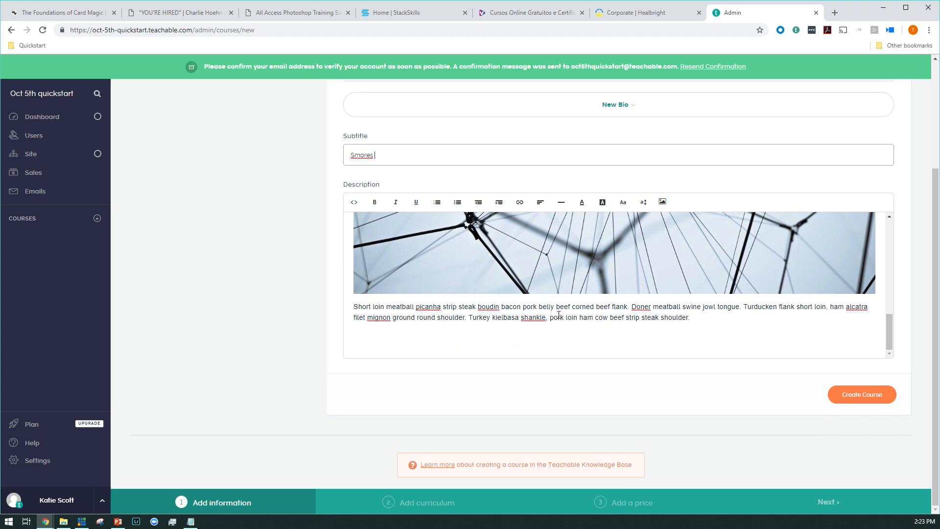
{"action": "left_click", "coordinate": [871, 394]}
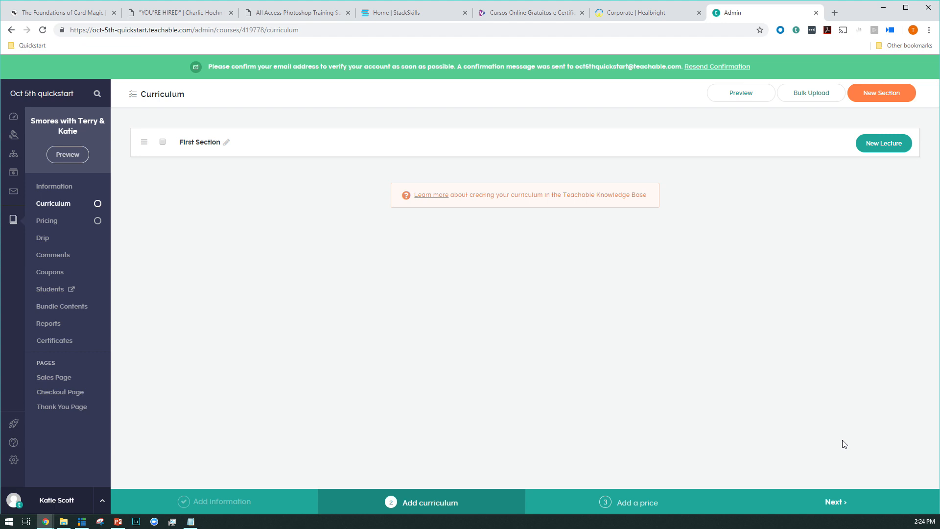
Step: Add a new lecture to First Section and save its title as "Lecture 1"
{"action": "left_click", "coordinate": [880, 151]}
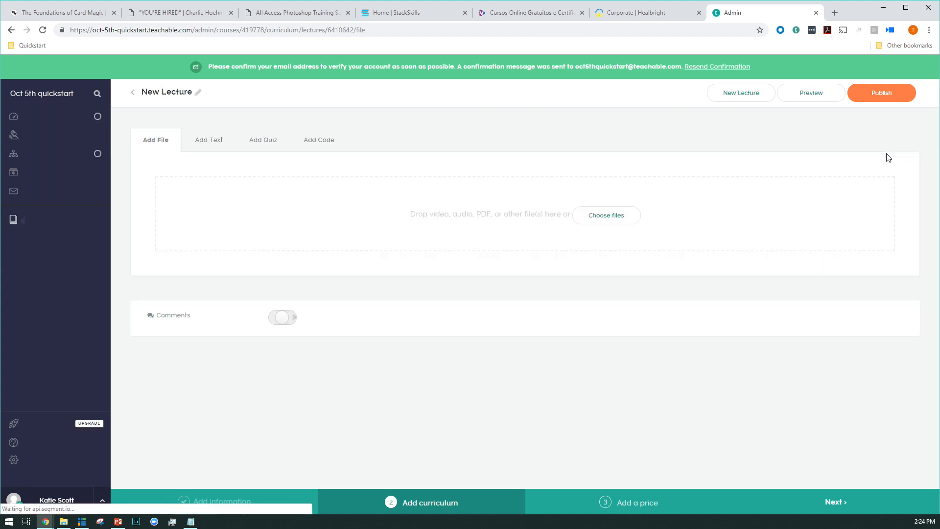
{"action": "type", "text": "Lecture 1"}
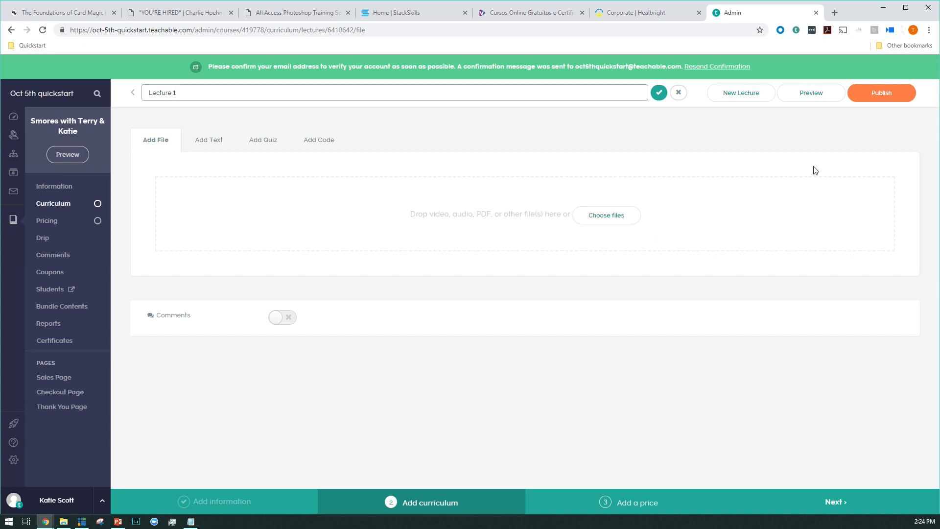
{"action": "left_click", "coordinate": [660, 94]}
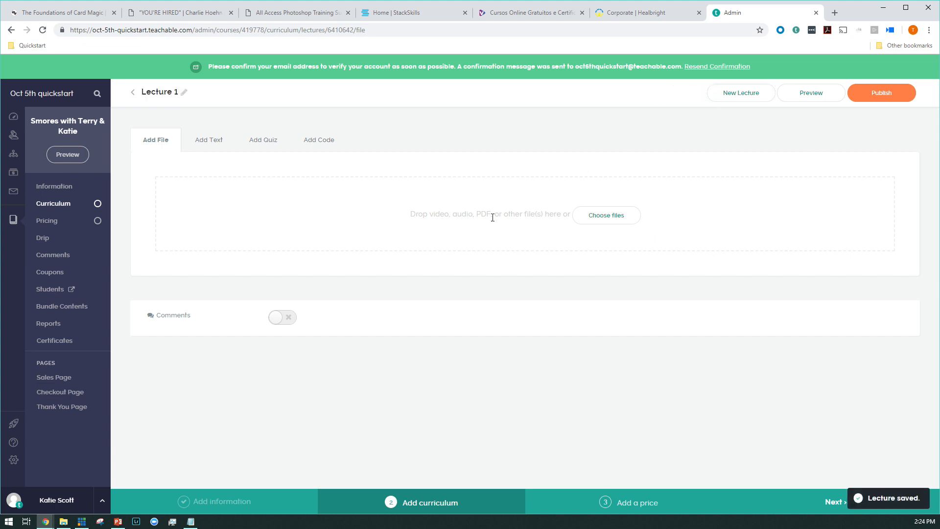
Step: Upload enterprise-1pager.pdf from the Quickstart folder to Lecture 1 and enable downloading of the PDF
{"action": "left_click", "coordinate": [601, 218]}
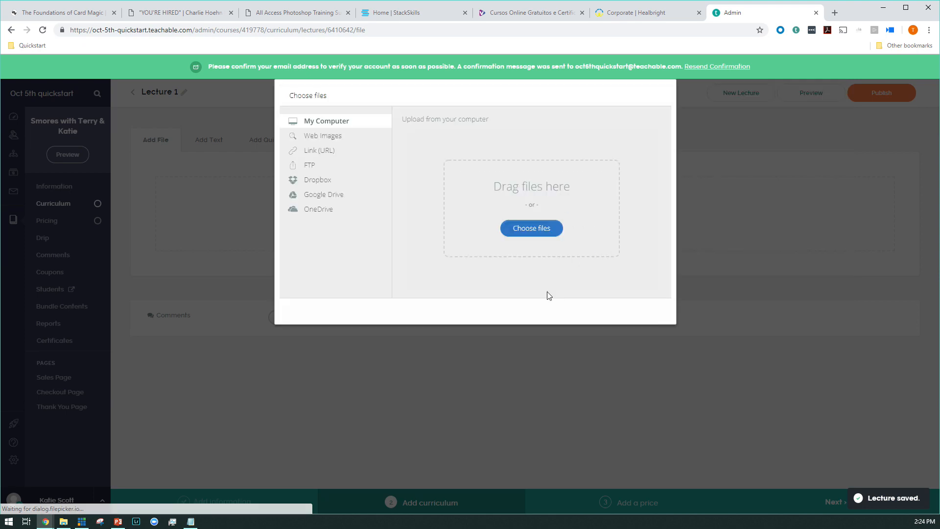
{"action": "left_click", "coordinate": [531, 230]}
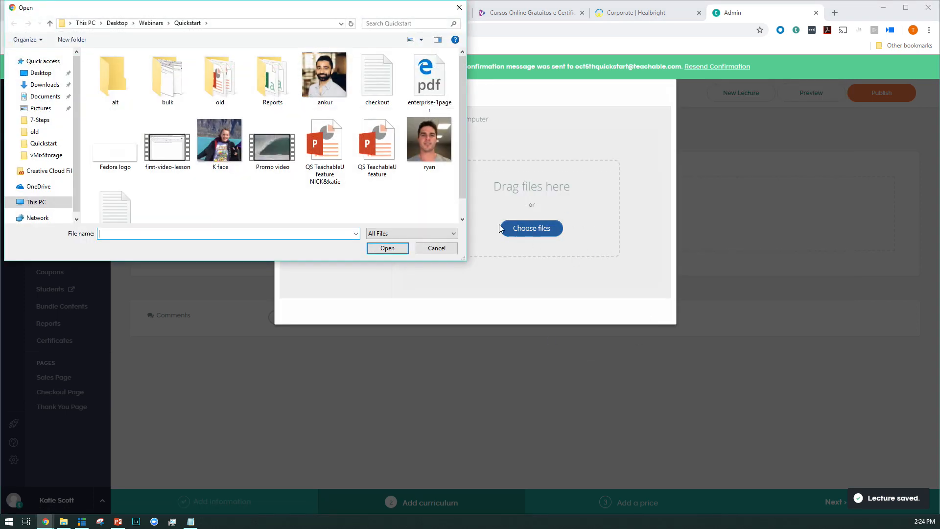
{"action": "double_click", "coordinate": [414, 83]}
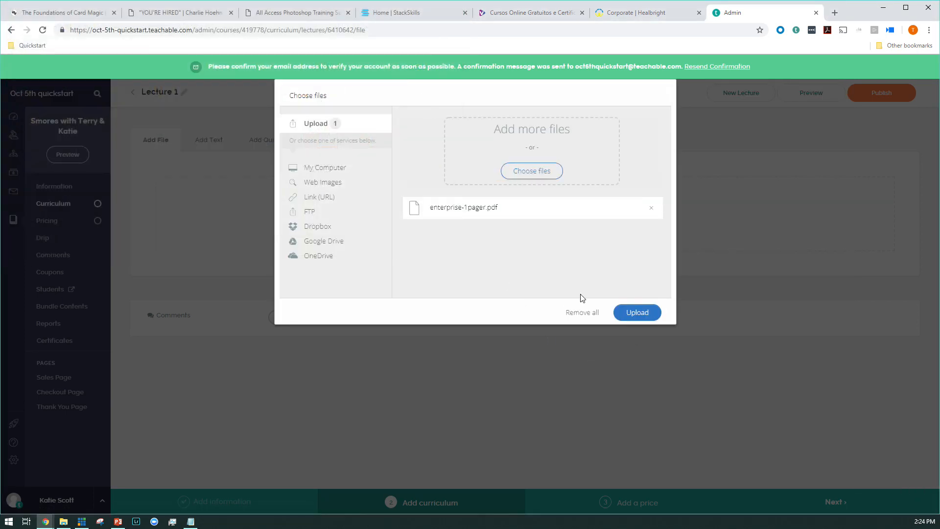
{"action": "left_click", "coordinate": [637, 312]}
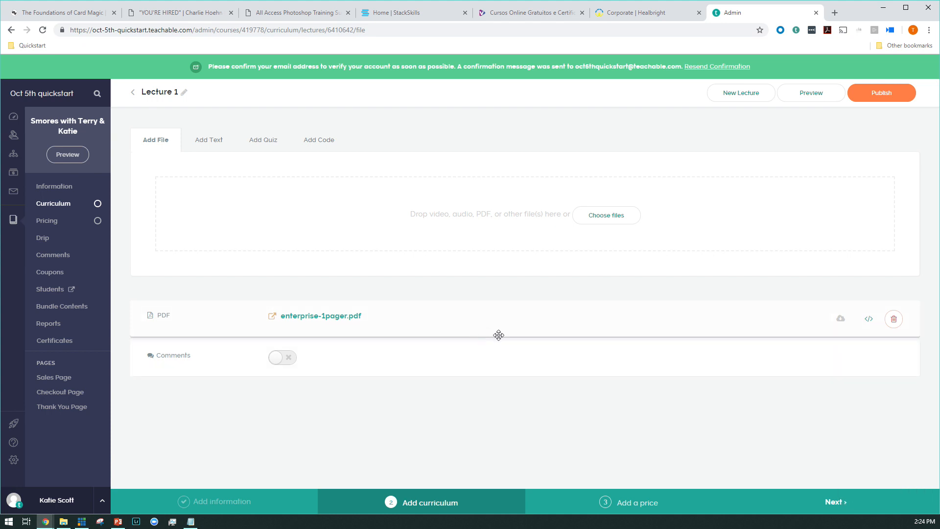
{"action": "left_click", "coordinate": [846, 324]}
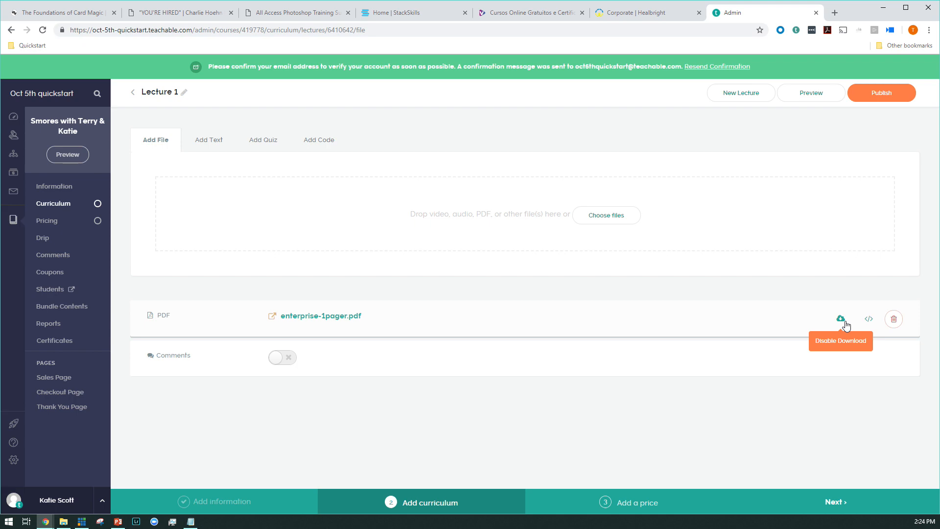
Step: Upload Promo video.mp4 from the Quickstart folder to Lecture 1
{"action": "left_click", "coordinate": [623, 222]}
{"action": "left_click", "coordinate": [542, 230]}
{"action": "left_click", "coordinate": [272, 147]}
{"action": "left_click", "coordinate": [399, 251]}
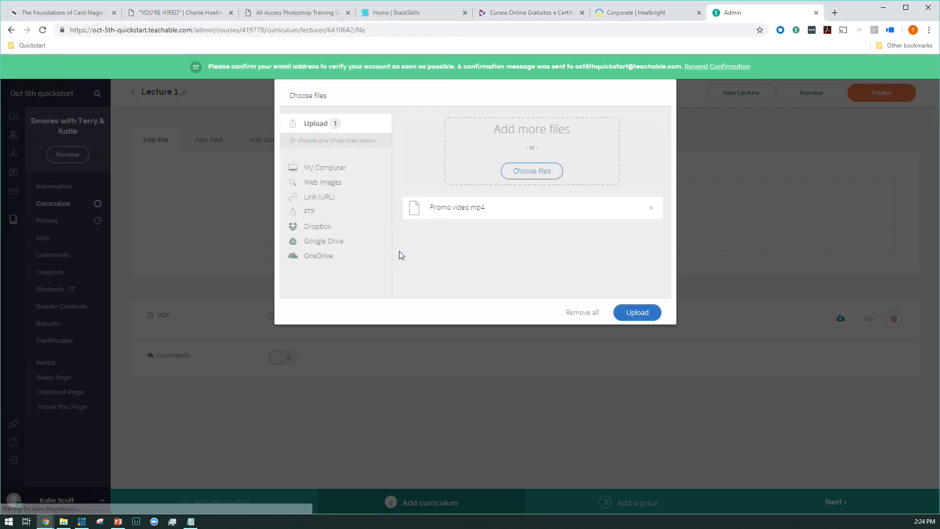
{"action": "left_click", "coordinate": [635, 314]}
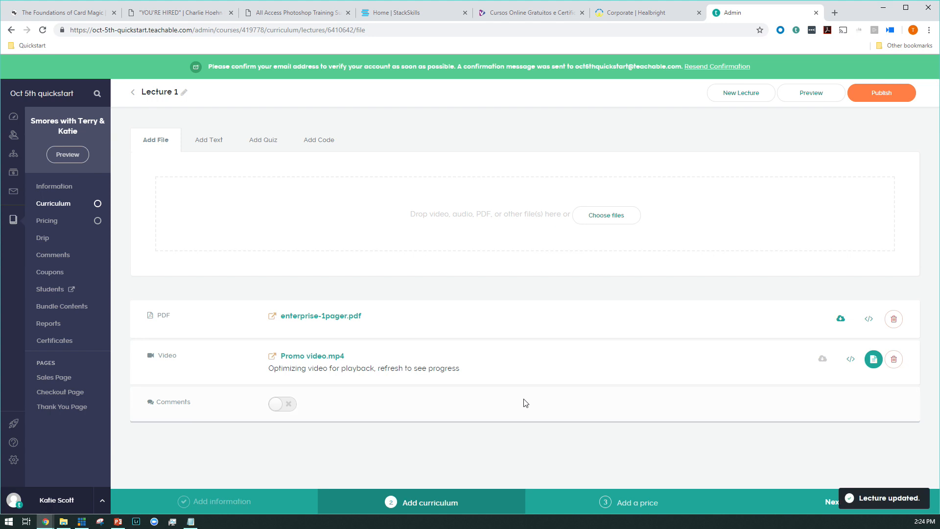
Step: Try reordering the promo video above the PDF and turn on comments for Lecture 1
{"action": "left_click_drag", "start_coordinate": [490, 366], "coordinate": [491, 317]}
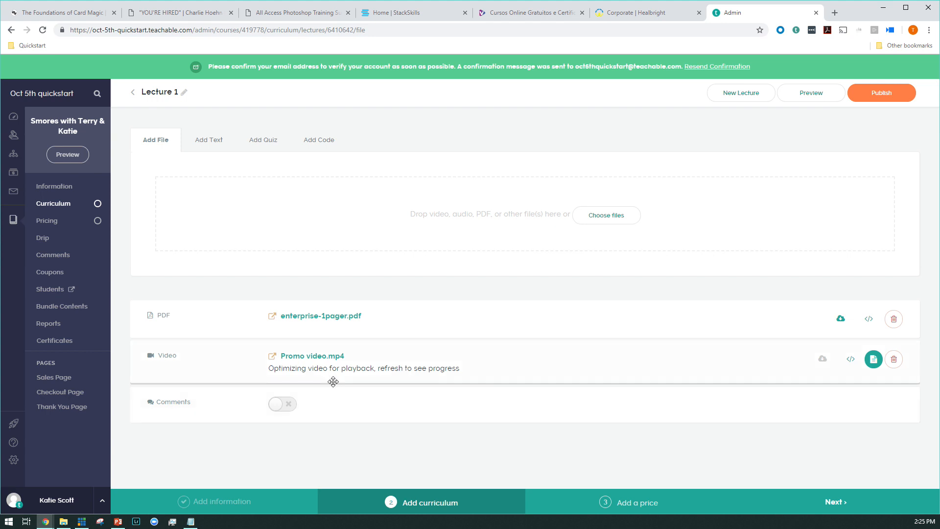
{"action": "left_click", "coordinate": [278, 405]}
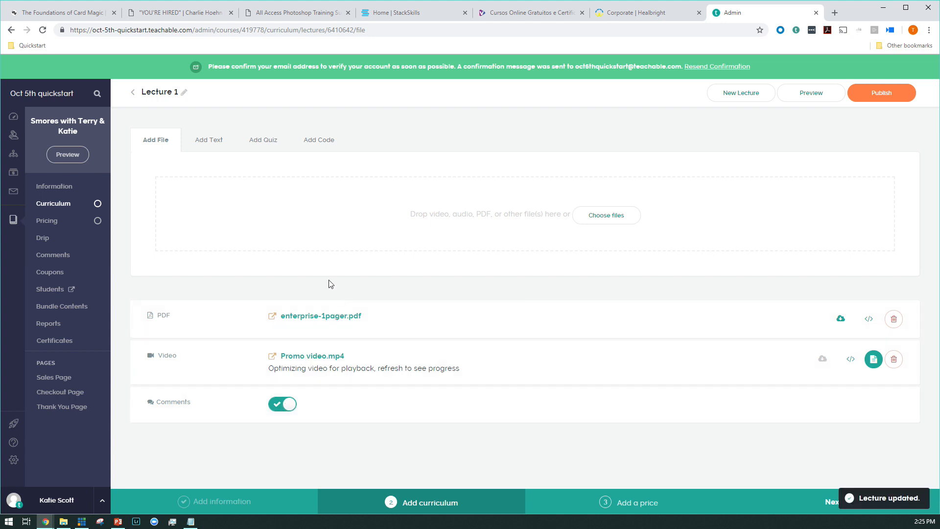
Step: Try to add a text block to Lecture 1 with the beta text editor and to delete the blank block
{"action": "left_click", "coordinate": [200, 139]}
{"action": "left_click", "coordinate": [395, 197]}
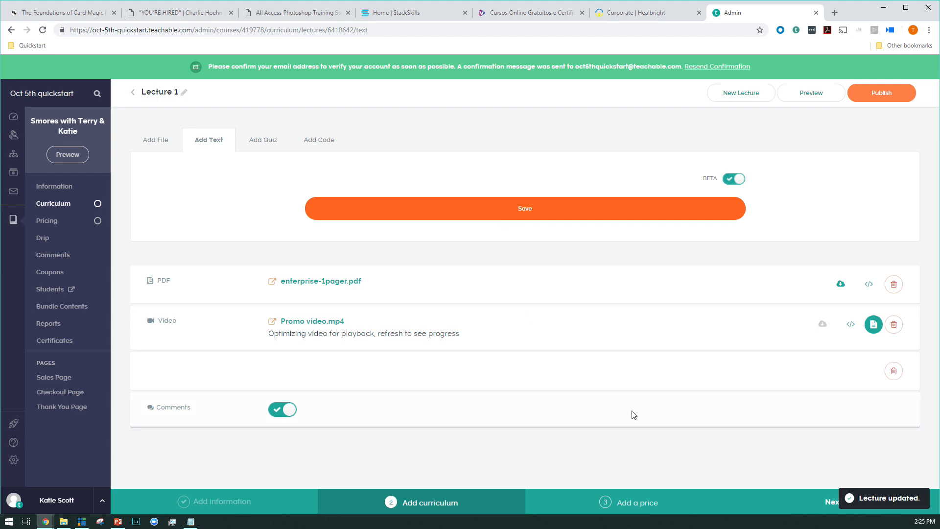
{"action": "left_click", "coordinate": [889, 376]}
{"action": "left_click", "coordinate": [539, 309]}
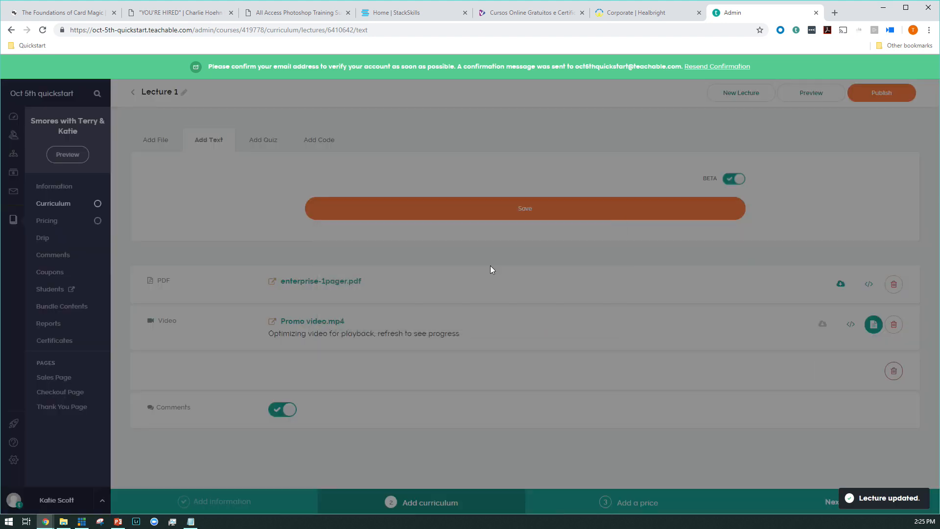
{"action": "left_click", "coordinate": [480, 217]}
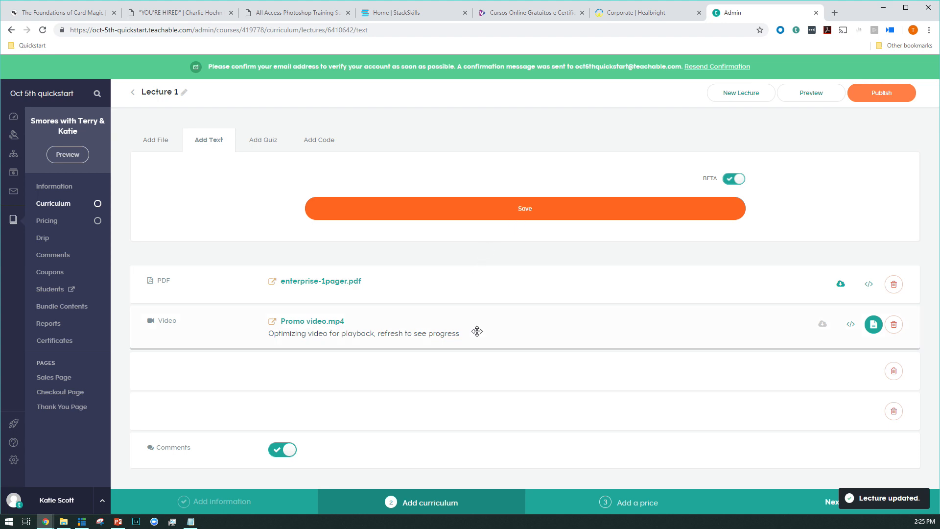
{"action": "left_click", "coordinate": [398, 181]}
{"action": "left_click", "coordinate": [262, 139]}
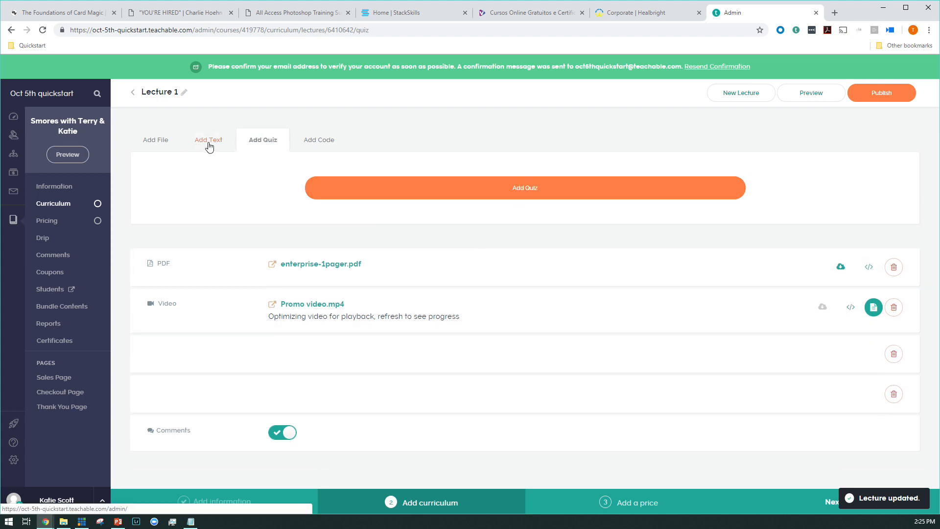
Step: Turn off the beta text editor and paste the copied "Bacon ipsum" placeholder text into the lecture's text block
{"action": "left_click", "coordinate": [210, 145]}
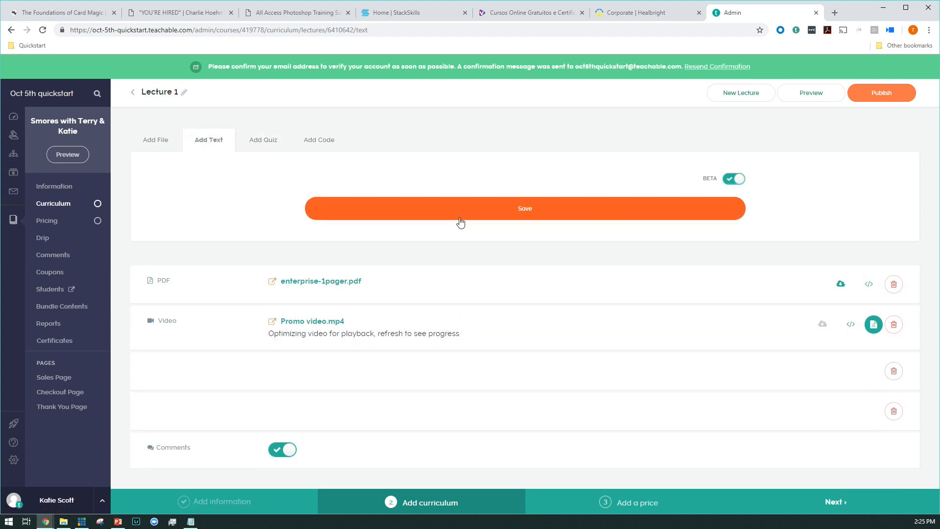
{"action": "left_click", "coordinate": [732, 174]}
{"action": "left_click", "coordinate": [374, 227]}
{"action": "right_click", "coordinate": [374, 227]}
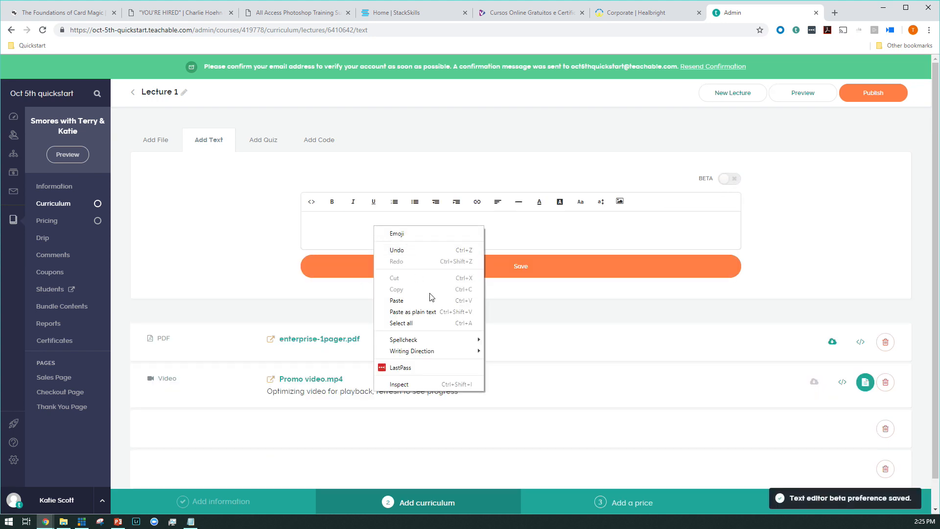
{"action": "left_click", "coordinate": [427, 301]}
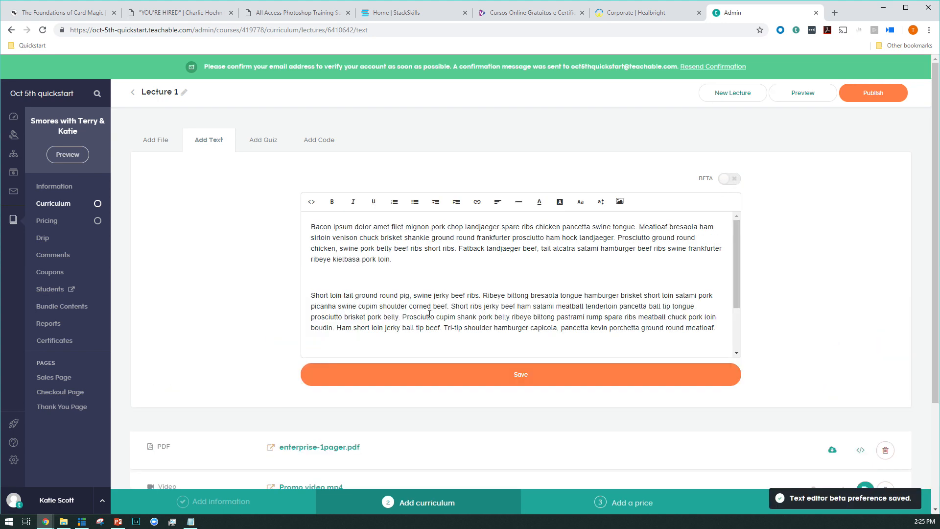
Step: Insert the preset image BG_beach.jpeg between the first and second paragraphs of the lecture text
{"action": "left_click", "coordinate": [406, 275]}
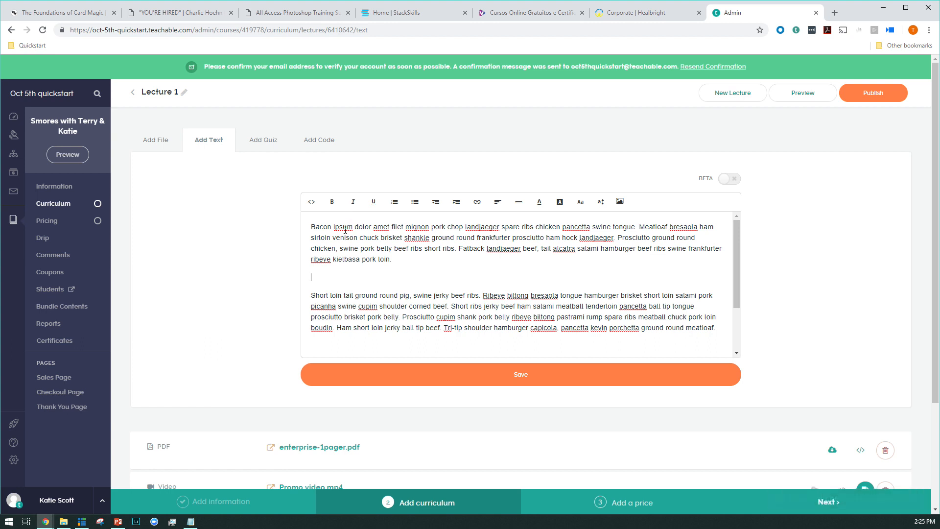
{"action": "left_click", "coordinate": [560, 201]}
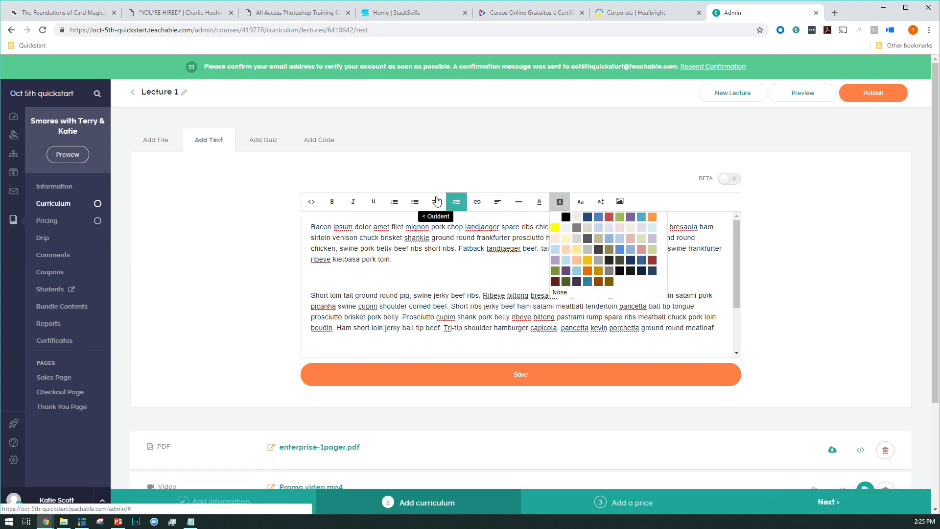
{"action": "left_click", "coordinate": [624, 203]}
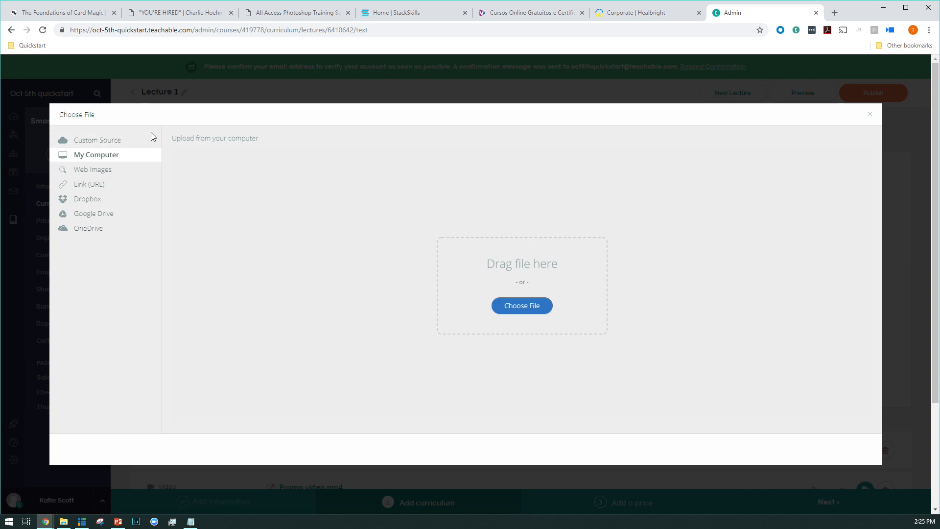
{"action": "left_click", "coordinate": [94, 141]}
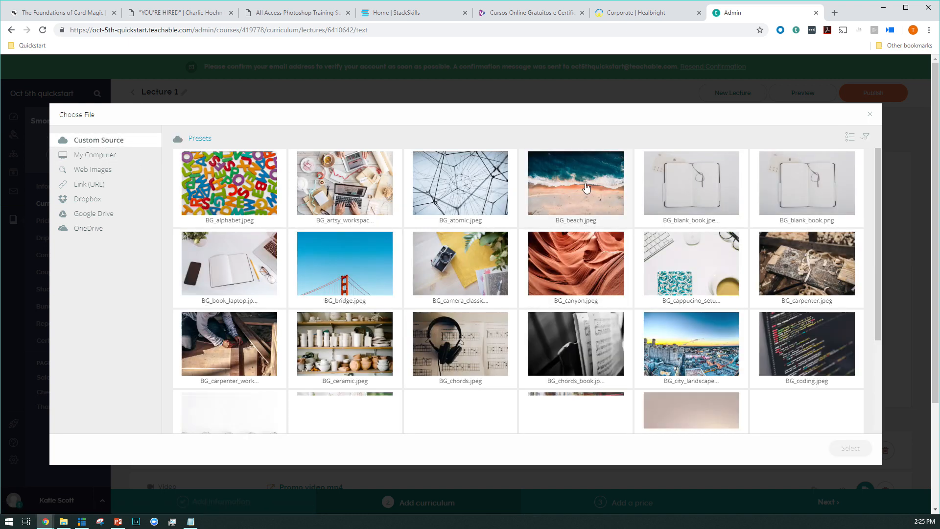
{"action": "left_click", "coordinate": [586, 185]}
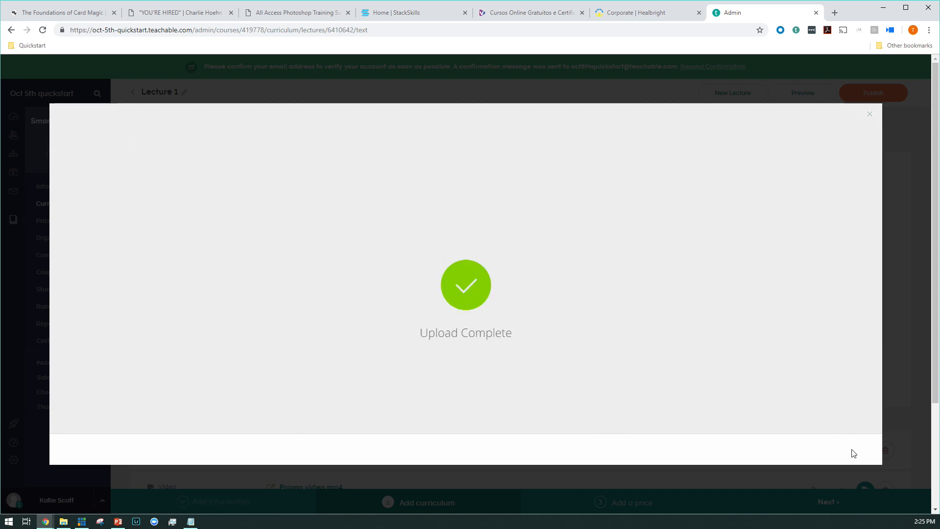
Step: Save the lecture text with its beach image as a text block in Lecture 1
{"action": "scroll", "coordinate": [525, 303], "scroll_direction": "down", "scroll_amount": 5}
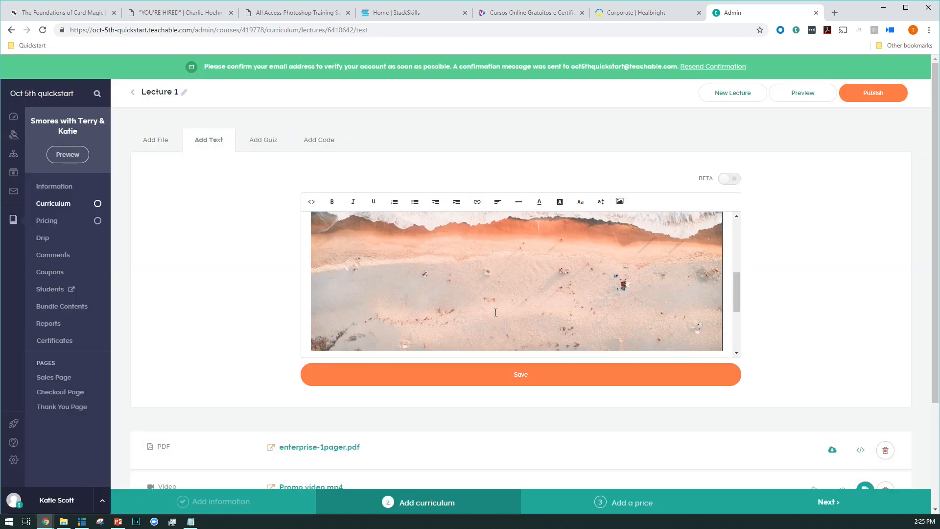
{"action": "left_click", "coordinate": [498, 260]}
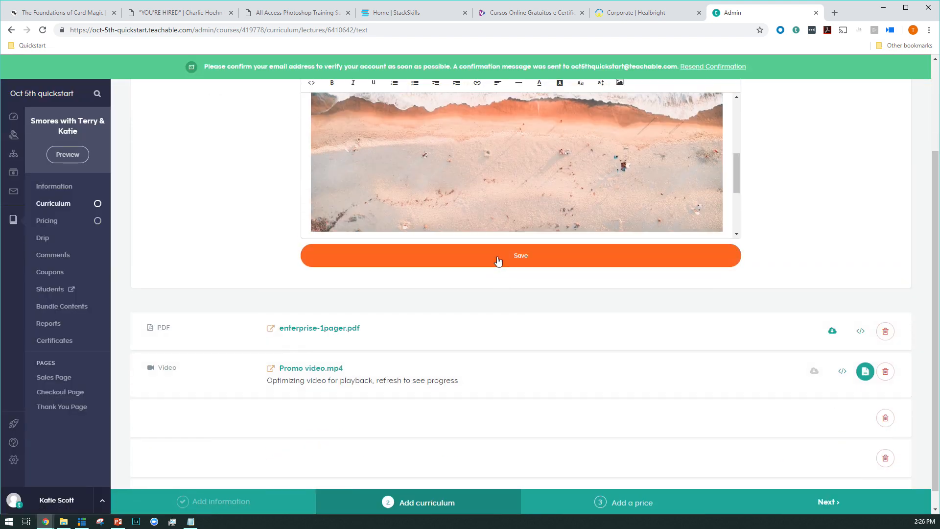
{"action": "scroll", "coordinate": [515, 298], "scroll_direction": "up", "scroll_amount": 1}
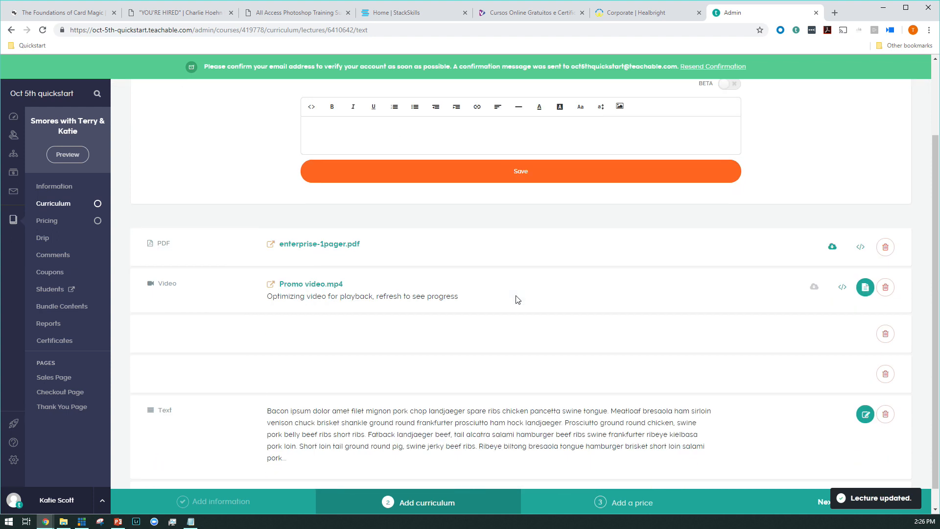
{"action": "scroll", "coordinate": [517, 298], "scroll_direction": "down", "scroll_amount": 1}
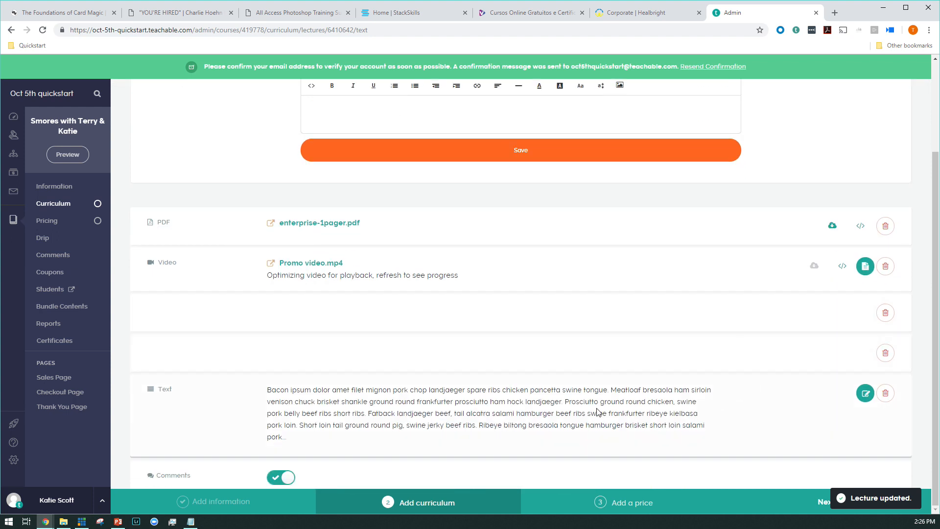
{"action": "scroll", "coordinate": [541, 330], "scroll_direction": "up", "scroll_amount": 2}
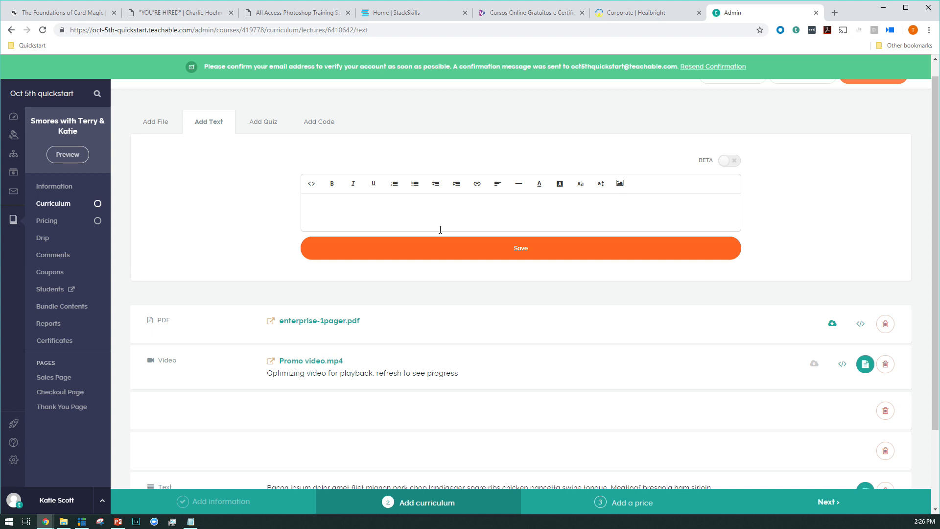
{"action": "left_click", "coordinate": [337, 208]}
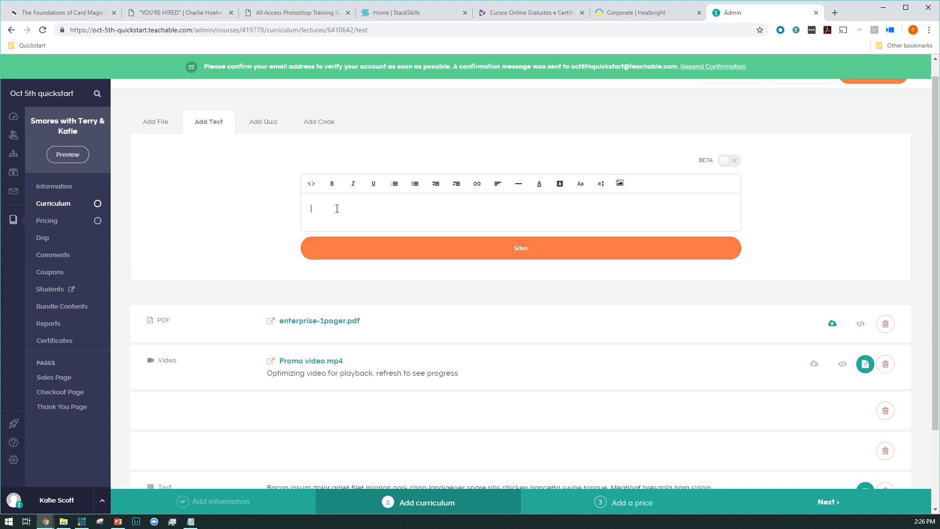
Step: Add a quiz to Lecture 1 and enter the question "Can you have smores with bacon?"
{"action": "left_click", "coordinate": [272, 123]}
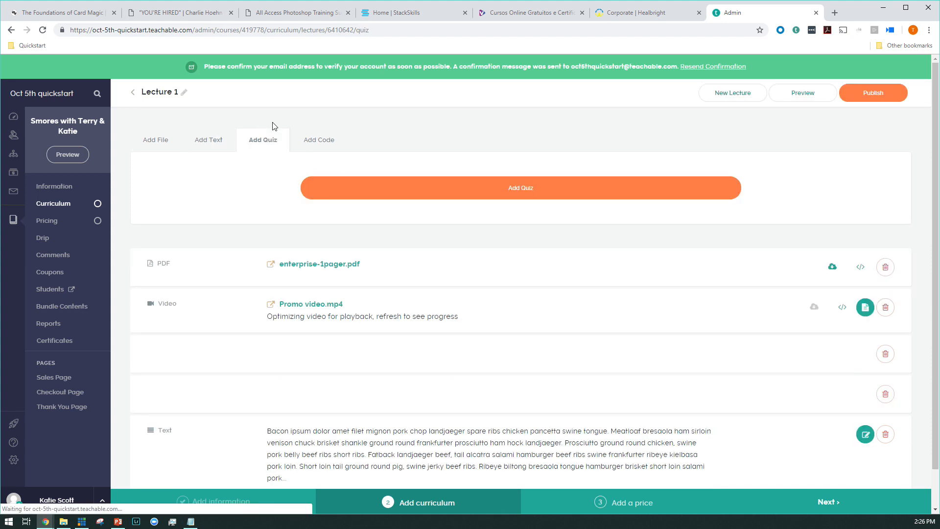
{"action": "left_click", "coordinate": [420, 186]}
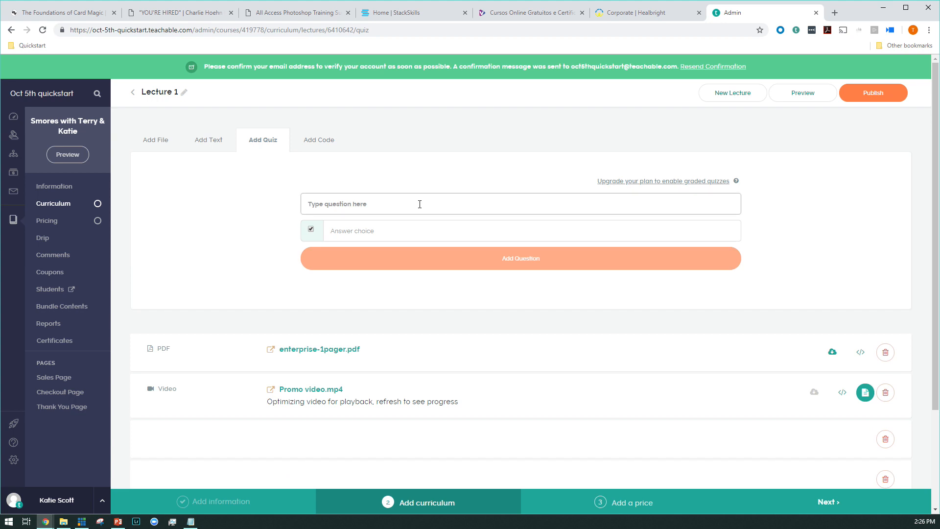
{"action": "type", "text": "Can you have smores with bacon?"}
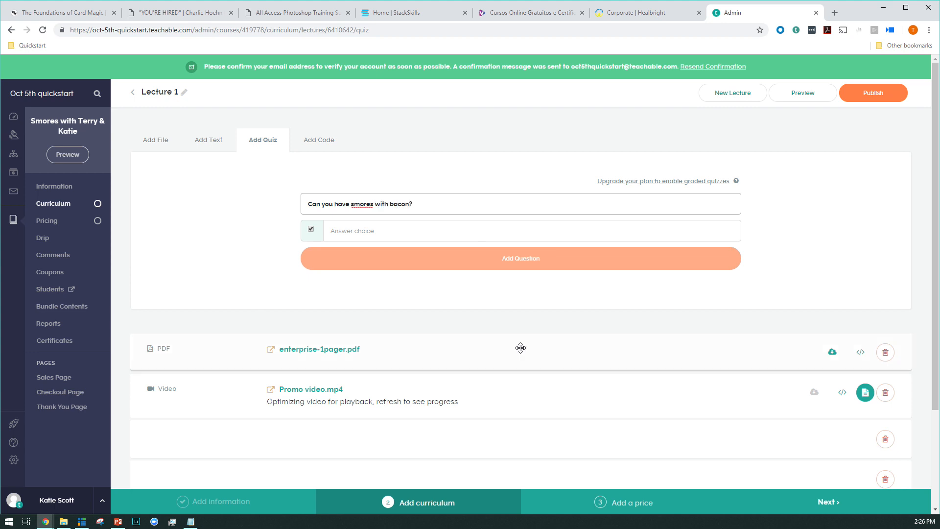
Step: Give the bacon question the answers Yes, No and Of course, mark Yes and Of course correct, and add it to the quiz
{"action": "left_click", "coordinate": [426, 231]}
{"action": "type", "text": "Yes"}
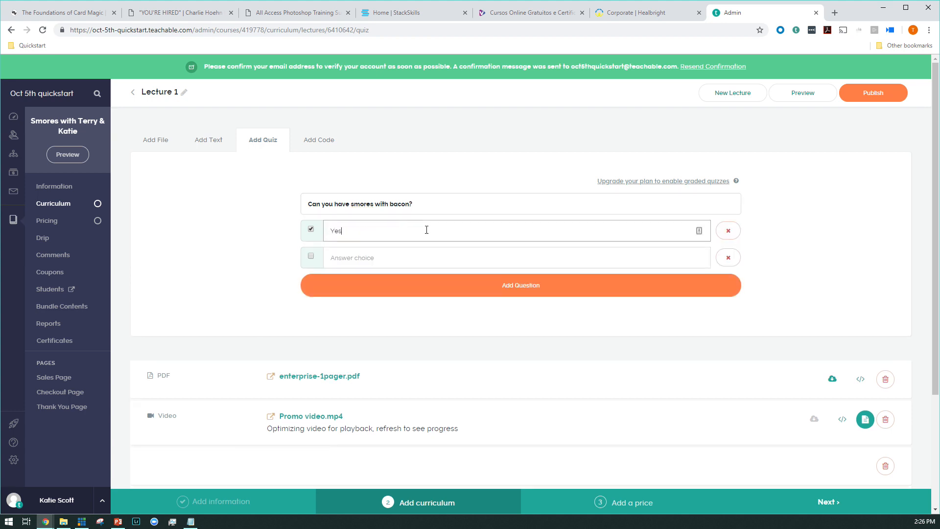
{"action": "left_click", "coordinate": [411, 263]}
{"action": "type", "text": "Ni"}
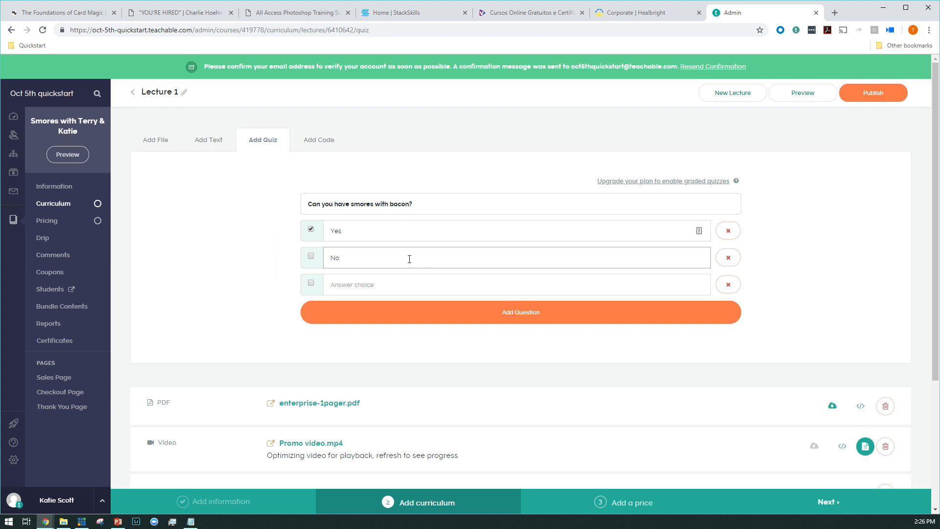
{"action": "left_click", "coordinate": [390, 282]}
{"action": "type", "text": "O"}
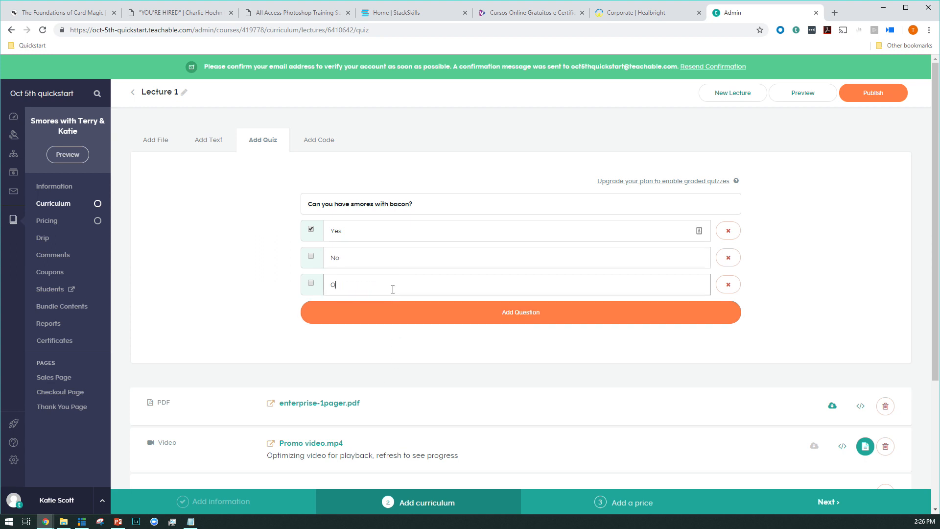
{"action": "type", "text": "f course"}
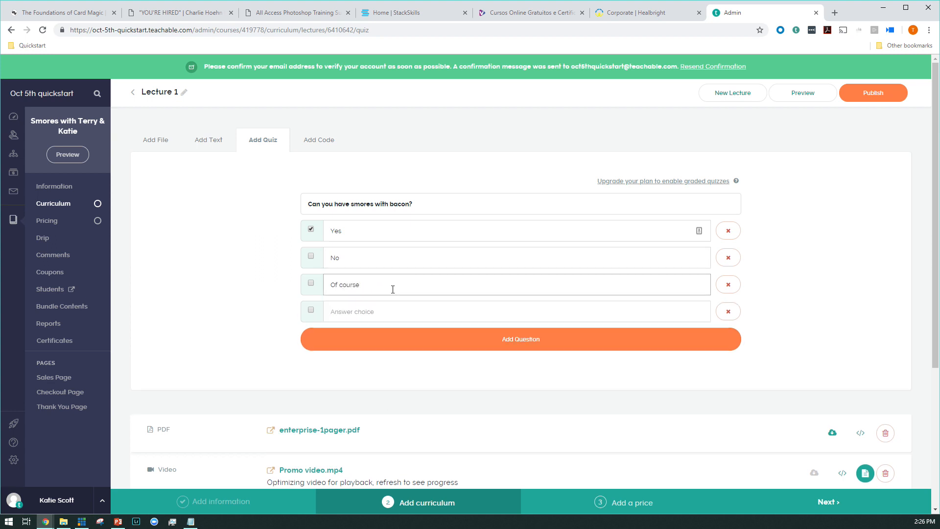
{"action": "left_click", "coordinate": [311, 283]}
{"action": "left_click", "coordinate": [529, 347]}
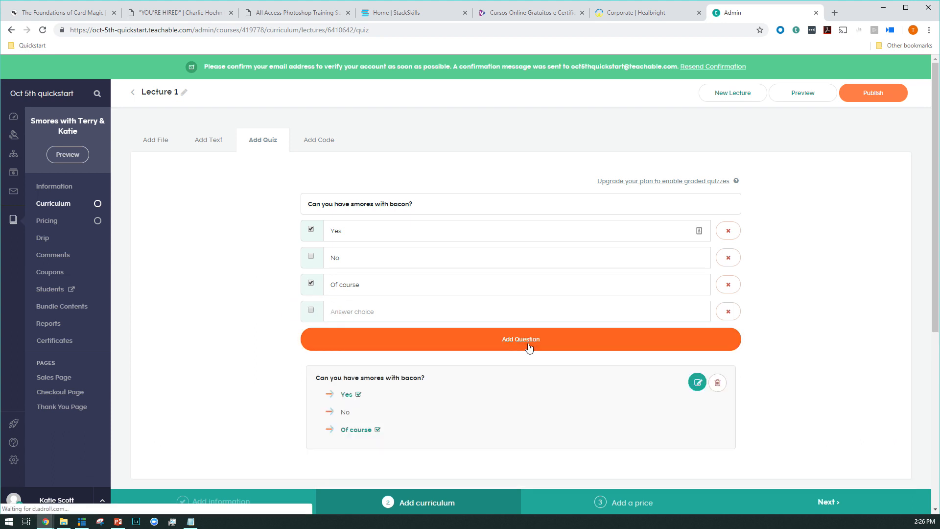
Step: Add the quiz question "Who is presenting?" with two pairs of presenters' first names as answers, the first one correct
{"action": "left_click", "coordinate": [414, 200]}
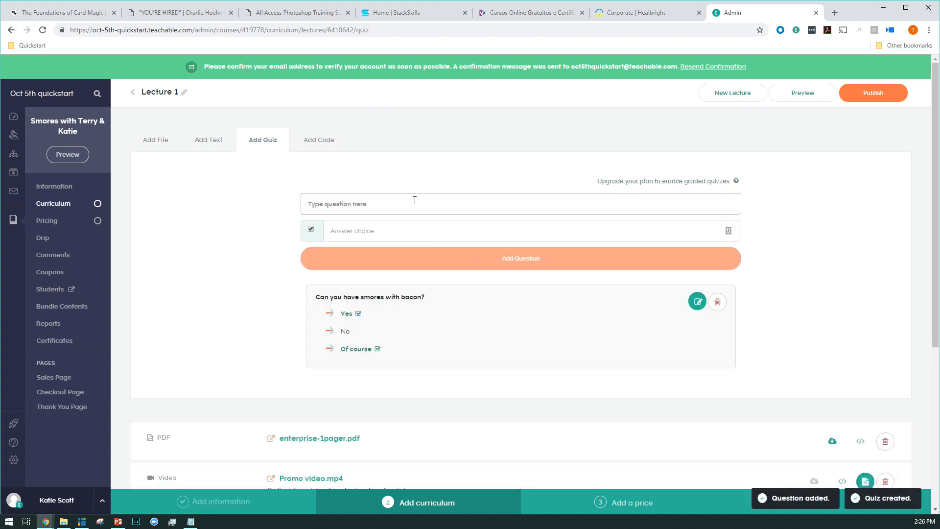
{"action": "type", "text": "Who is presenting?"}
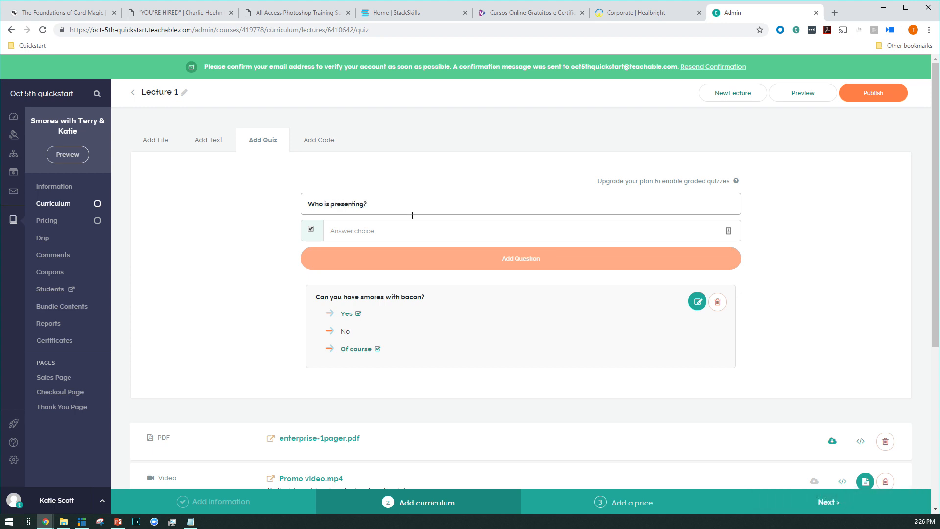
{"action": "left_click", "coordinate": [411, 223]}
{"action": "type", "text": "Ka"}
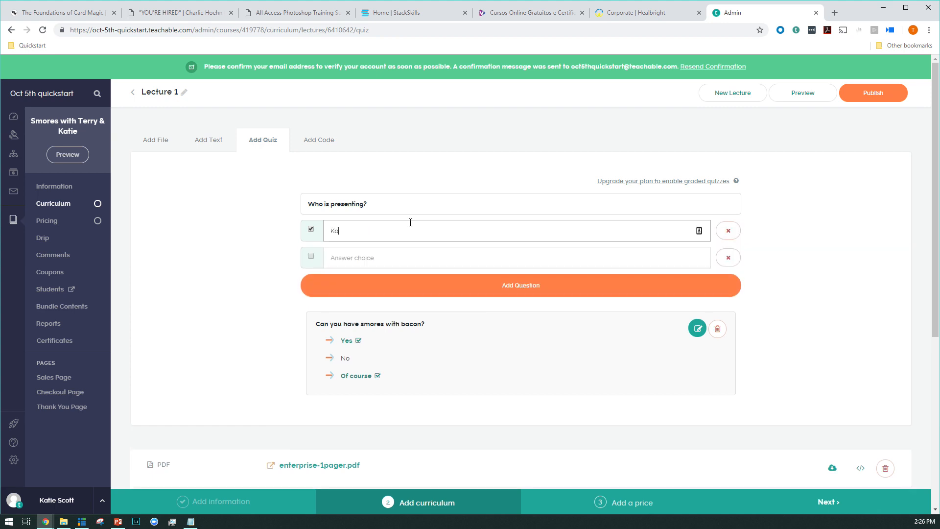
{"action": "type", "text": "tie and jon"}
{"action": "left_click", "coordinate": [422, 252]}
{"action": "type", "text": "ka"}
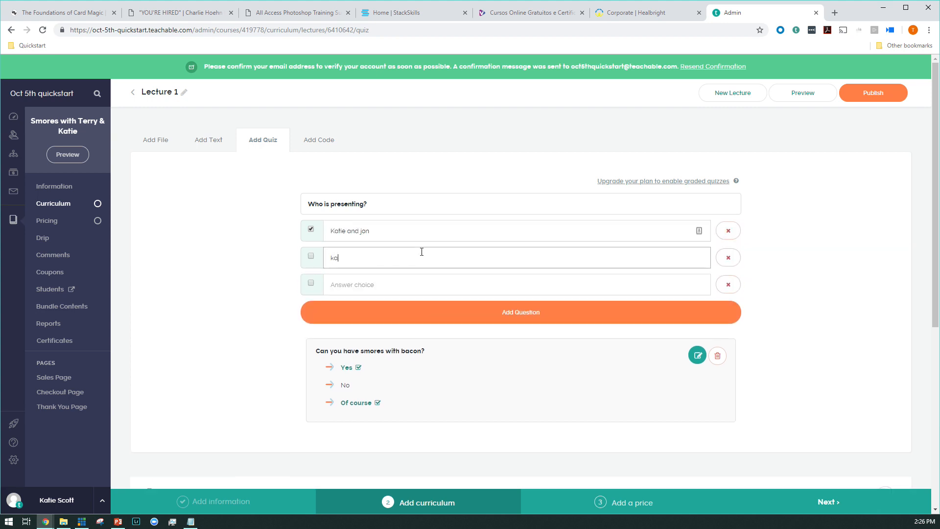
{"action": "type", "text": "tie and nicjk"}
{"action": "left_click", "coordinate": [521, 320]}
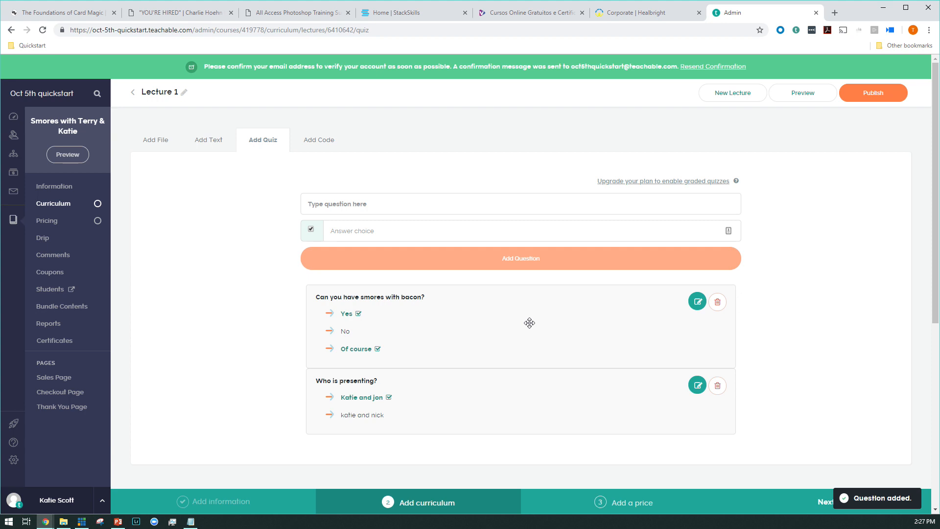
Step: Move the bacon question below "Who is presenting?" and check the quiz among the lecture's contents
{"action": "left_click_drag", "start_coordinate": [529, 323], "coordinate": [506, 373]}
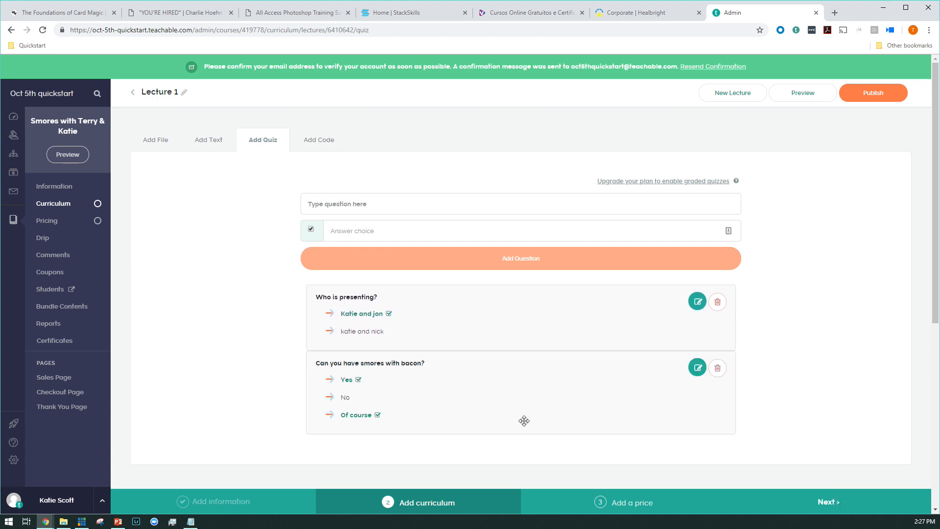
{"action": "scroll", "coordinate": [633, 346], "scroll_direction": "down", "scroll_amount": 2}
{"action": "scroll", "coordinate": [633, 346], "scroll_direction": "down", "scroll_amount": 4}
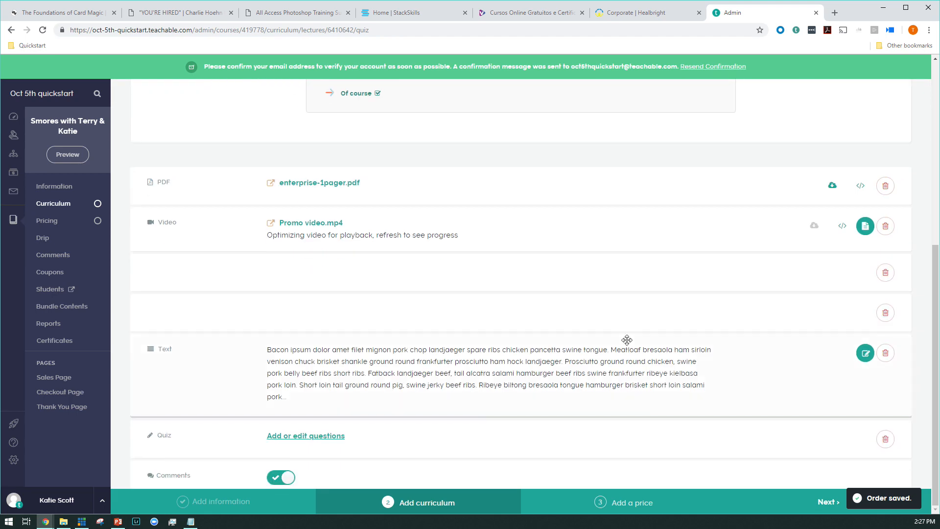
{"action": "scroll", "coordinate": [592, 329], "scroll_direction": "up", "scroll_amount": 5}
{"action": "scroll", "coordinate": [590, 330], "scroll_direction": "up", "scroll_amount": 2}
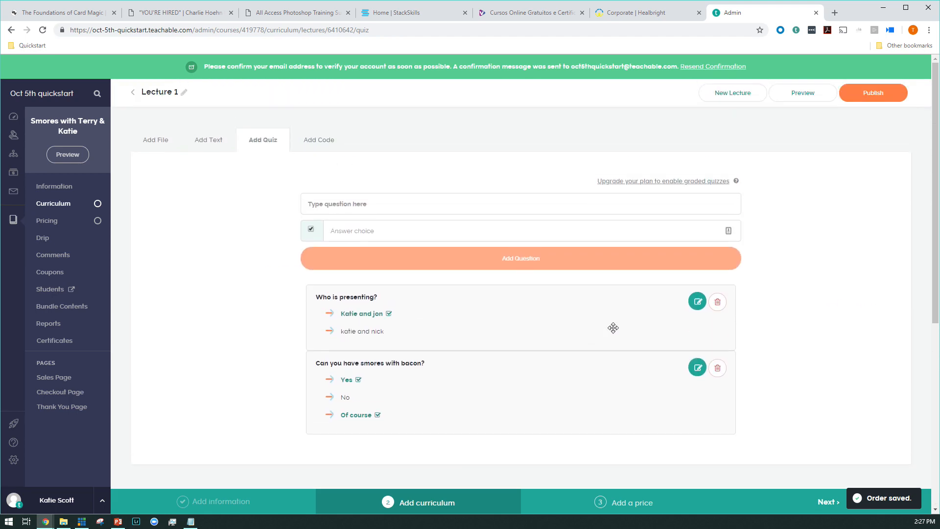
Step: Return to the curriculum and bulk upload all seven lecture videos from the bulk folder
{"action": "left_click", "coordinate": [131, 100]}
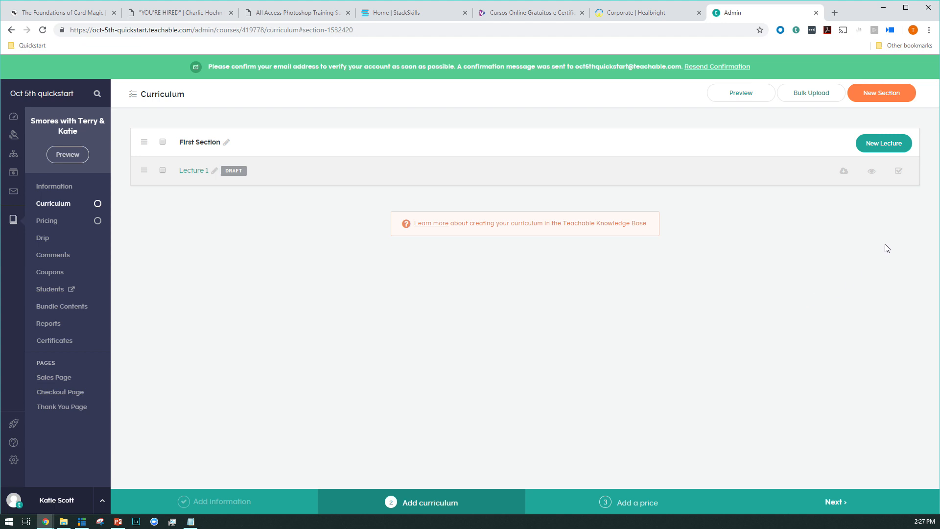
{"action": "left_click", "coordinate": [809, 94]}
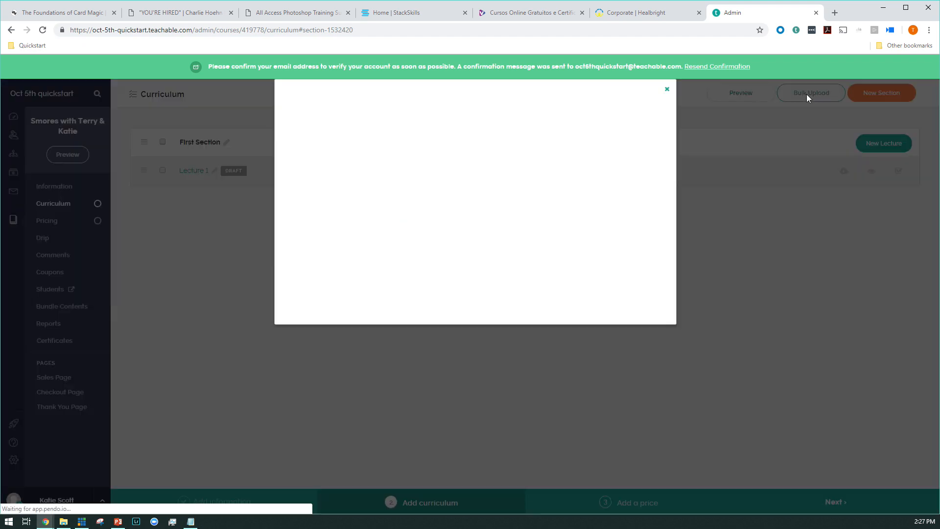
{"action": "left_click", "coordinate": [550, 229]}
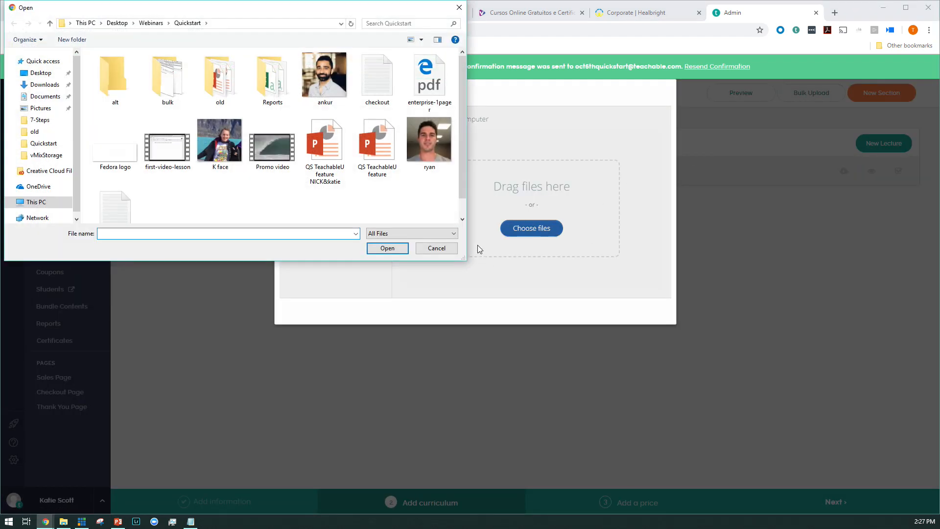
{"action": "double_click", "coordinate": [168, 88]}
{"action": "left_click_drag", "start_coordinate": [122, 155], "coordinate": [435, 52]}
{"action": "left_click", "coordinate": [392, 249]}
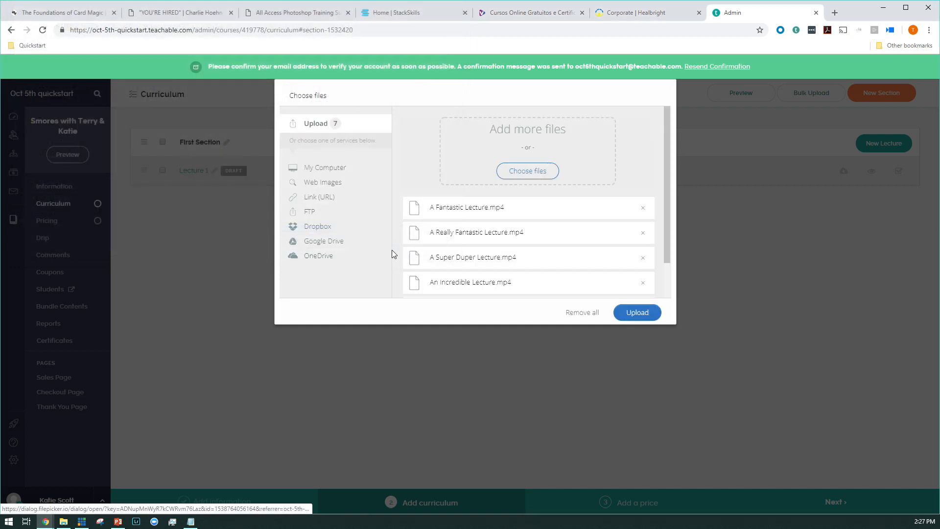
{"action": "left_click", "coordinate": [635, 324]}
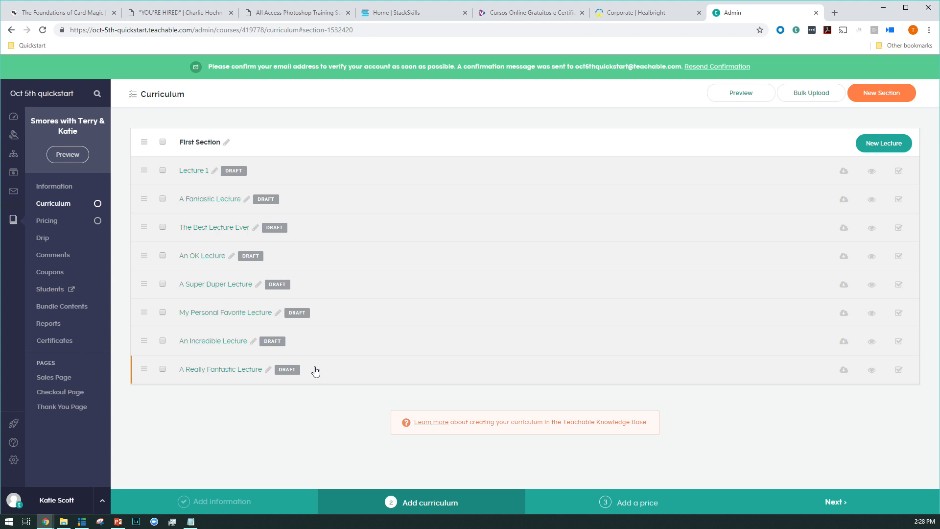
Step: Publish all lectures in First Section at once
{"action": "left_click", "coordinate": [163, 143]}
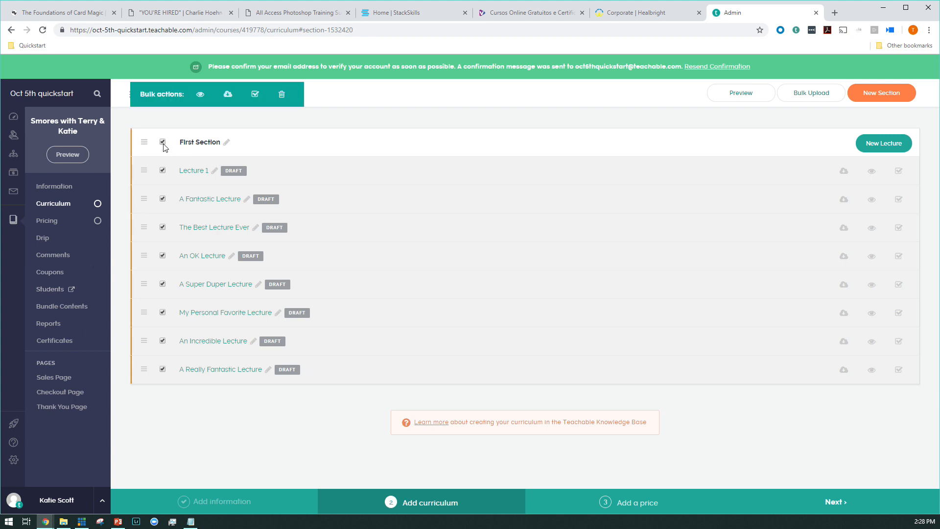
{"action": "left_click", "coordinate": [255, 94]}
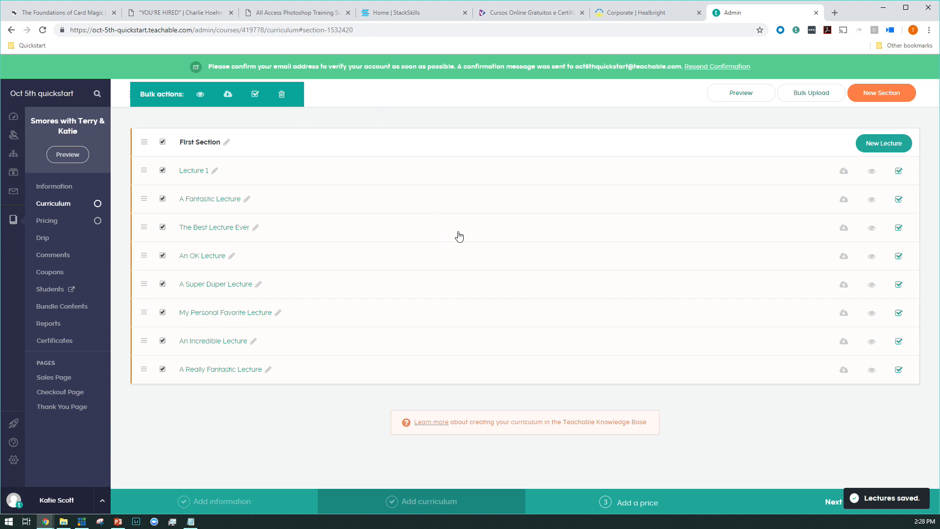
Step: Make Lecture 1, The Best Lecture Ever, A Super Duper Lecture and My Personal Favorite Lecture downloadable, and enable preview for Lecture 1 and A Fantastic Lecture
{"action": "left_click", "coordinate": [844, 171]}
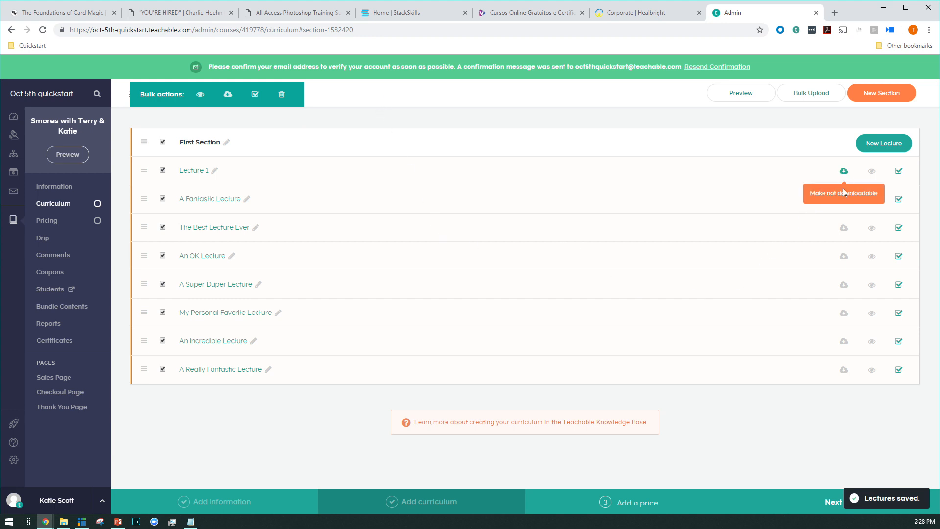
{"action": "left_click", "coordinate": [844, 228]}
{"action": "left_click", "coordinate": [844, 285]}
{"action": "left_click", "coordinate": [844, 317]}
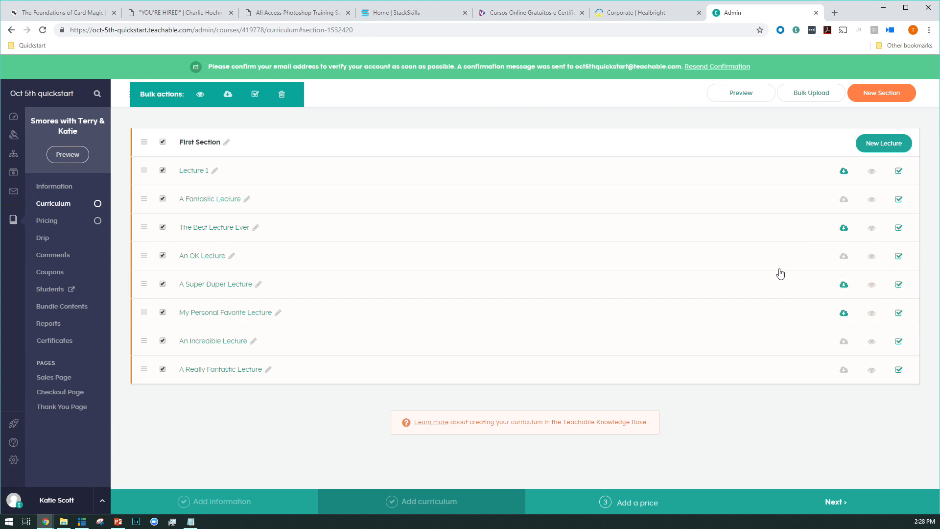
{"action": "left_click", "coordinate": [872, 179]}
{"action": "left_click", "coordinate": [872, 202]}
Step: Open the course's pricing and add a one-time purchase plan of 299 USD
{"action": "left_click", "coordinate": [67, 231]}
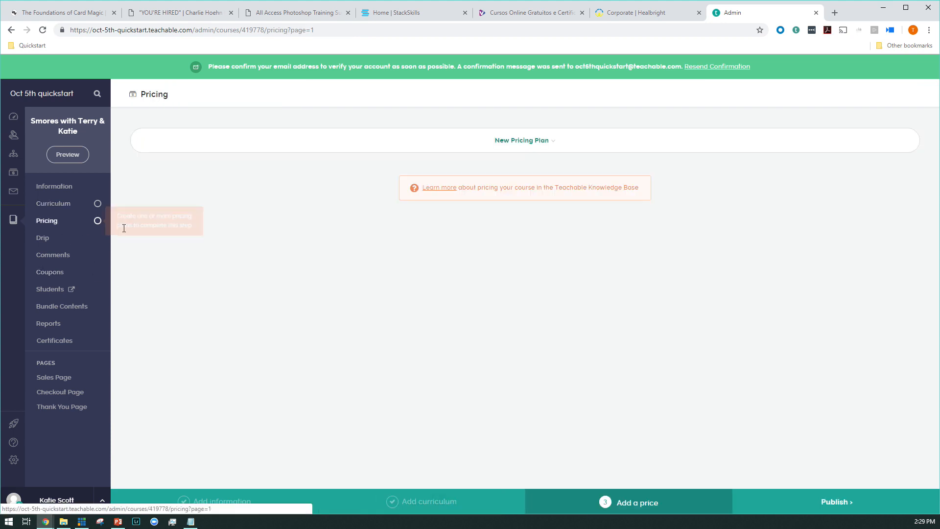
{"action": "left_click", "coordinate": [464, 147]}
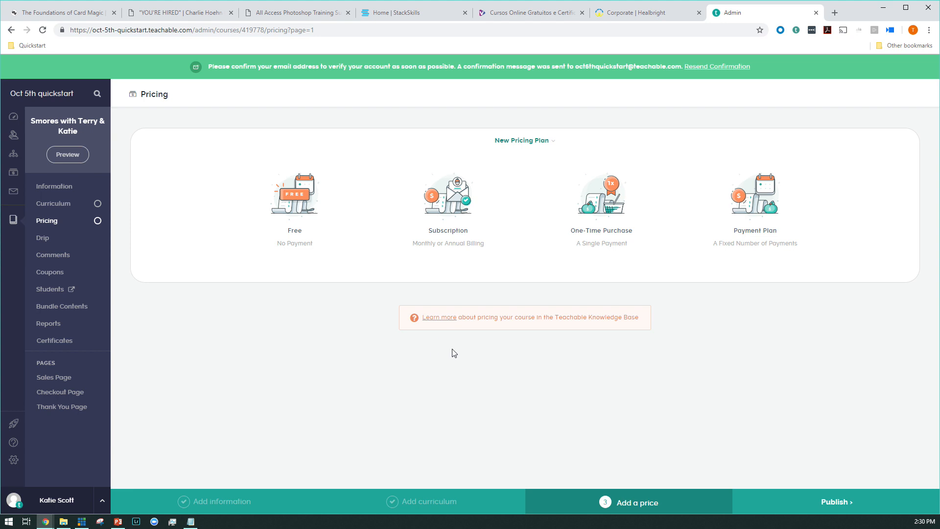
{"action": "left_click", "coordinate": [600, 221]}
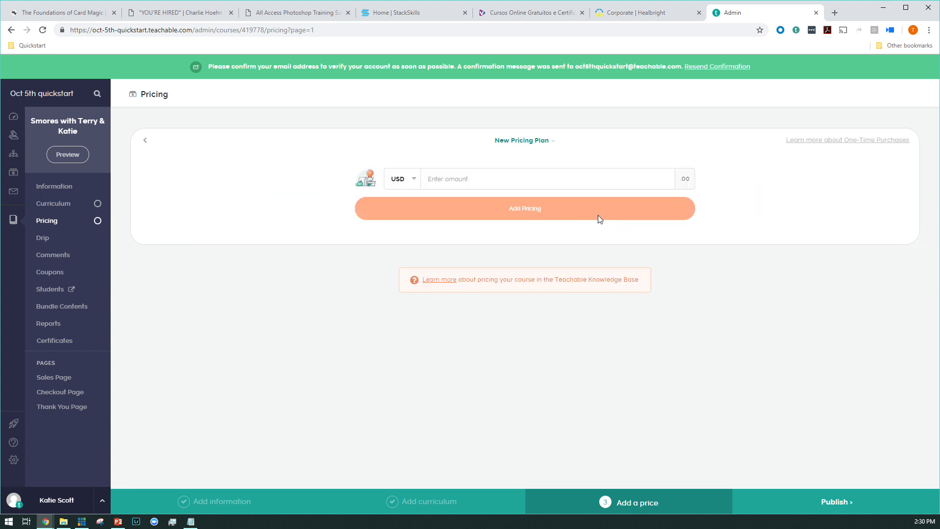
{"action": "left_click", "coordinate": [534, 186]}
{"action": "type", "text": "299"}
{"action": "left_click", "coordinate": [446, 211]}
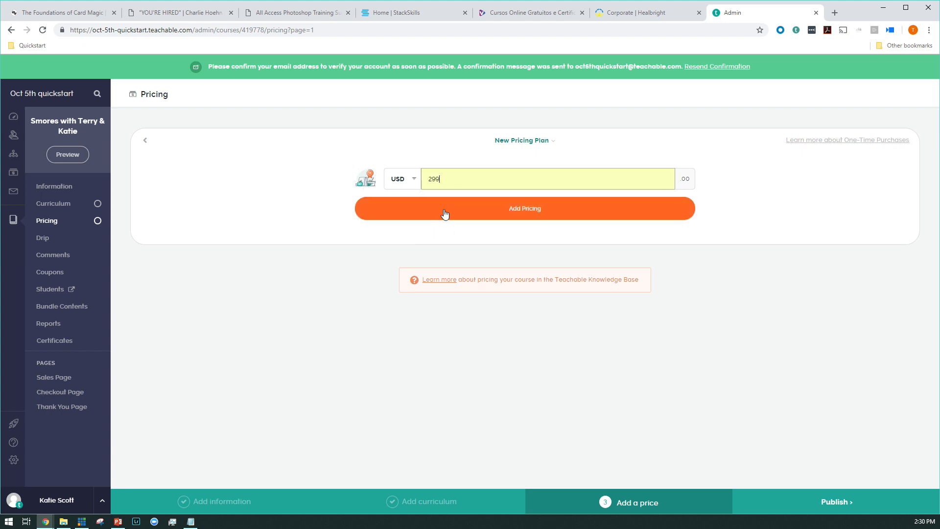
{"action": "left_click", "coordinate": [407, 183]}
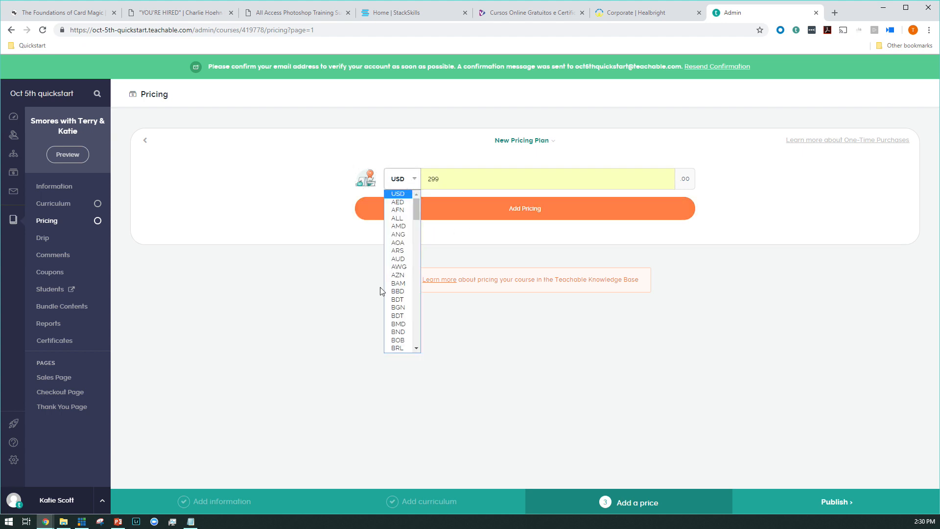
{"action": "left_click", "coordinate": [524, 205]}
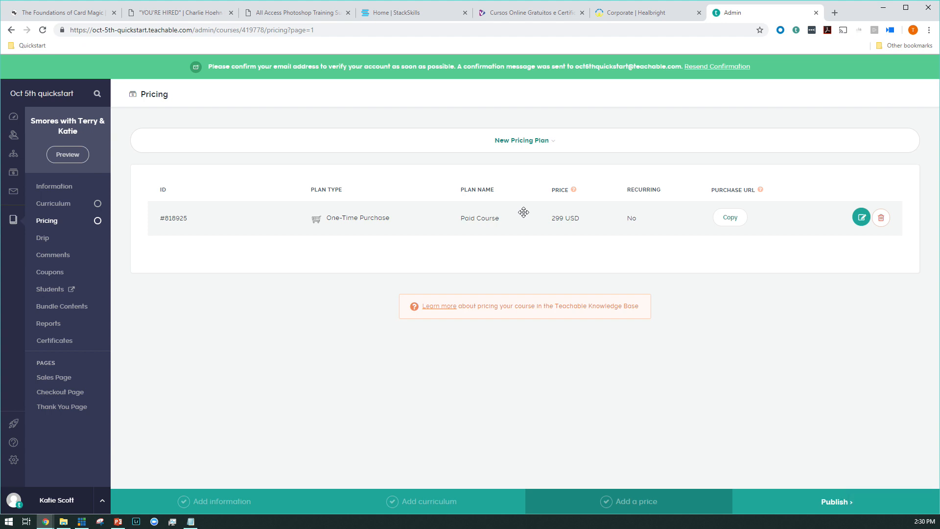
Step: Add a one-time purchase pricing plan of 899 USD named VIP
{"action": "left_click", "coordinate": [544, 145]}
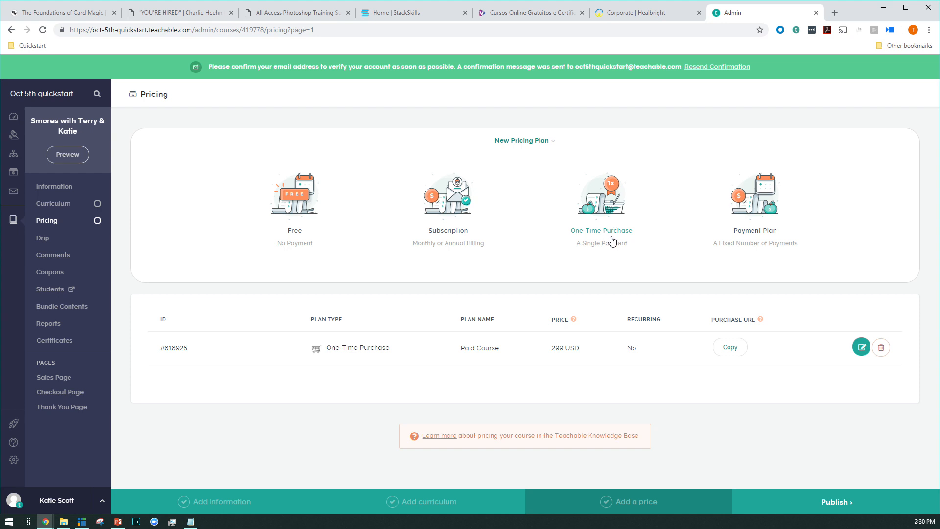
{"action": "left_click", "coordinate": [608, 233]}
{"action": "left_click", "coordinate": [587, 179]}
{"action": "type", "text": "899"}
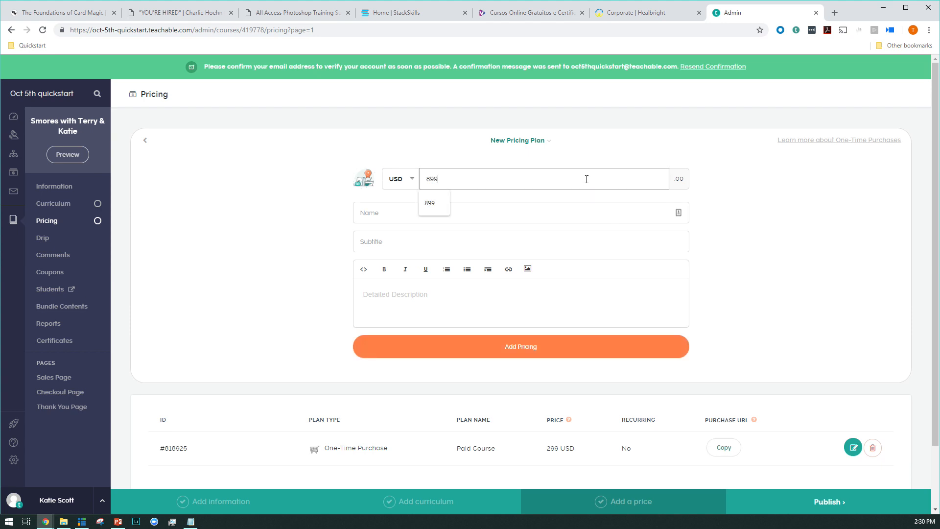
{"action": "left_click", "coordinate": [434, 204]}
{"action": "left_click", "coordinate": [433, 211]}
{"action": "type", "text": "VIP"}
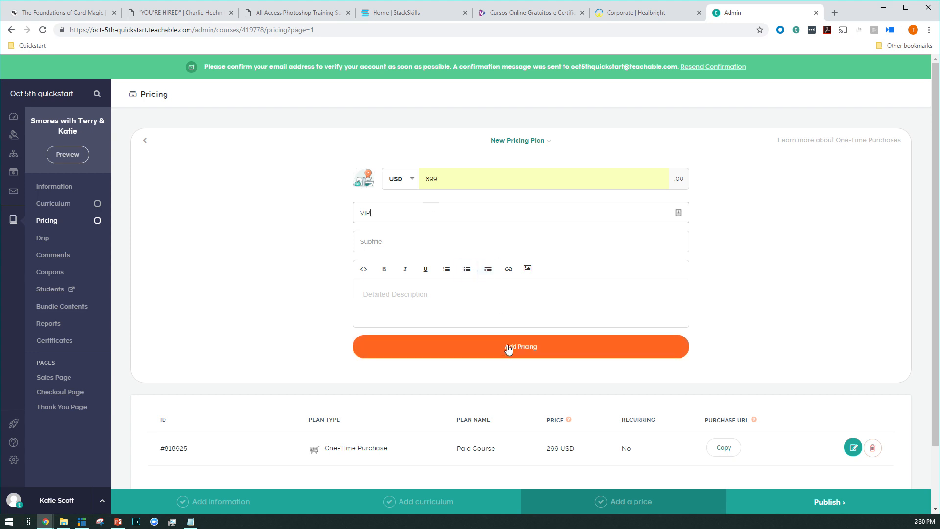
{"action": "left_click", "coordinate": [483, 357]}
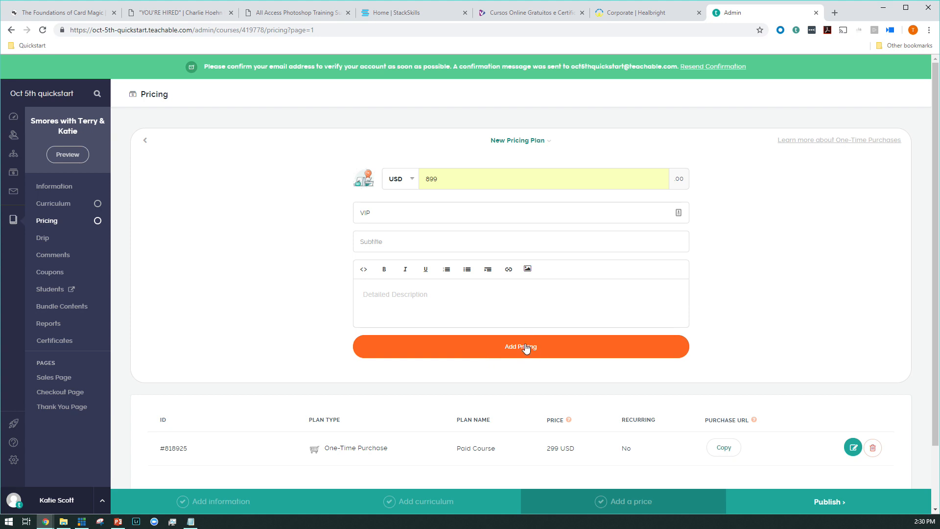
{"action": "left_click", "coordinate": [560, 351]}
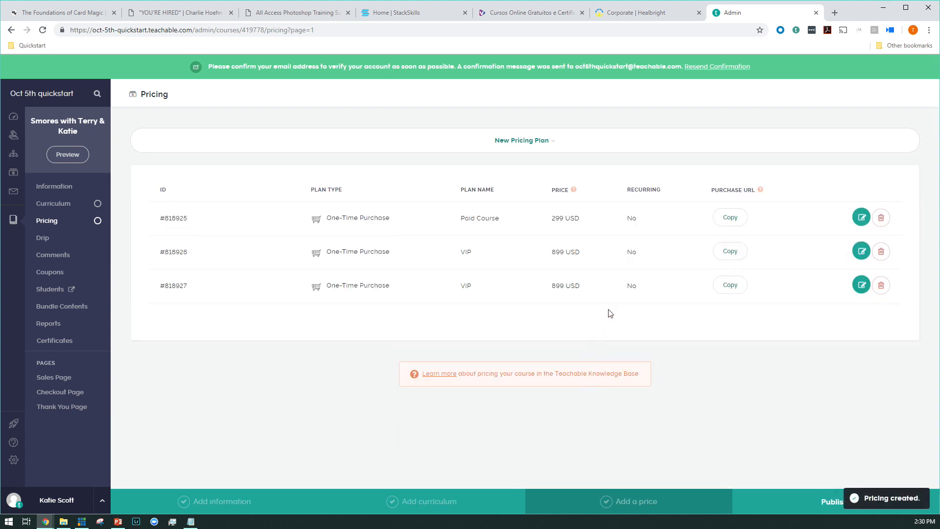
Step: Add a payment plan of 59 USD with 6 monthly payments, named Pay over time
{"action": "left_click", "coordinate": [496, 142]}
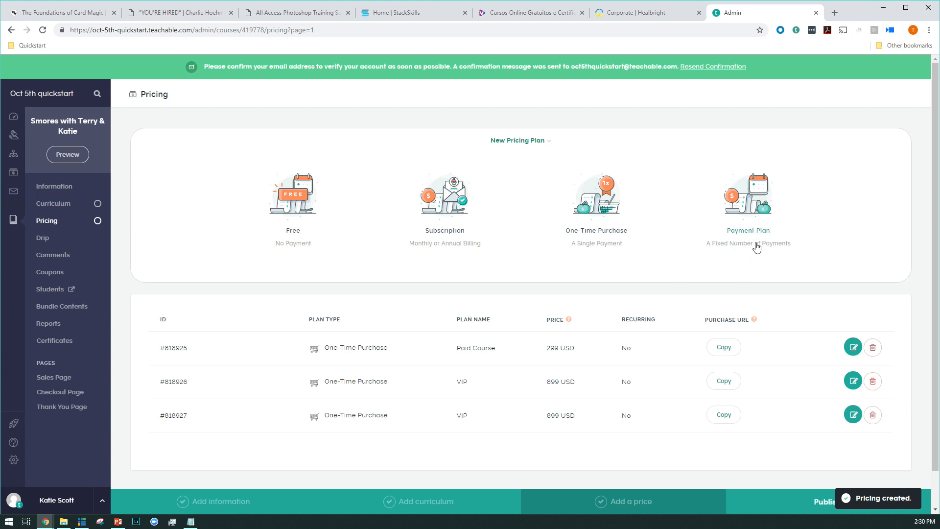
{"action": "left_click", "coordinate": [756, 244]}
{"action": "left_click", "coordinate": [555, 185]}
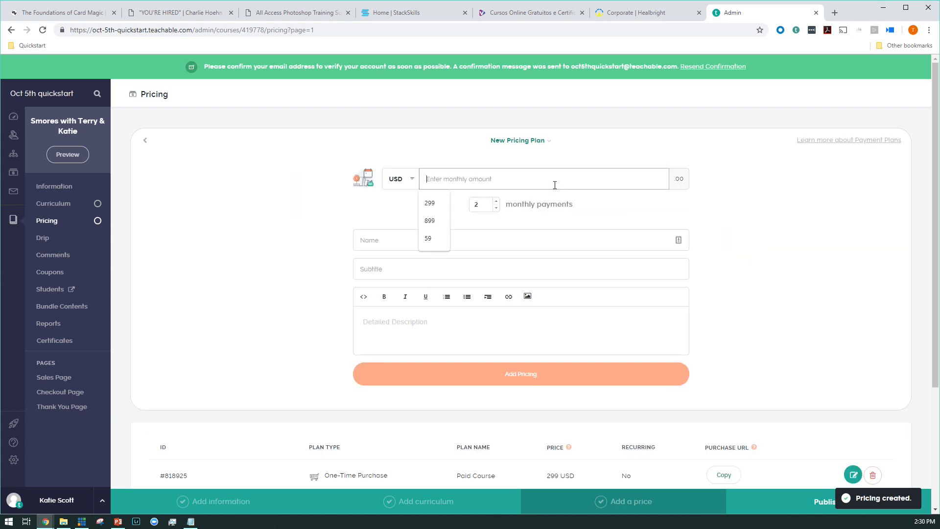
{"action": "type", "text": "59"}
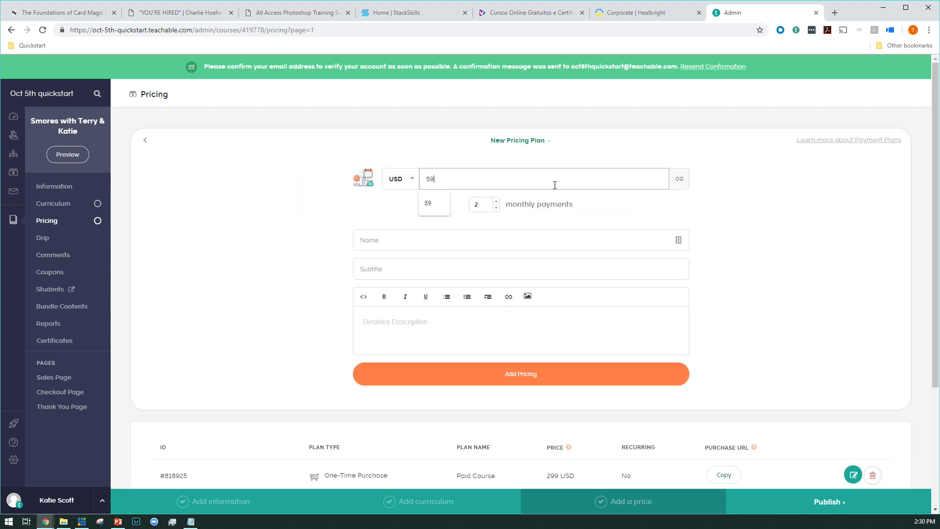
{"action": "left_click", "coordinate": [434, 204]}
{"action": "left_click", "coordinate": [495, 203]}
{"action": "left_click", "coordinate": [495, 203]}
{"action": "left_click", "coordinate": [462, 240]}
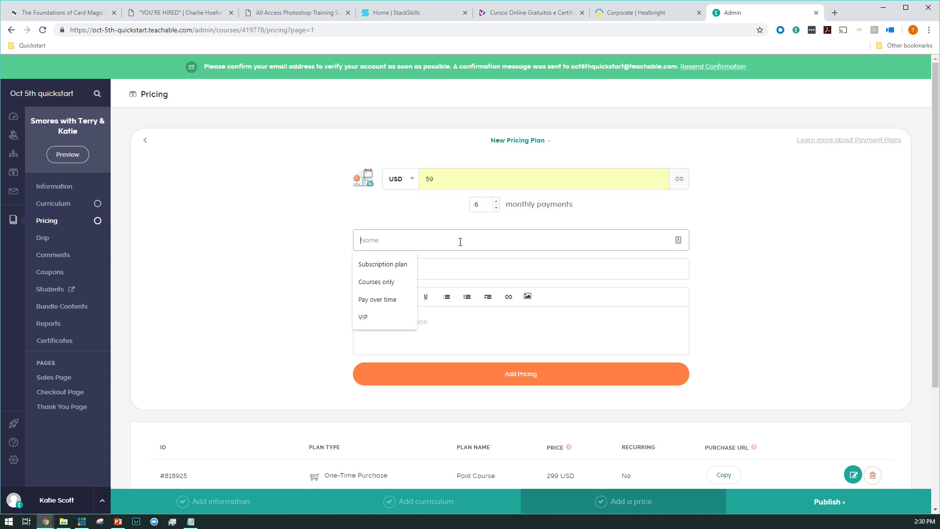
{"action": "key", "text": "Down"}
{"action": "key", "text": "Down"}
{"action": "key", "text": "Down"}
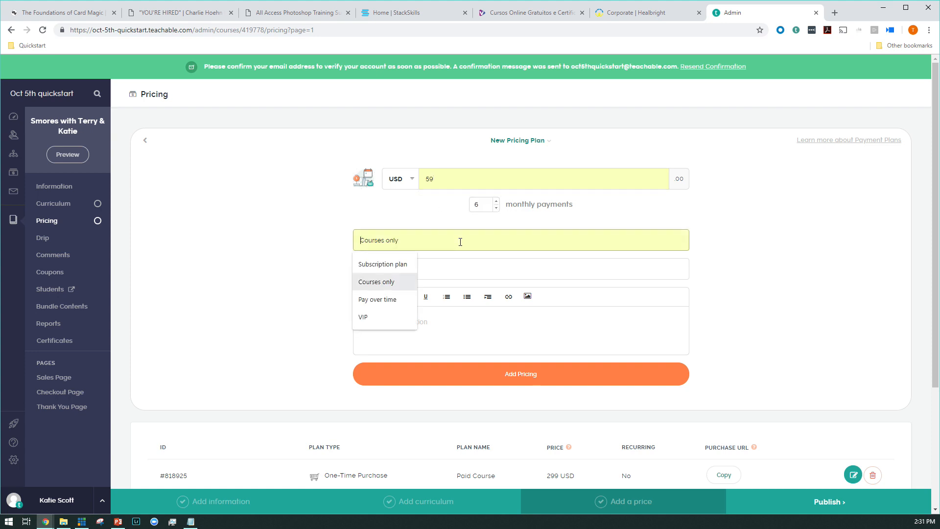
{"action": "key", "text": "Return"}
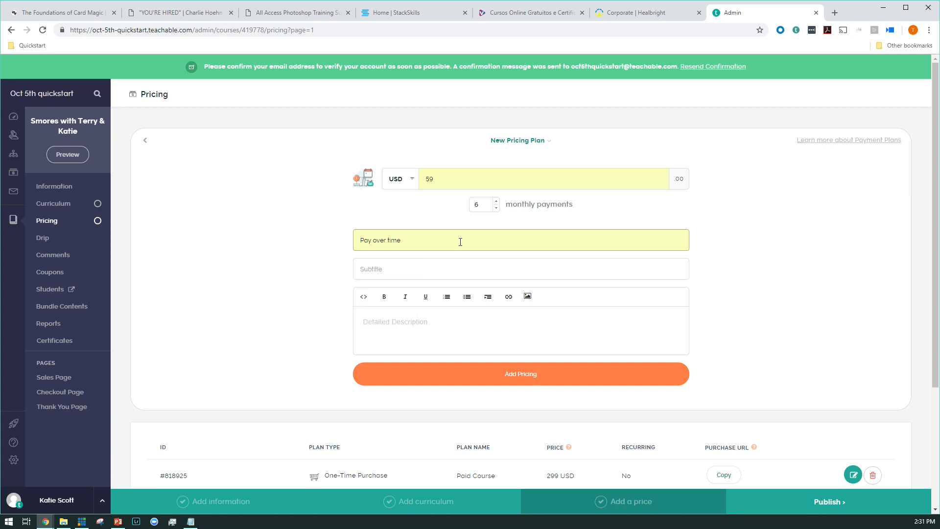
{"action": "left_click", "coordinate": [537, 384]}
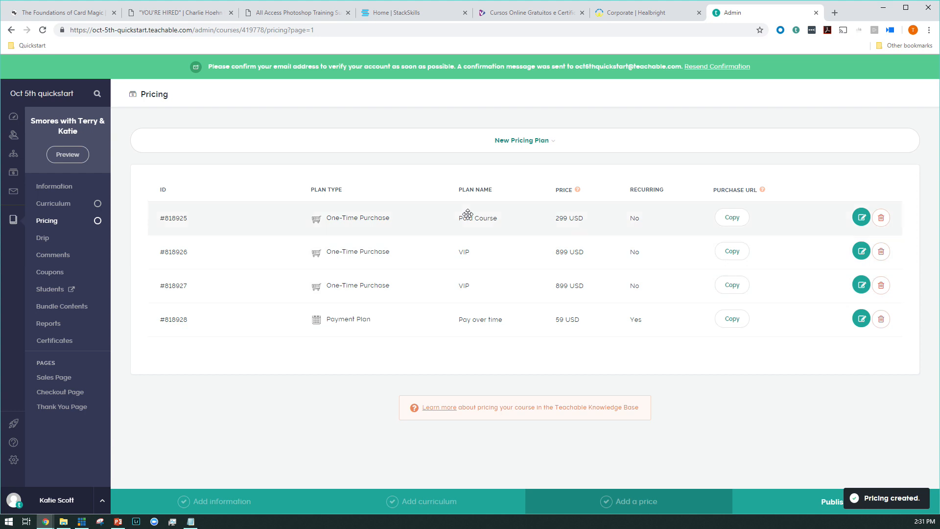
{"action": "left_click", "coordinate": [494, 147]}
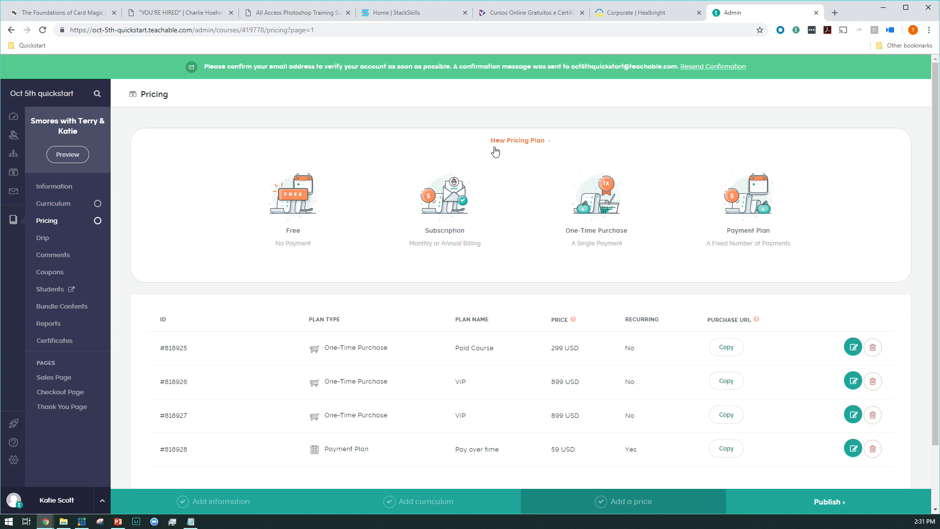
Step: Replace the featured background in the course information's branding with the preset image BG_beach.jpeg
{"action": "left_click", "coordinate": [55, 189]}
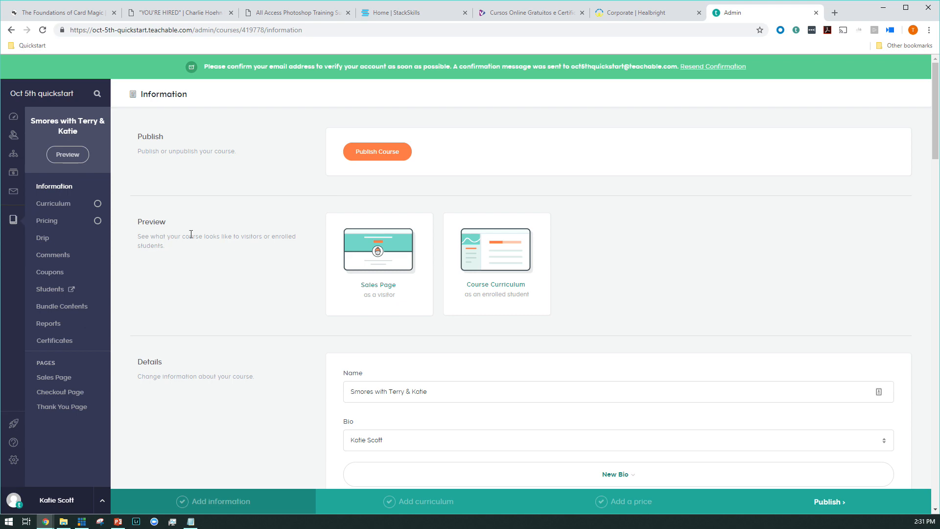
{"action": "scroll", "coordinate": [304, 276], "scroll_direction": "down", "scroll_amount": 11}
{"action": "scroll", "coordinate": [302, 277], "scroll_direction": "down", "scroll_amount": 9}
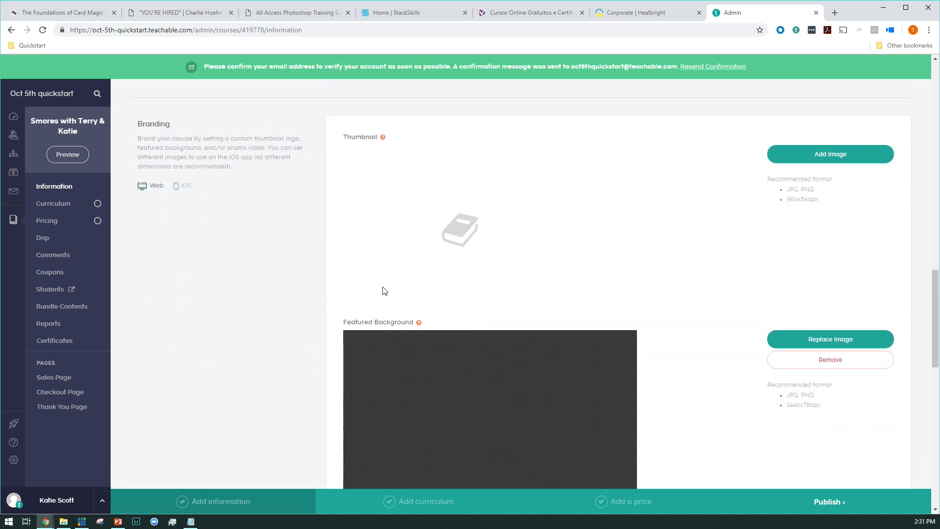
{"action": "scroll", "coordinate": [700, 239], "scroll_direction": "down", "scroll_amount": 3}
{"action": "scroll", "coordinate": [783, 206], "scroll_direction": "up", "scroll_amount": 3}
{"action": "scroll", "coordinate": [644, 292], "scroll_direction": "down", "scroll_amount": 2}
{"action": "left_click", "coordinate": [789, 242]}
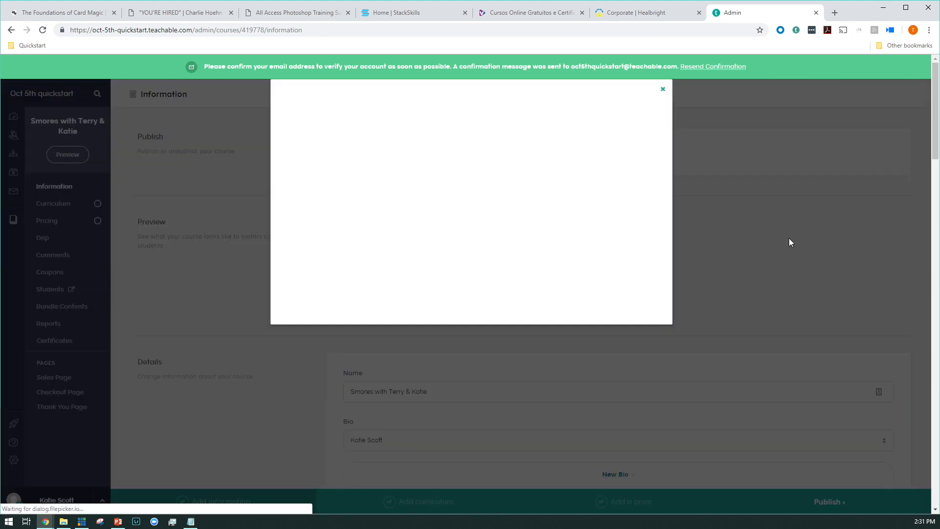
{"action": "left_click", "coordinate": [577, 247]}
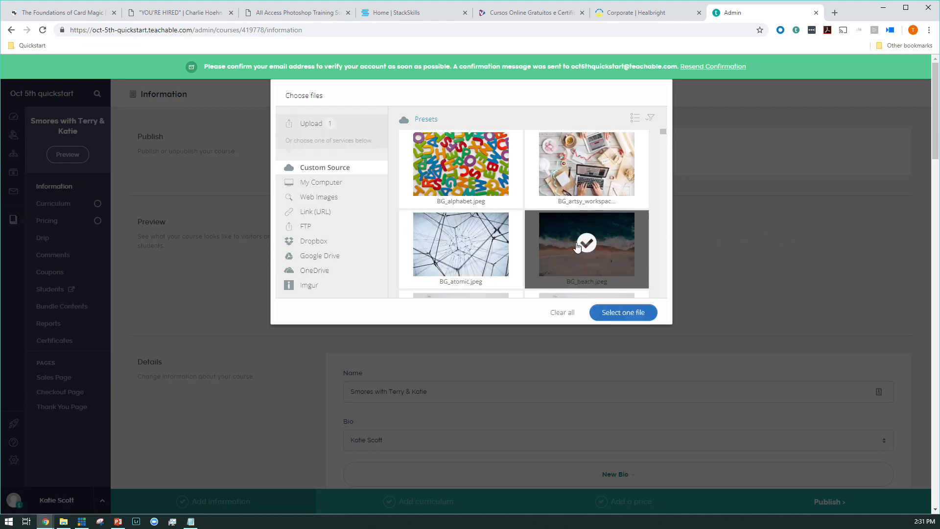
{"action": "left_click", "coordinate": [461, 245]}
{"action": "left_click", "coordinate": [624, 313]}
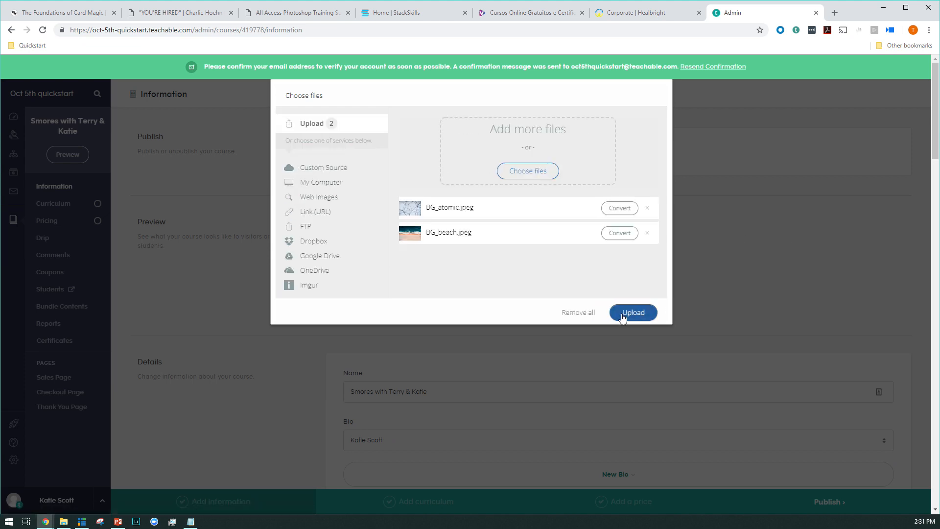
{"action": "left_click", "coordinate": [648, 208]}
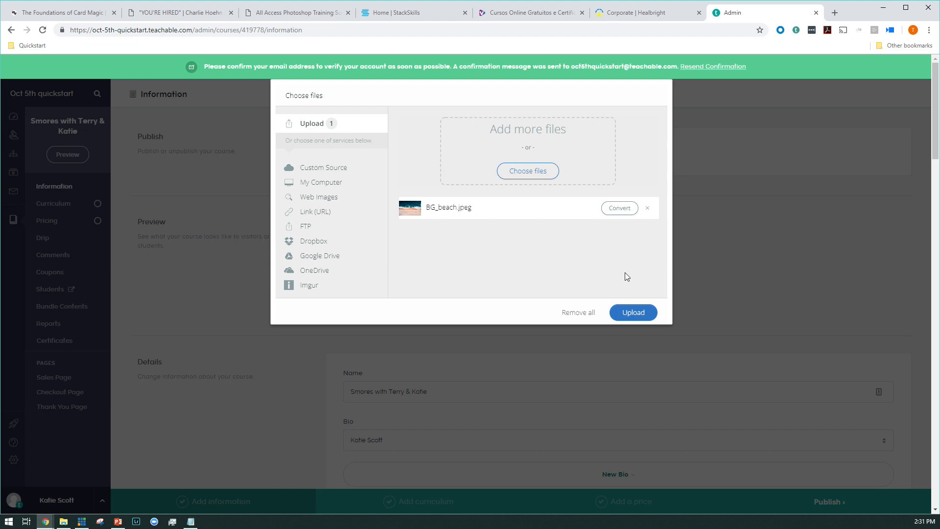
{"action": "left_click", "coordinate": [627, 313]}
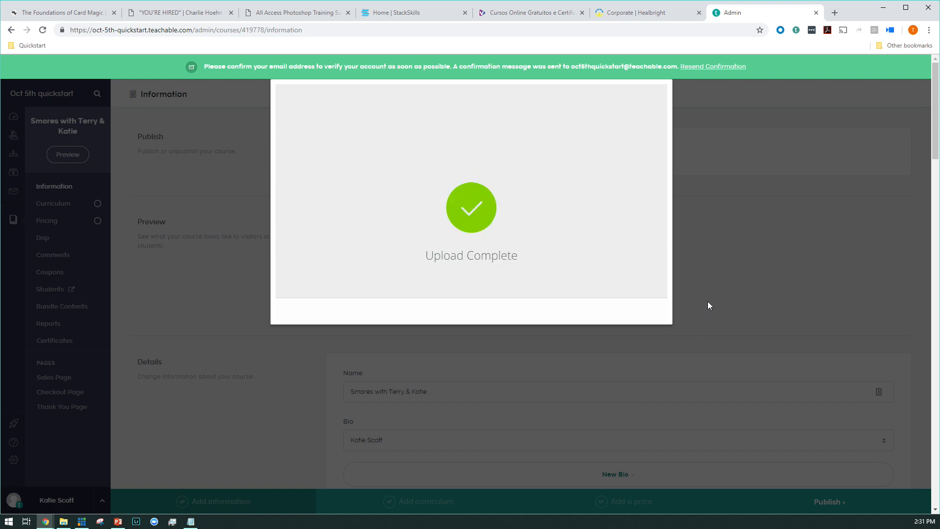
Step: Upload A Fantastic Lecture.mp4 from the computer as the course's promo video and review the information page
{"action": "scroll", "coordinate": [710, 305], "scroll_direction": "down", "scroll_amount": 15}
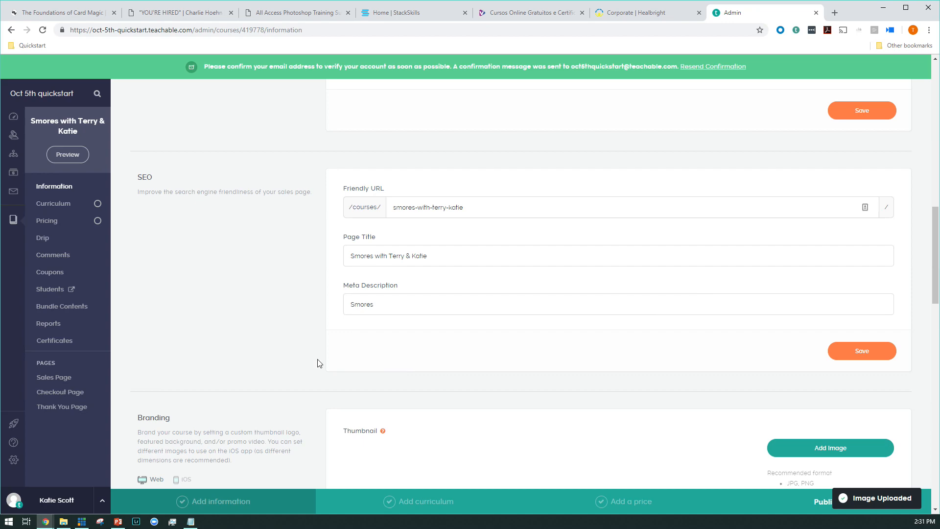
{"action": "scroll", "coordinate": [303, 338], "scroll_direction": "down", "scroll_amount": 10}
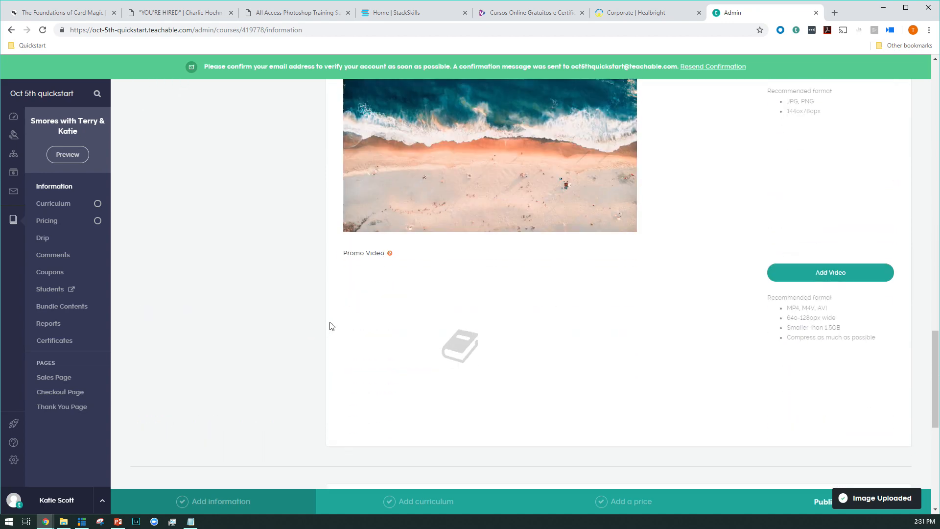
{"action": "left_click", "coordinate": [807, 269]}
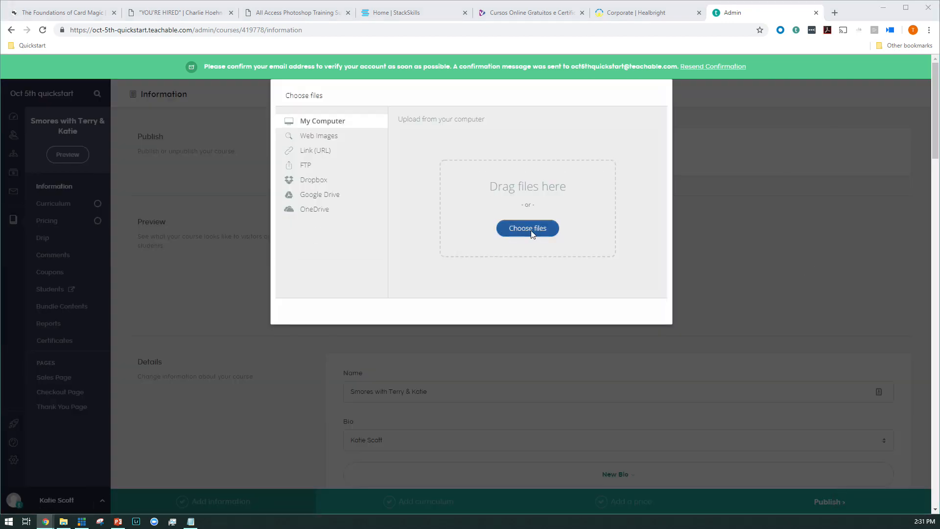
{"action": "left_click", "coordinate": [531, 229]}
{"action": "left_click", "coordinate": [101, 72]}
{"action": "left_click", "coordinate": [401, 248]}
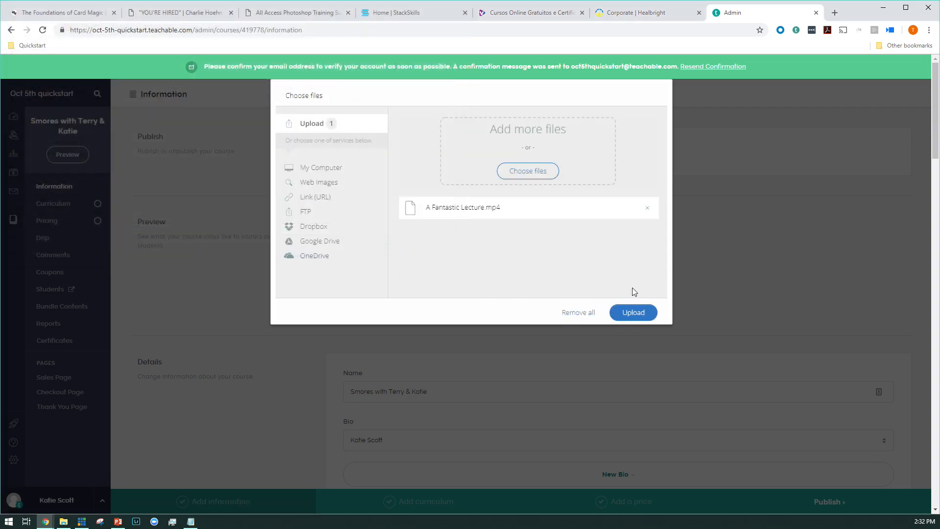
{"action": "left_click", "coordinate": [631, 316]}
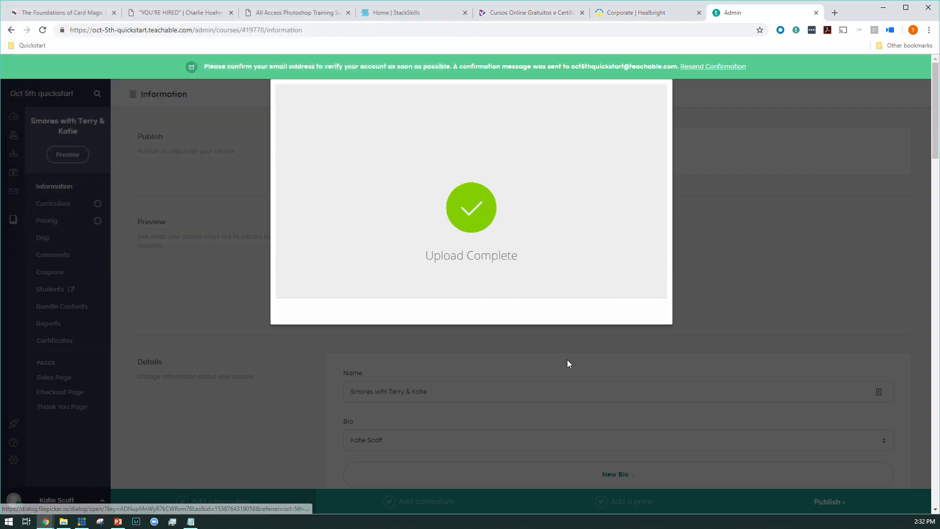
{"action": "scroll", "coordinate": [321, 352], "scroll_direction": "down", "scroll_amount": 15}
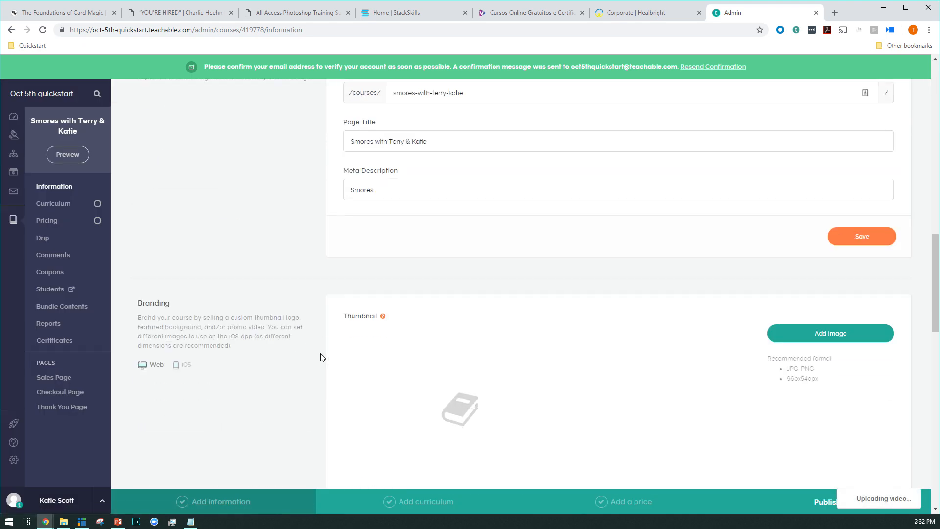
{"action": "scroll", "coordinate": [321, 356], "scroll_direction": "up", "scroll_amount": 2}
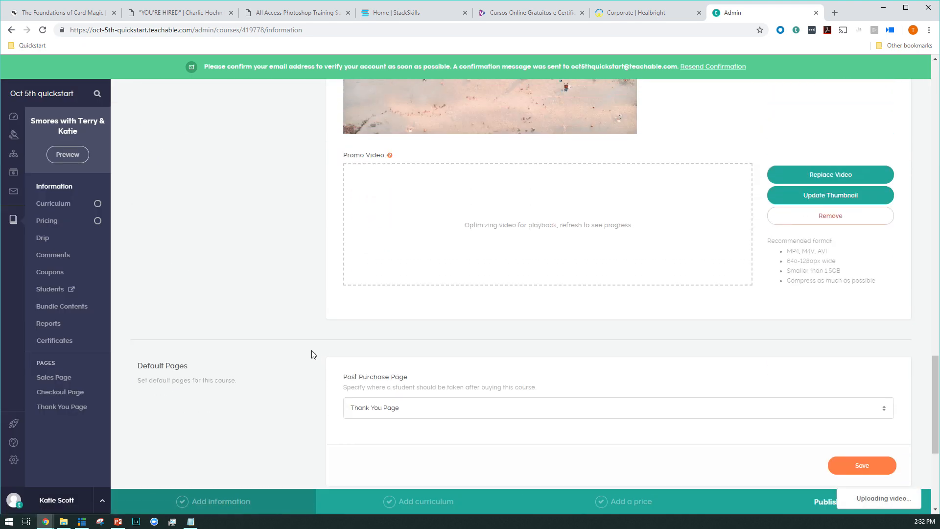
{"action": "scroll", "coordinate": [318, 362], "scroll_direction": "down", "scroll_amount": 5}
{"action": "scroll", "coordinate": [353, 407], "scroll_direction": "up", "scroll_amount": 16}
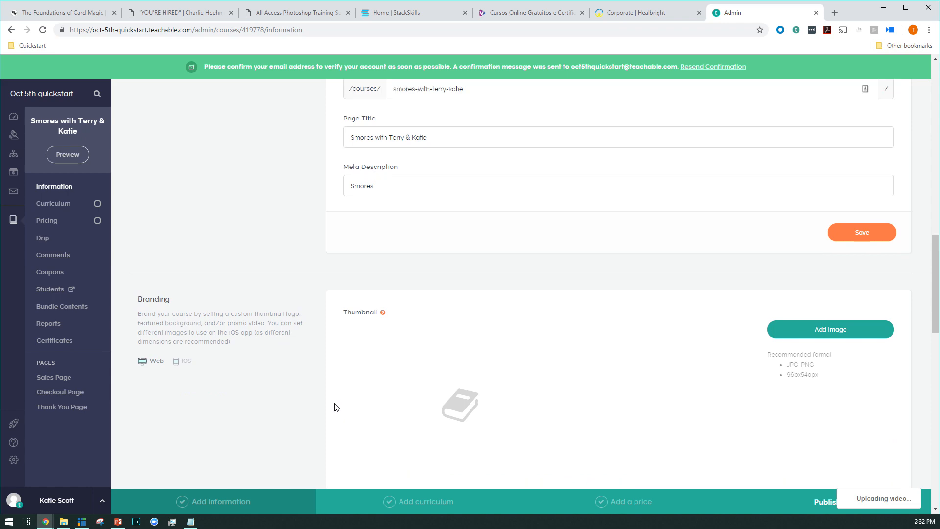
{"action": "scroll", "coordinate": [337, 408], "scroll_direction": "up", "scroll_amount": 20}
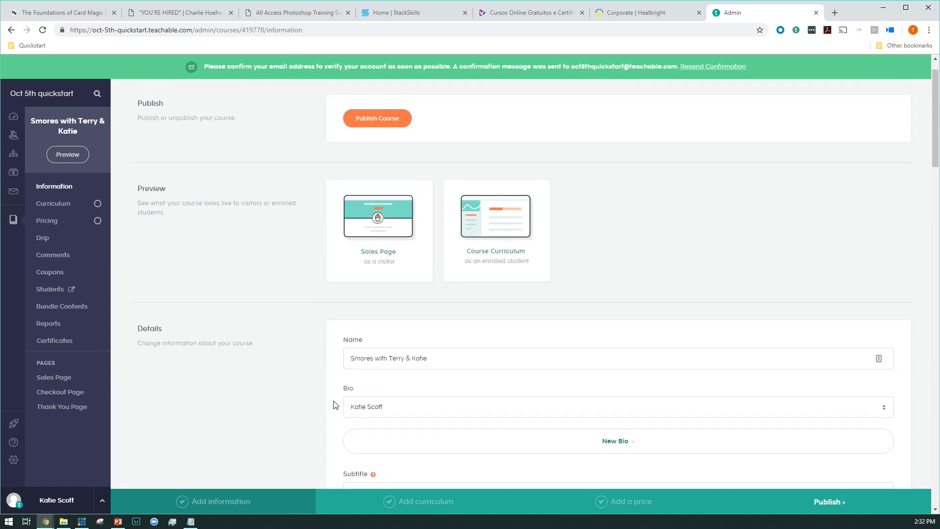
Step: Publish the course from its information page and confirm the publication
{"action": "scroll", "coordinate": [336, 404], "scroll_direction": "up", "scroll_amount": 1}
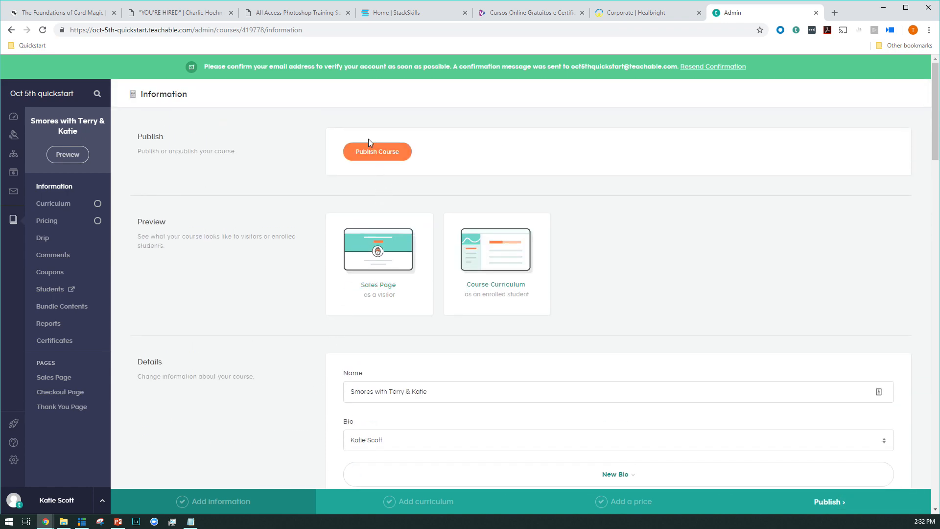
{"action": "left_click", "coordinate": [371, 153]}
{"action": "left_click", "coordinate": [418, 309]}
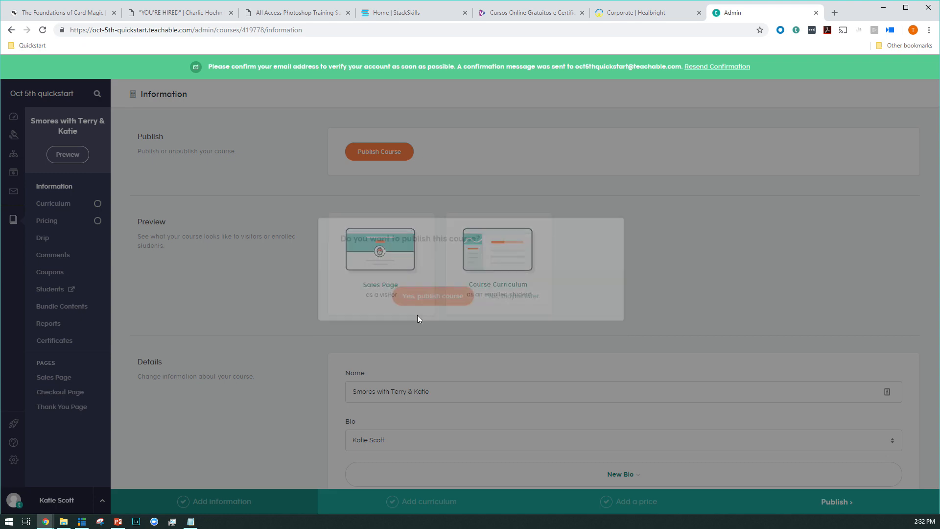
{"action": "scroll", "coordinate": [253, 363], "scroll_direction": "down", "scroll_amount": 6}
{"action": "scroll", "coordinate": [255, 358], "scroll_direction": "down", "scroll_amount": 10}
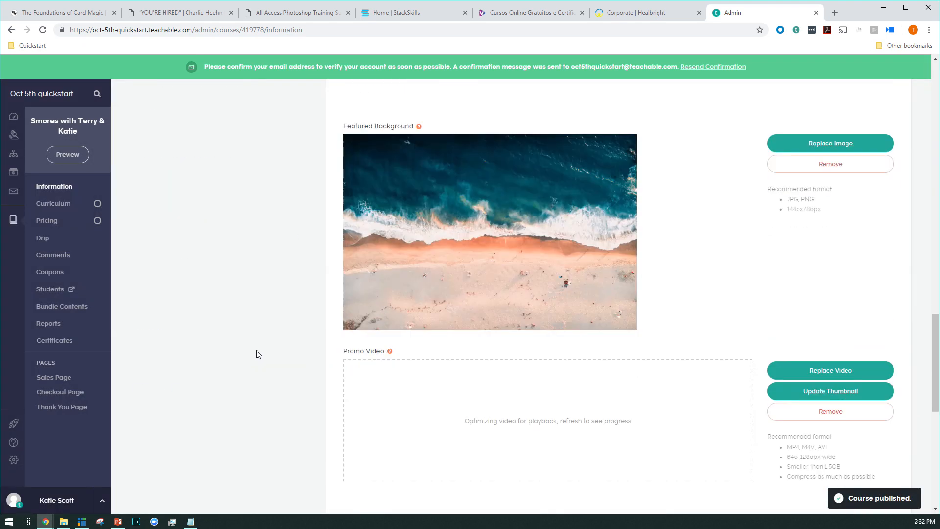
{"action": "scroll", "coordinate": [258, 353], "scroll_direction": "up", "scroll_amount": 12}
{"action": "scroll", "coordinate": [261, 363], "scroll_direction": "up", "scroll_amount": 5}
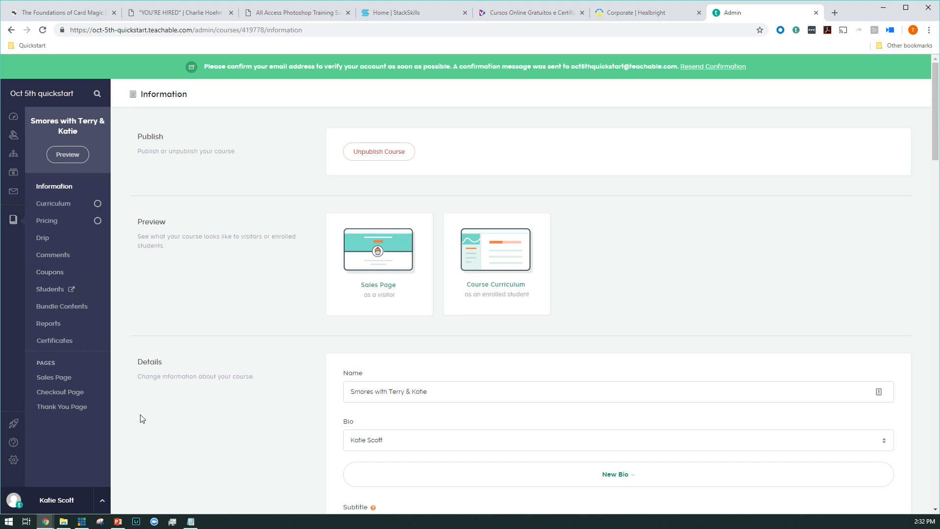
Step: Replace the sales page's hero header background with the preset image BG_canyon.jpeg and darken it with the overlay to about one third
{"action": "left_click", "coordinate": [61, 379]}
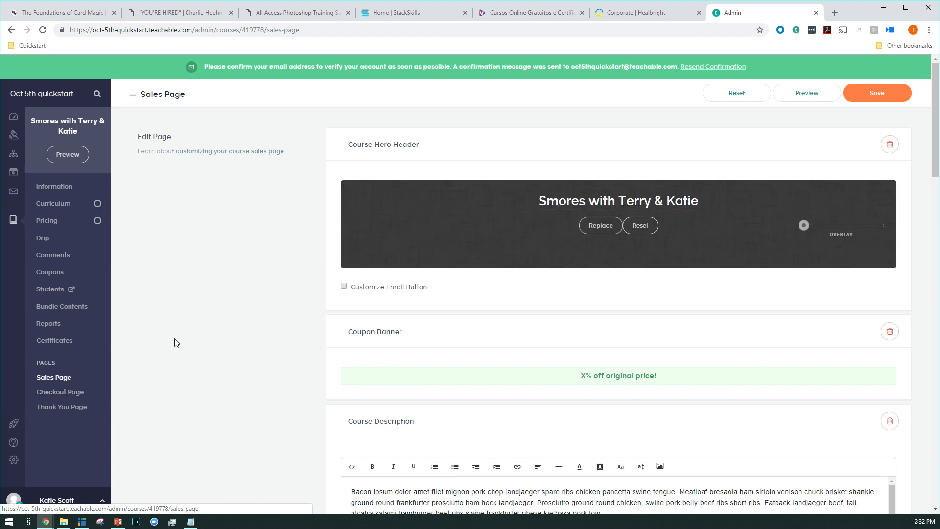
{"action": "left_click", "coordinate": [587, 226]}
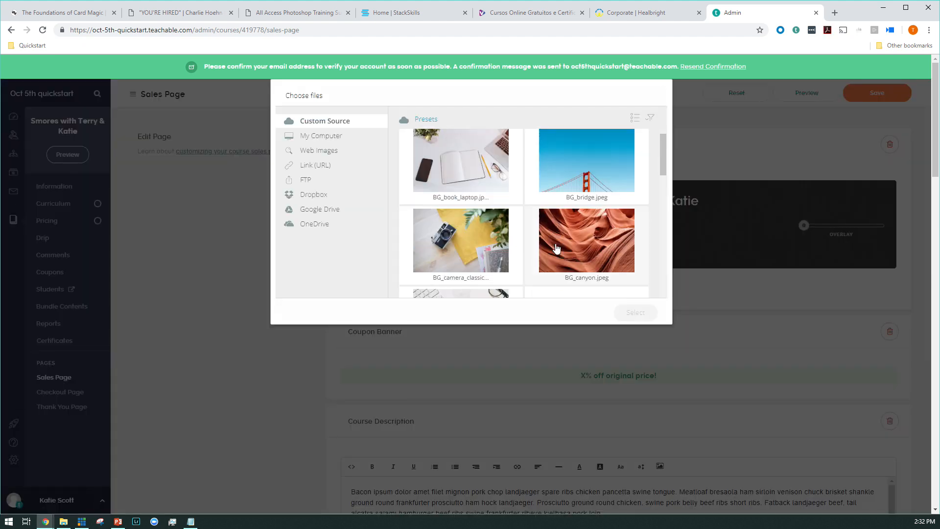
{"action": "left_click", "coordinate": [558, 246]}
{"action": "left_click", "coordinate": [630, 316]}
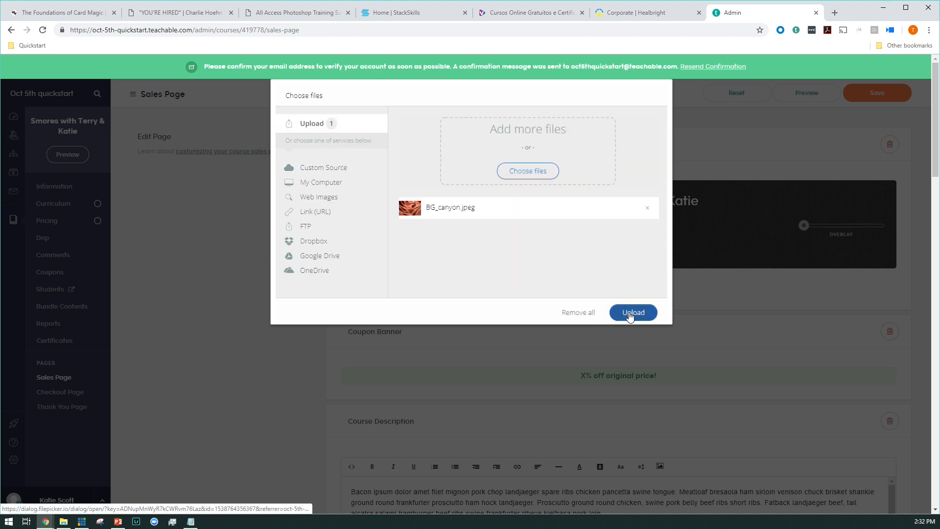
{"action": "left_click", "coordinate": [651, 314]}
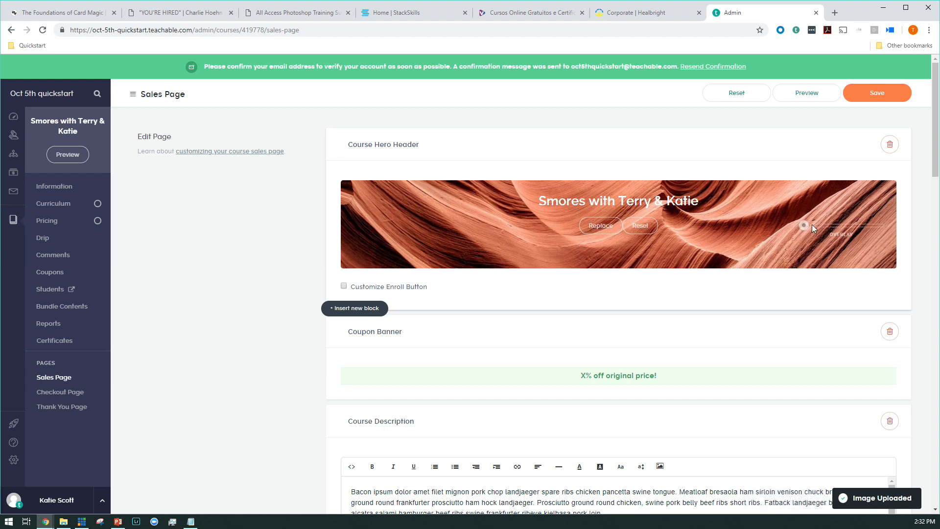
{"action": "left_click_drag", "start_coordinate": [806, 227], "coordinate": [834, 227]}
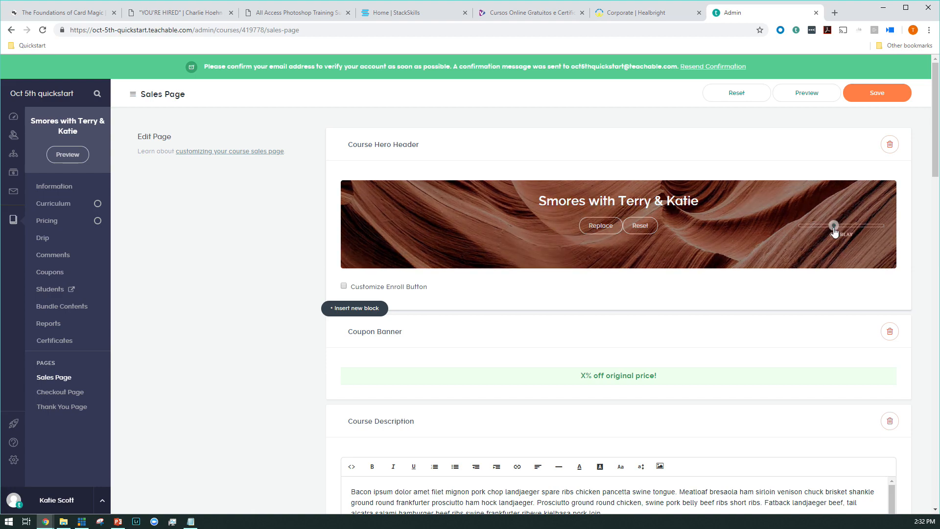
Step: Move the Author Bio block above the Course Description block on the sales page
{"action": "scroll", "coordinate": [289, 344], "scroll_direction": "down", "scroll_amount": 6}
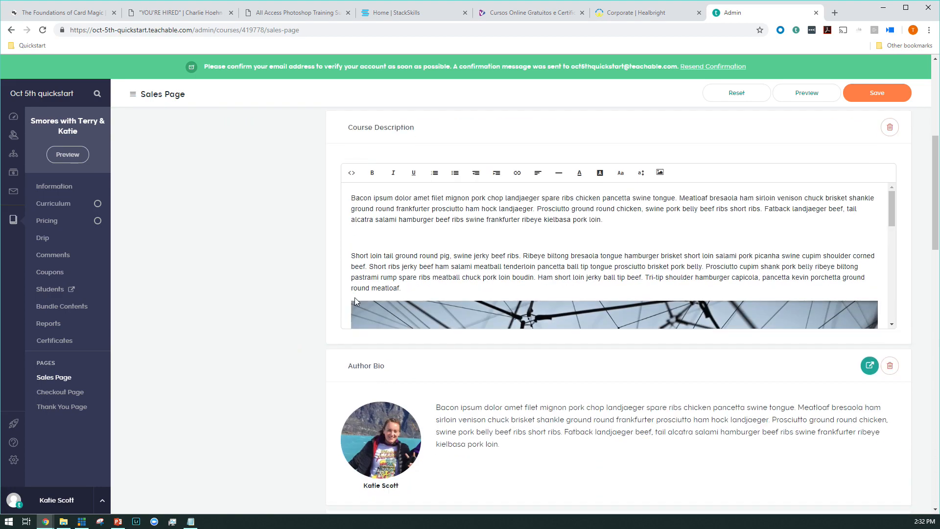
{"action": "scroll", "coordinate": [313, 416], "scroll_direction": "up", "scroll_amount": 3}
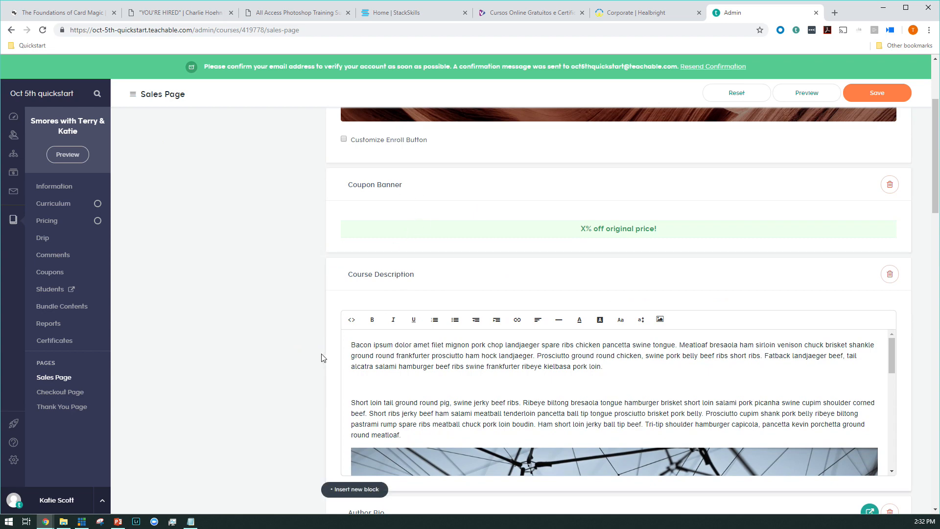
{"action": "scroll", "coordinate": [313, 354], "scroll_direction": "up", "scroll_amount": 3}
{"action": "scroll", "coordinate": [311, 354], "scroll_direction": "down", "scroll_amount": 8}
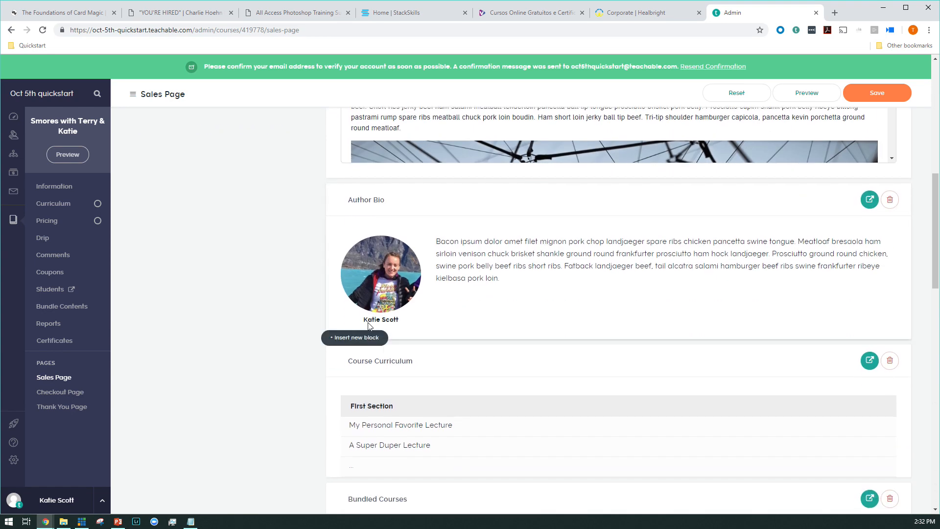
{"action": "left_click_drag", "start_coordinate": [420, 428], "coordinate": [300, 356]}
{"action": "left_click_drag", "start_coordinate": [466, 500], "coordinate": [414, 167]}
Step: Insert a Testimonial block between the Author Bio and Course Description blocks
{"action": "left_click", "coordinate": [356, 268]}
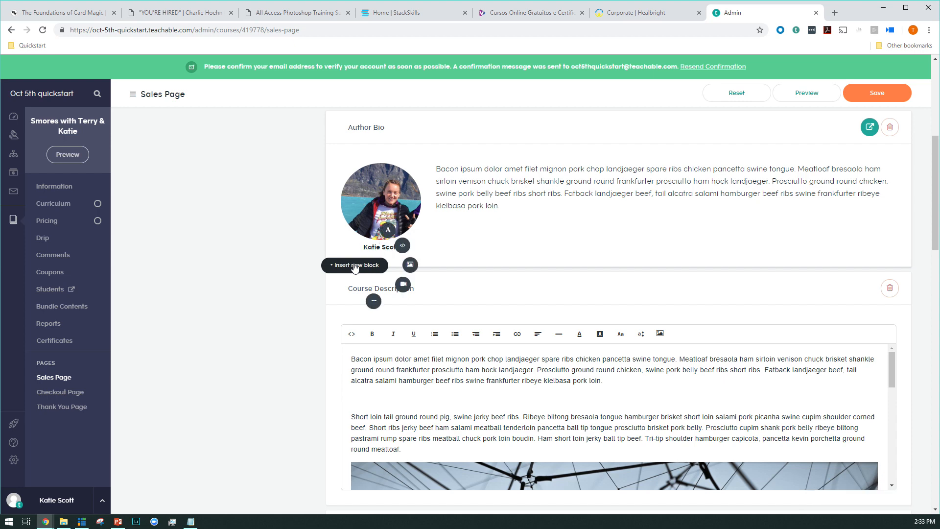
{"action": "left_click", "coordinate": [375, 303]}
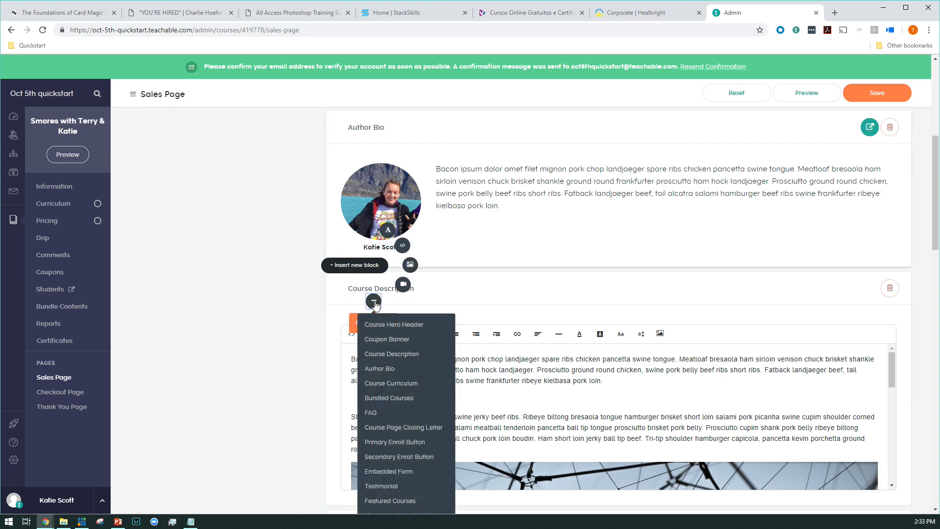
{"action": "scroll", "coordinate": [387, 406], "scroll_direction": "down", "scroll_amount": 1}
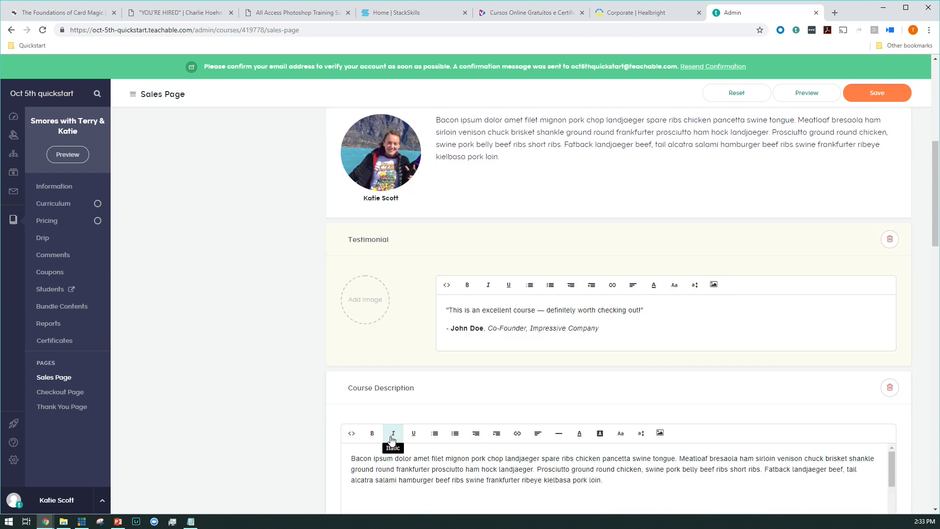
Step: Upload the reviewer's portrait photo from the computer's Quickstart folder as the testimonial's image
{"action": "left_click", "coordinate": [377, 299]}
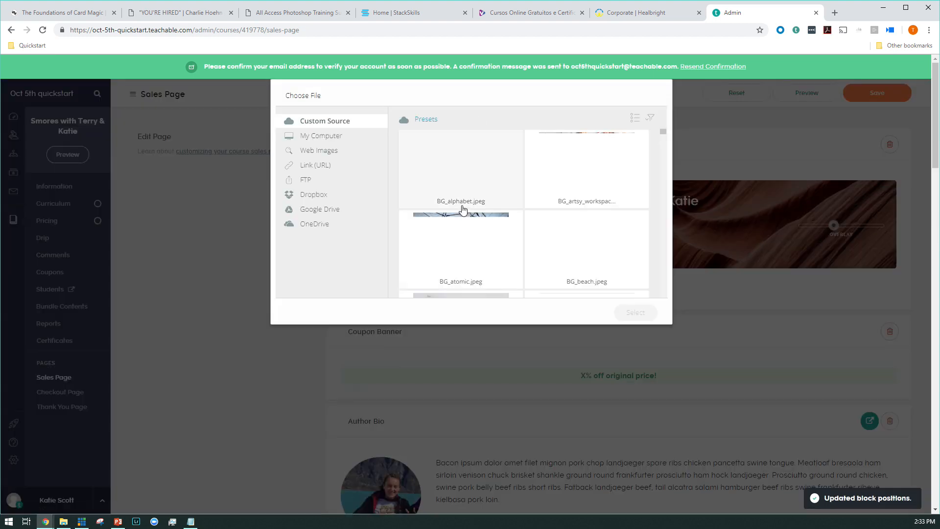
{"action": "left_click", "coordinate": [327, 137]}
{"action": "left_click", "coordinate": [519, 241]}
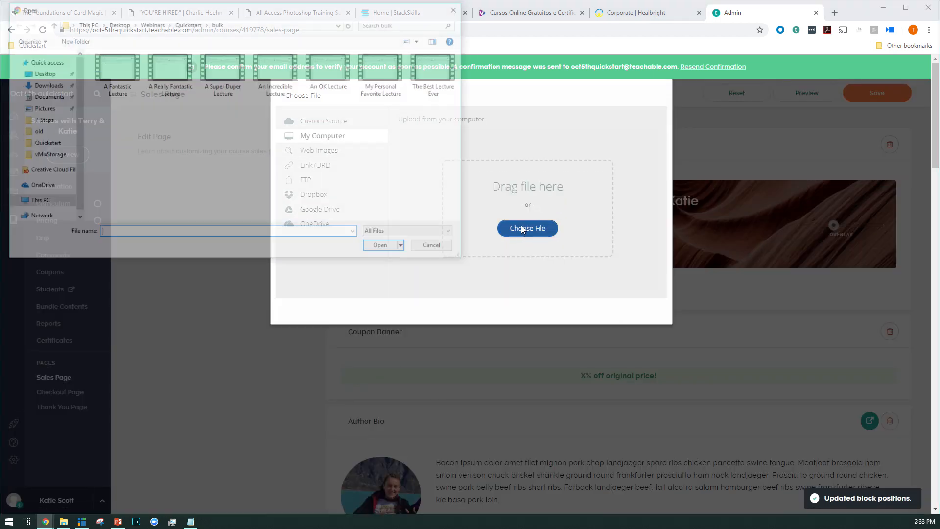
{"action": "left_click", "coordinate": [43, 143]}
{"action": "double_click", "coordinate": [315, 79]}
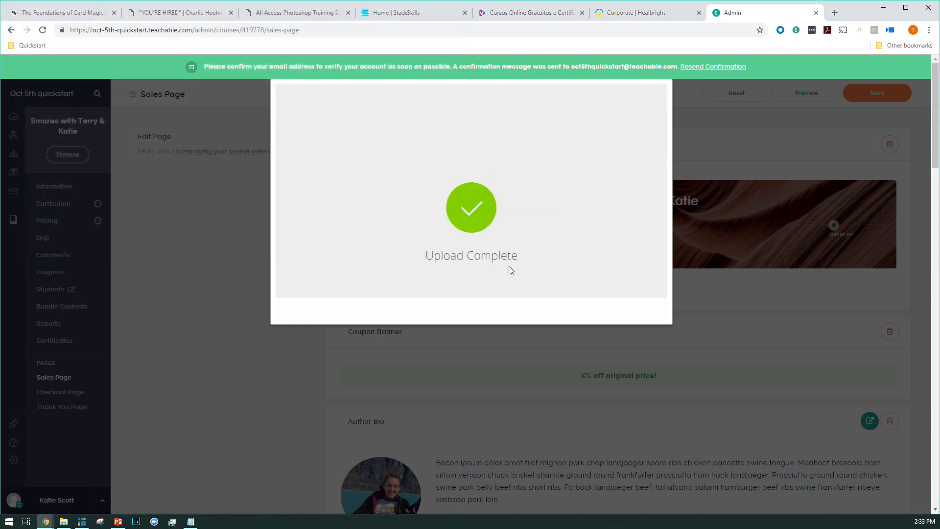
Step: Replace the testimonial's placeholder author with the reviewer's first name and last initial, and set the job title to CEO of Teachable
{"action": "scroll", "coordinate": [534, 367], "scroll_direction": "down", "scroll_amount": 7}
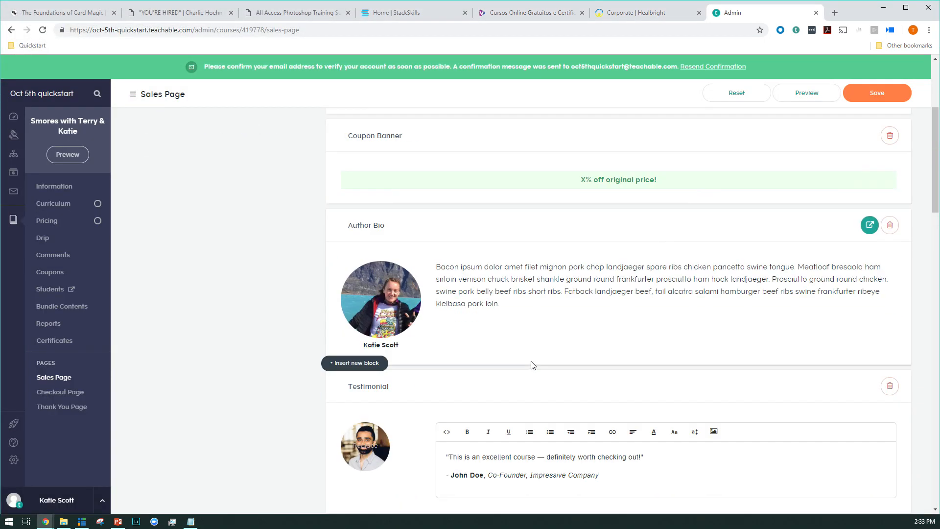
{"action": "left_click_drag", "start_coordinate": [451, 327], "coordinate": [482, 328]}
{"action": "type", "text": "Ankur"}
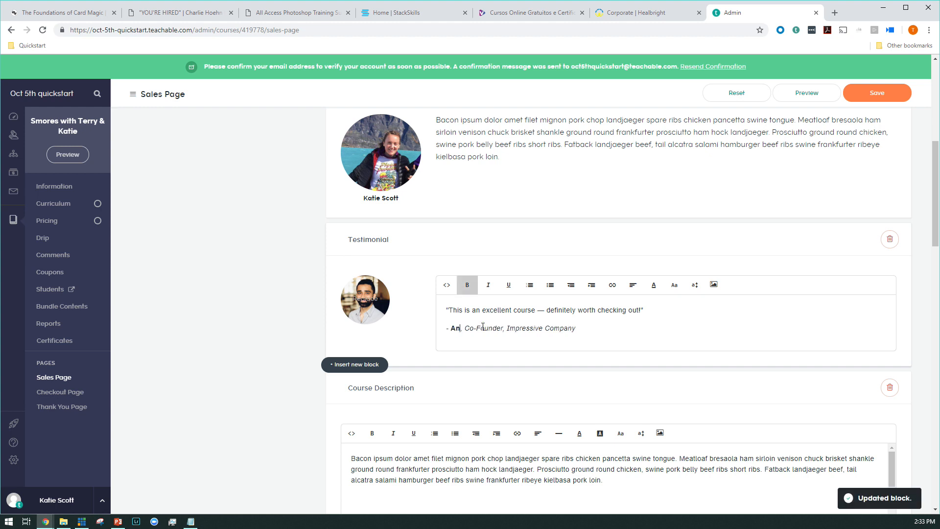
{"action": "type", "text": " Pa"}
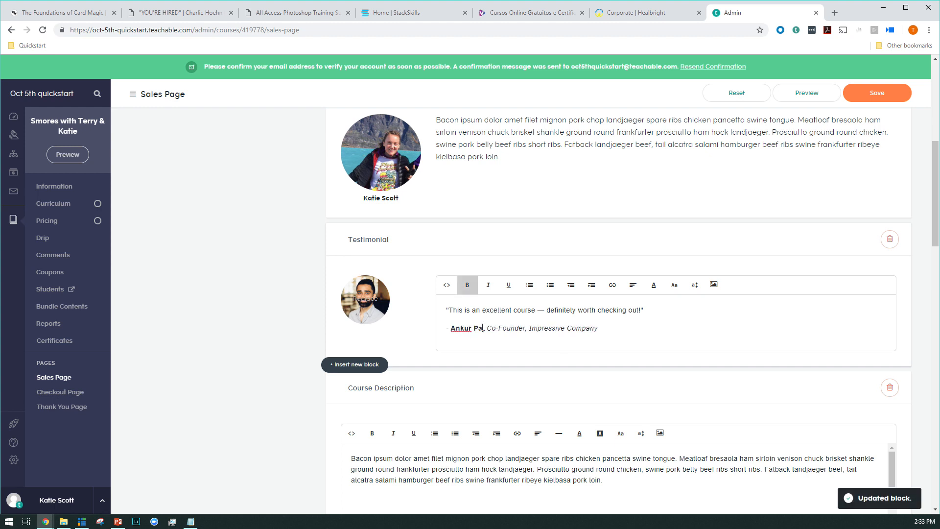
{"action": "type", "text": "gpal"}
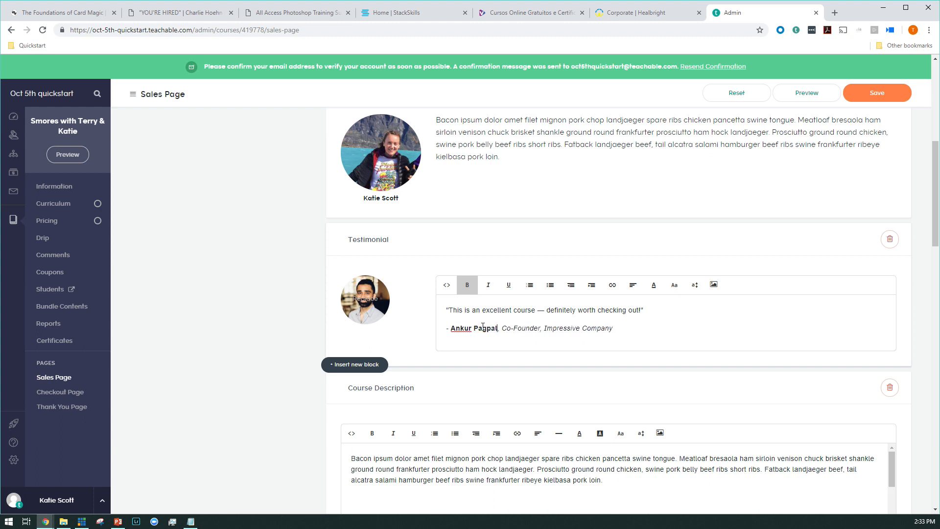
{"action": "key", "text": "BackSpace"}
{"action": "key", "text": "BackSpace"}
{"action": "key", "text": "BackSpace"}
{"action": "key", "text": "BackSpace"}
{"action": "key", "text": "BackSpace"}
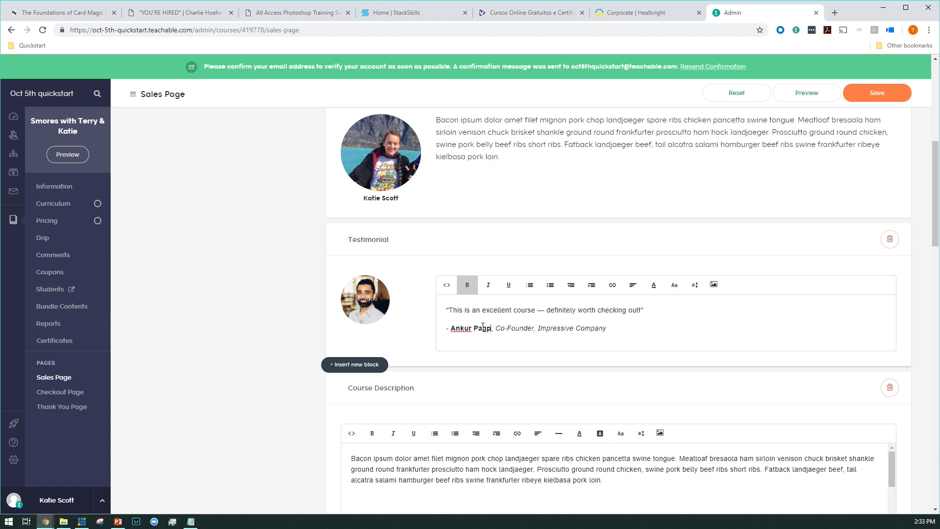
{"action": "type", "text": "al"}
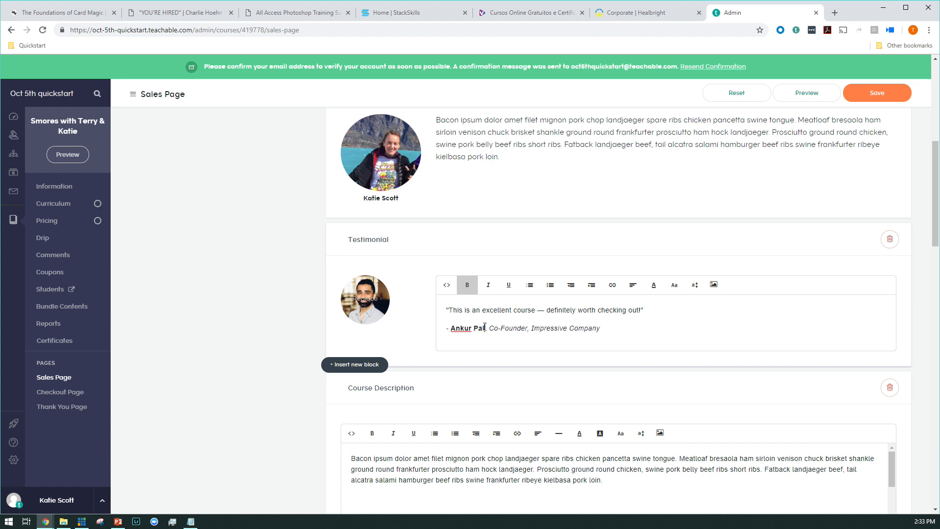
{"action": "key", "text": "BackSpace"}
{"action": "key", "text": "BackSpace"}
{"action": "key", "text": "BackSpace"}
{"action": "type", "text": "Pal"}
{"action": "key", "text": "BackSpace"}
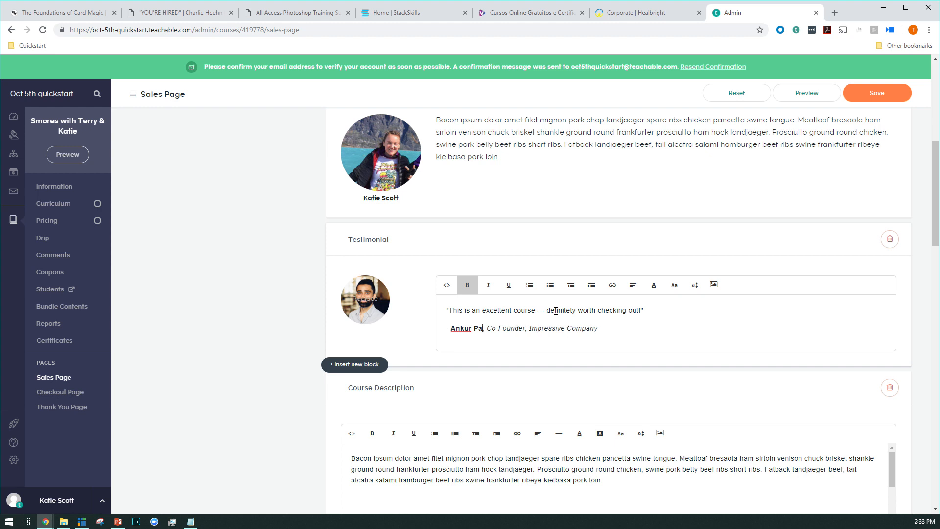
{"action": "key", "text": "BackSpace"}
{"action": "left_click_drag", "start_coordinate": [489, 328], "coordinate": [607, 326]}
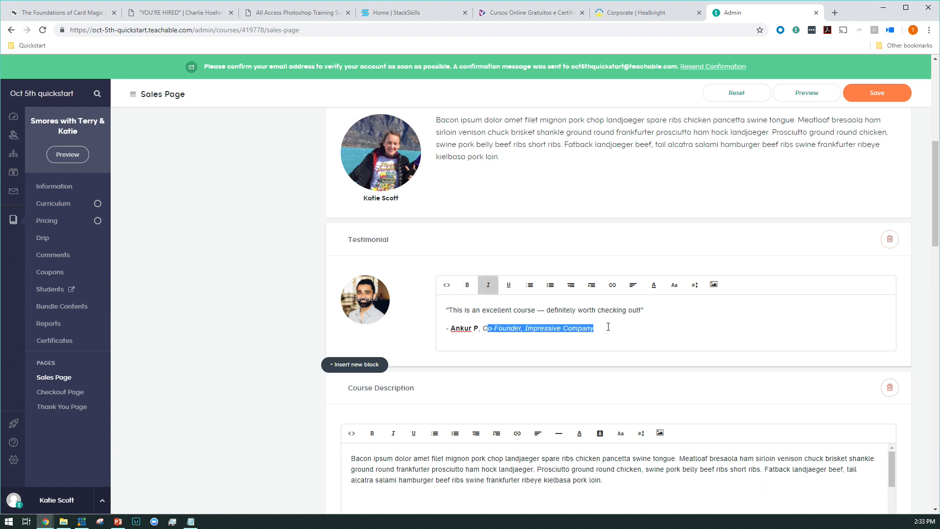
{"action": "type", "text": "EO of Teachable"}
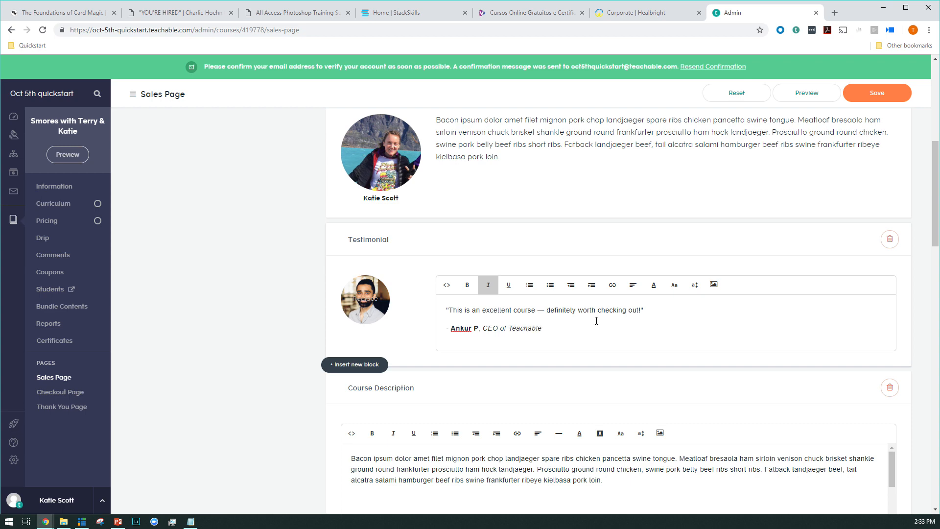
Step: Review the sales page's remaining blocks, from the testimonial through the FAQ and closing letter to the page settings
{"action": "scroll", "coordinate": [309, 232], "scroll_direction": "down", "scroll_amount": 2}
{"action": "scroll", "coordinate": [309, 232], "scroll_direction": "up", "scroll_amount": 6}
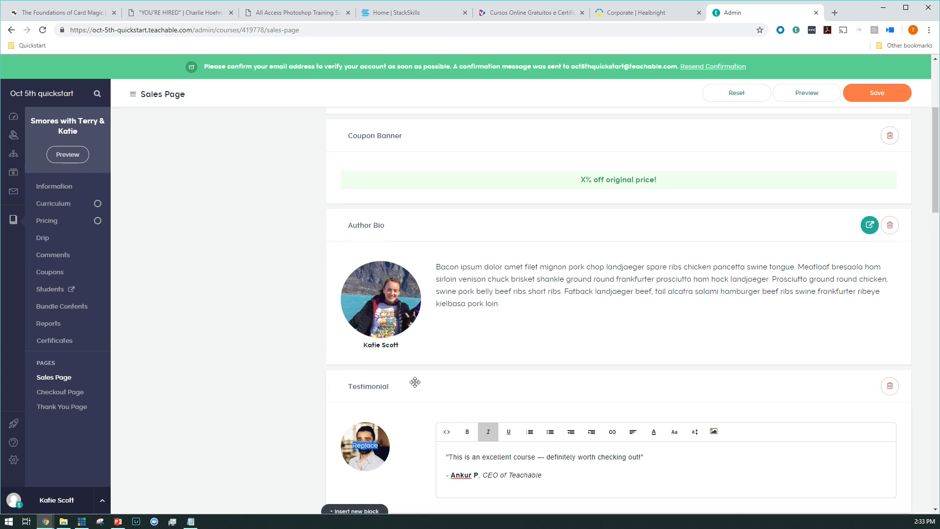
{"action": "scroll", "coordinate": [324, 284], "scroll_direction": "down", "scroll_amount": 15}
{"action": "scroll", "coordinate": [335, 282], "scroll_direction": "down", "scroll_amount": 1}
{"action": "scroll", "coordinate": [335, 271], "scroll_direction": "down", "scroll_amount": 10}
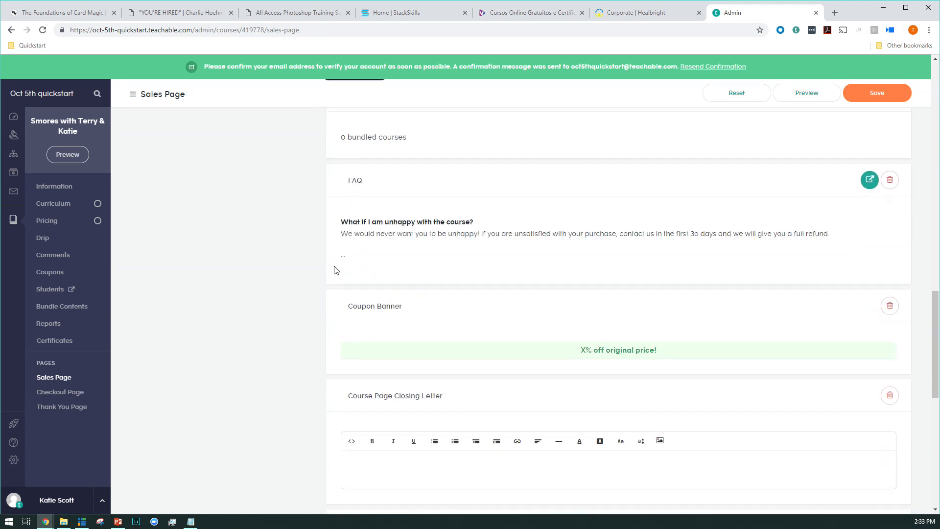
{"action": "scroll", "coordinate": [335, 270], "scroll_direction": "down", "scroll_amount": 3}
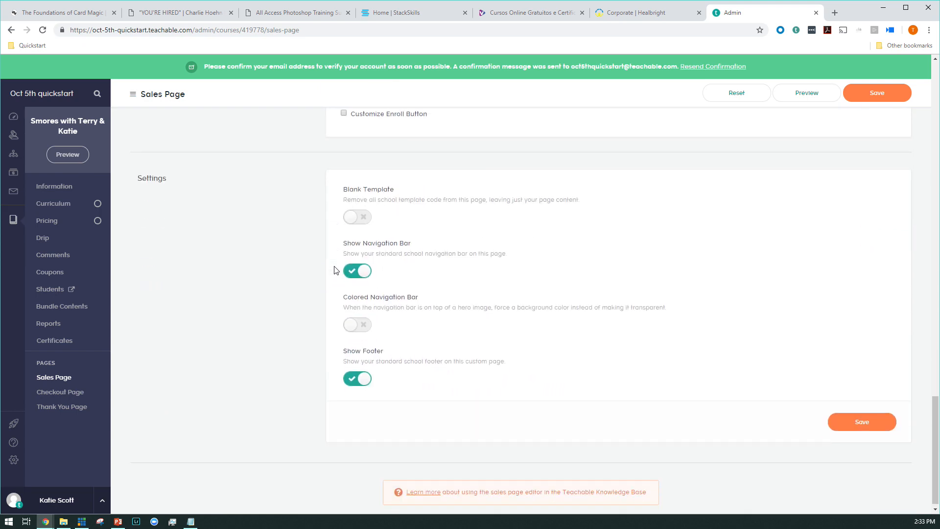
{"action": "scroll", "coordinate": [335, 270], "scroll_direction": "up", "scroll_amount": 10}
{"action": "scroll", "coordinate": [335, 269], "scroll_direction": "up", "scroll_amount": 10}
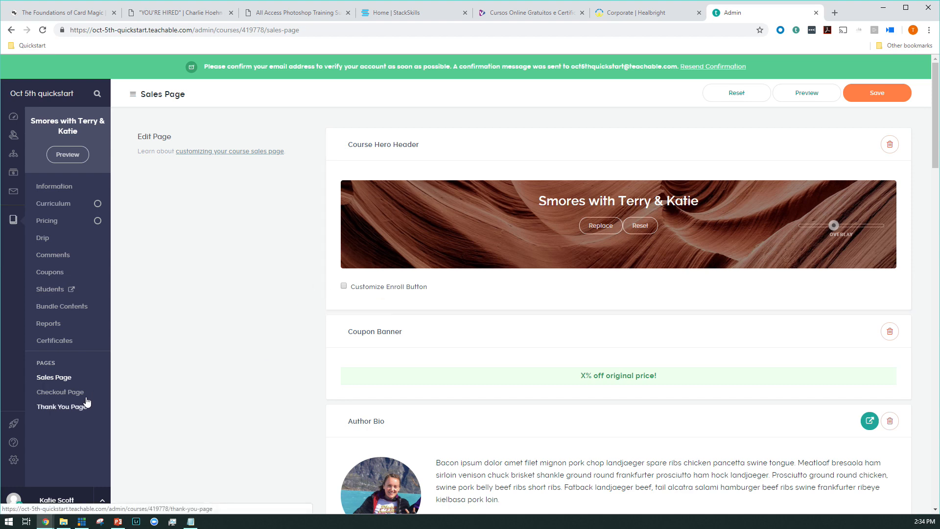
Step: Open the course's checkout page and examine its testimonials and bullet points sections alongside the example
{"action": "left_click", "coordinate": [71, 393]}
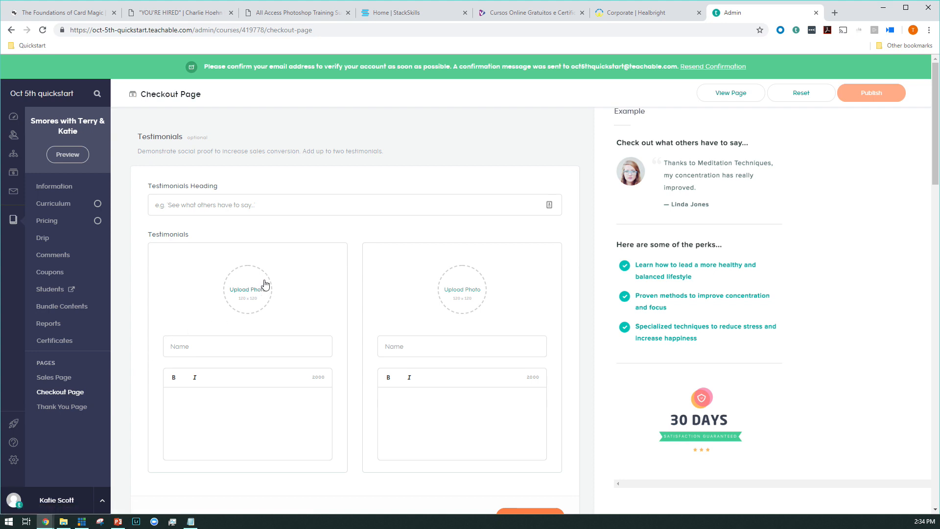
{"action": "scroll", "coordinate": [264, 284], "scroll_direction": "down", "scroll_amount": 5}
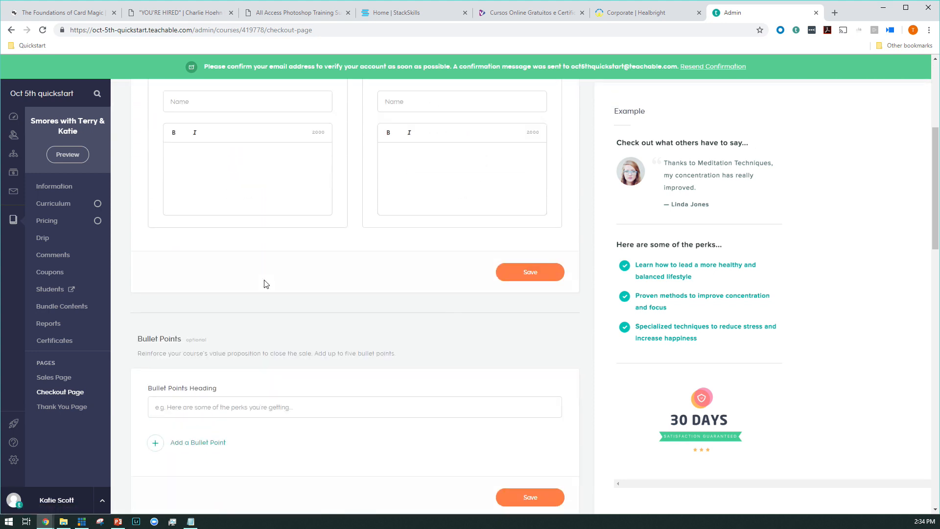
{"action": "scroll", "coordinate": [265, 284], "scroll_direction": "down", "scroll_amount": 15}
{"action": "scroll", "coordinate": [267, 283], "scroll_direction": "up", "scroll_amount": 12}
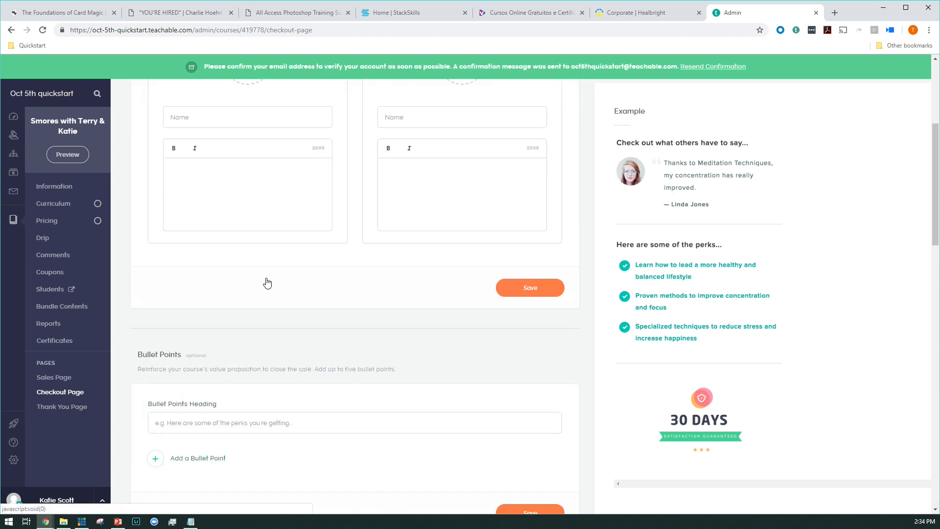
{"action": "scroll", "coordinate": [266, 283], "scroll_direction": "up", "scroll_amount": 5}
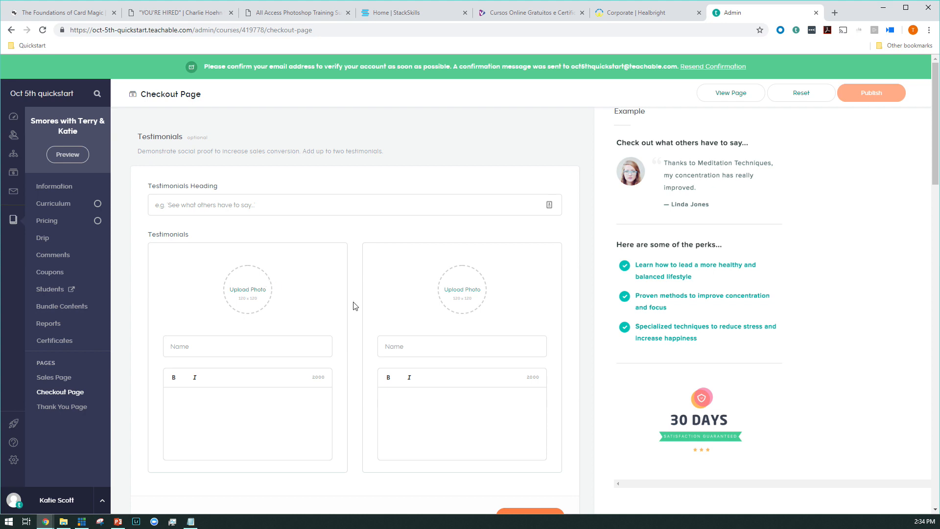
{"action": "scroll", "coordinate": [355, 306], "scroll_direction": "down", "scroll_amount": 13}
{"action": "scroll", "coordinate": [355, 306], "scroll_direction": "up", "scroll_amount": 10}
{"action": "scroll", "coordinate": [482, 351], "scroll_direction": "down", "scroll_amount": 2}
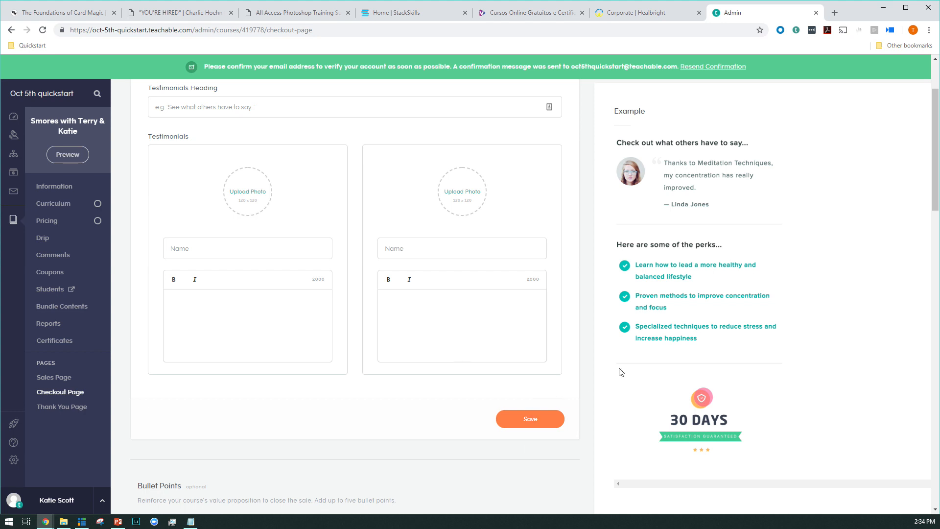
{"action": "scroll", "coordinate": [621, 373], "scroll_direction": "down", "scroll_amount": 3}
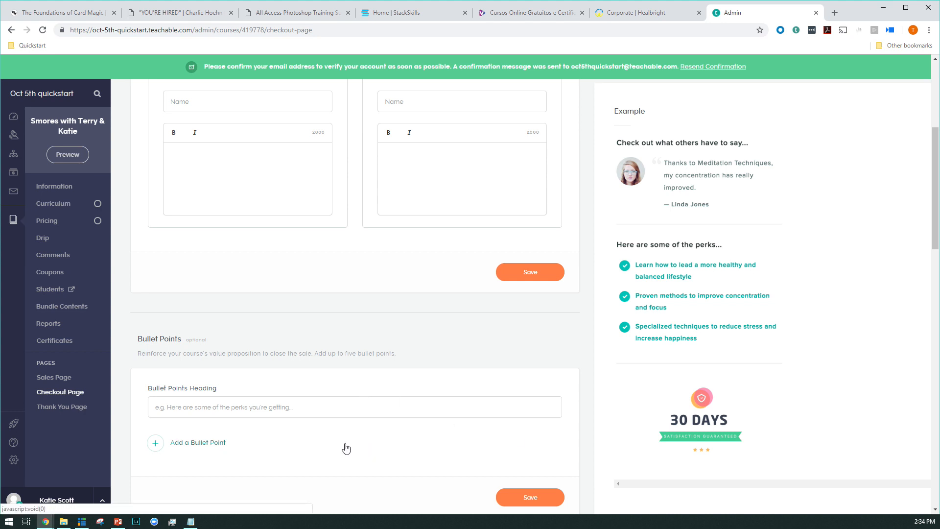
Step: Open the course's thank you page and review its blocks, suggested blocks and settings
{"action": "left_click", "coordinate": [70, 408]}
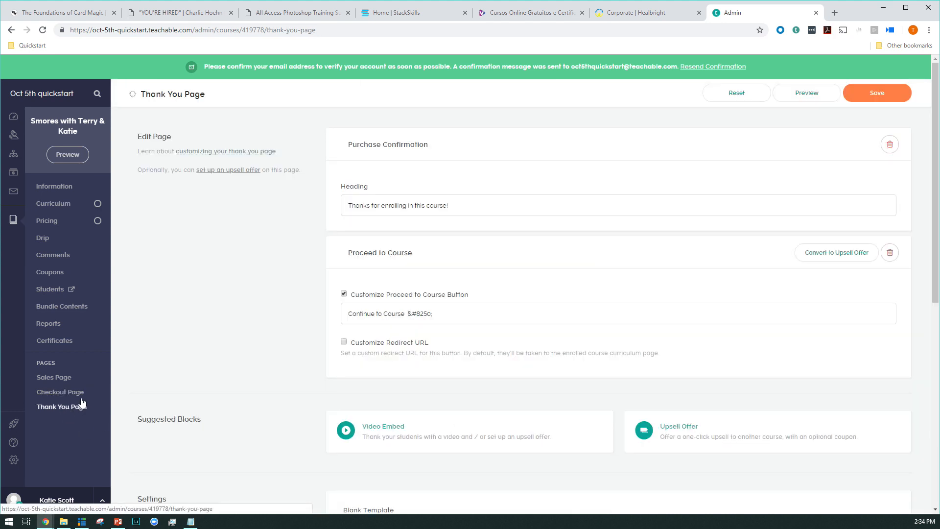
{"action": "scroll", "coordinate": [191, 353], "scroll_direction": "down", "scroll_amount": 8}
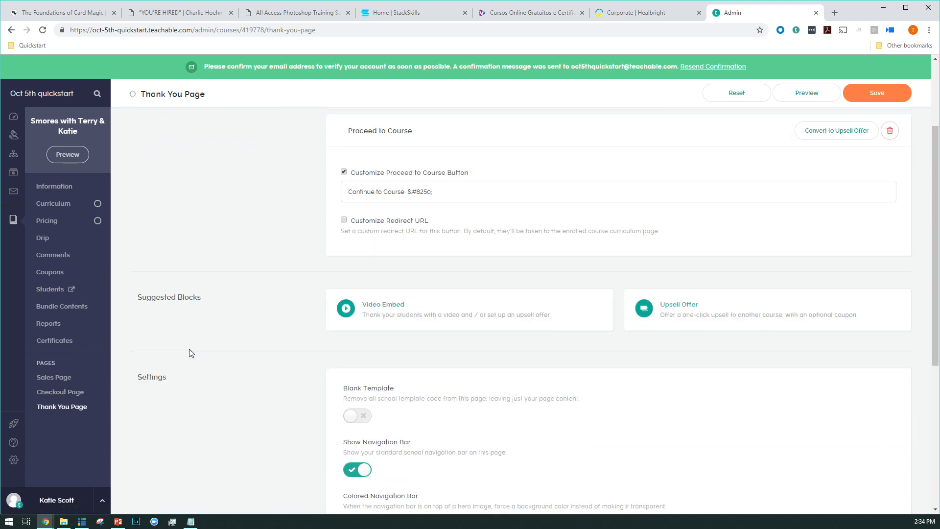
{"action": "scroll", "coordinate": [196, 343], "scroll_direction": "up", "scroll_amount": 8}
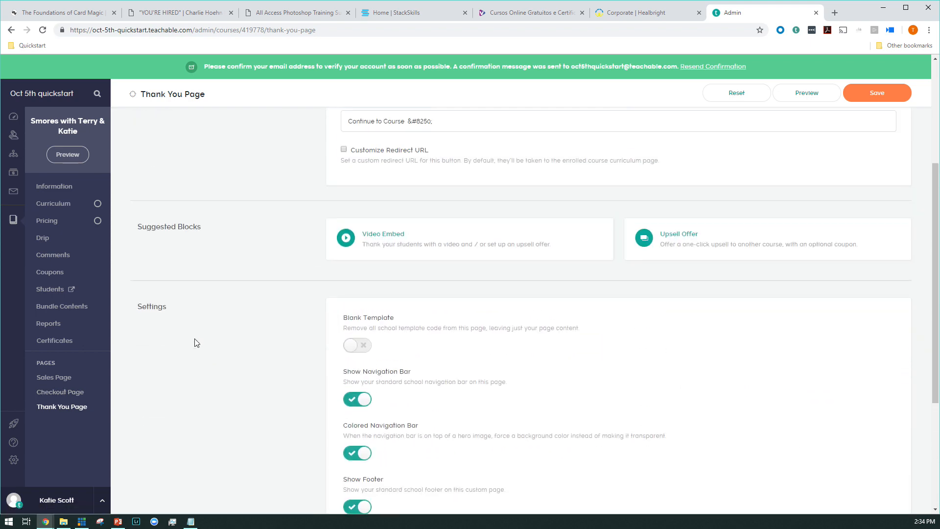
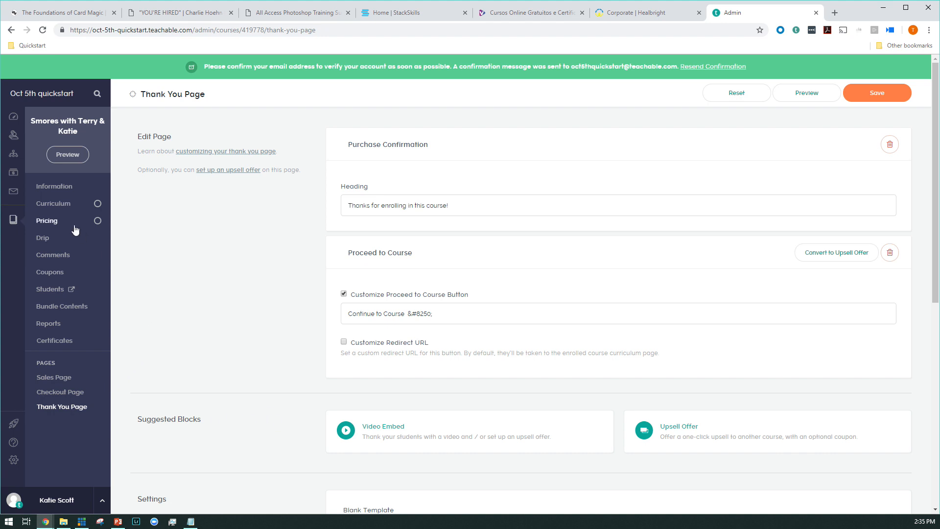
Step: Open the look and feel customization from the school dashboard and upload the preset BG_ceramic.jpeg as the homepage background
{"action": "left_click", "coordinate": [48, 192]}
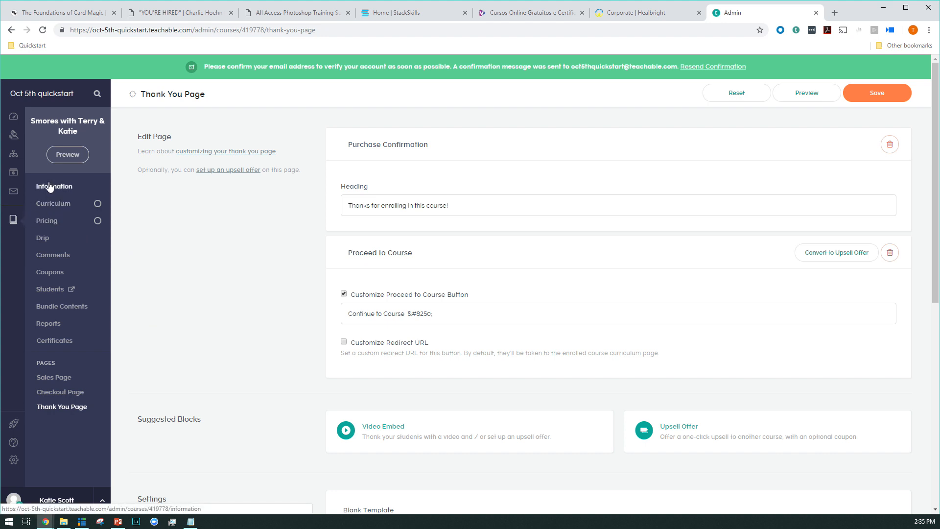
{"action": "left_click", "coordinate": [12, 122]}
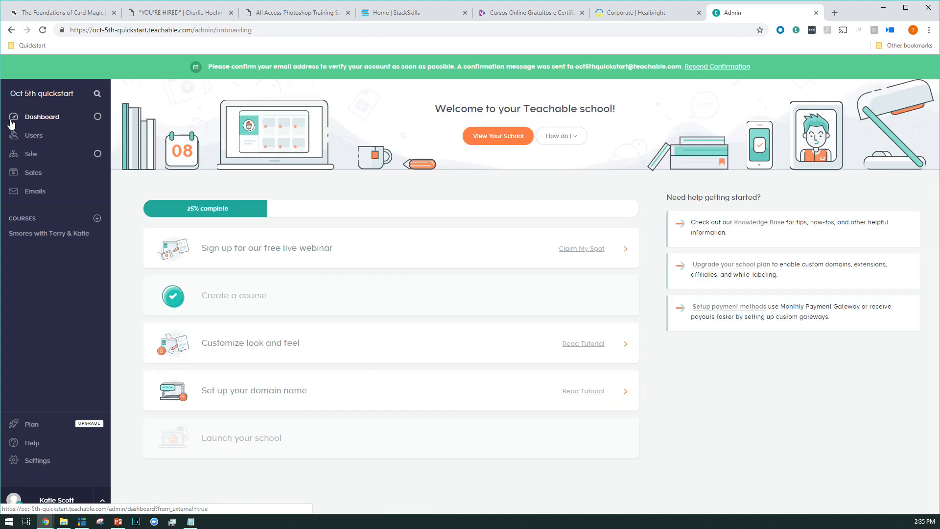
{"action": "left_click", "coordinate": [275, 338]}
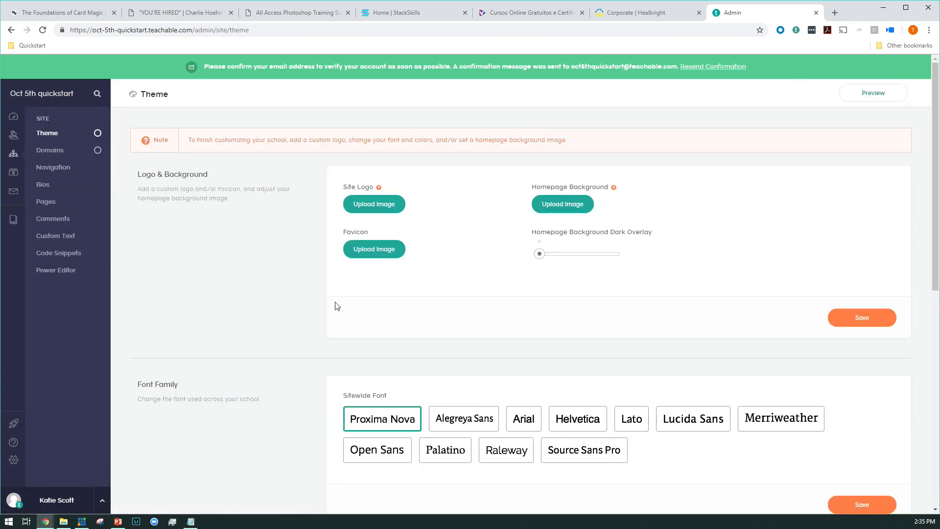
{"action": "left_click", "coordinate": [554, 205]}
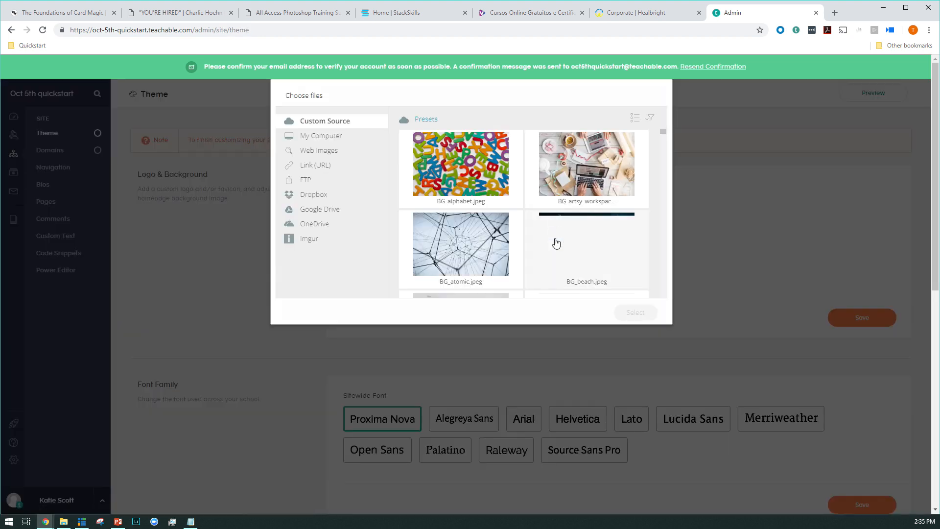
{"action": "scroll", "coordinate": [563, 252], "scroll_direction": "down", "scroll_amount": 2}
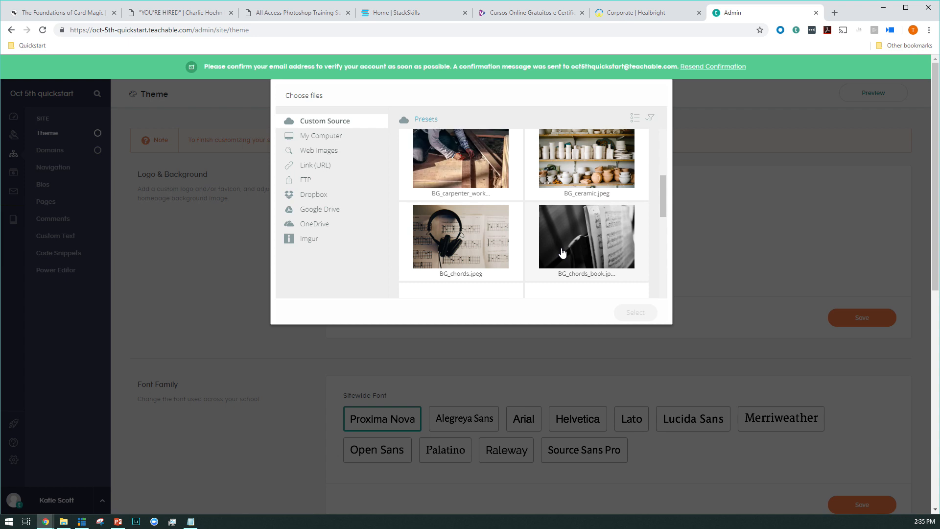
{"action": "left_click", "coordinate": [600, 178]}
{"action": "left_click", "coordinate": [615, 311]}
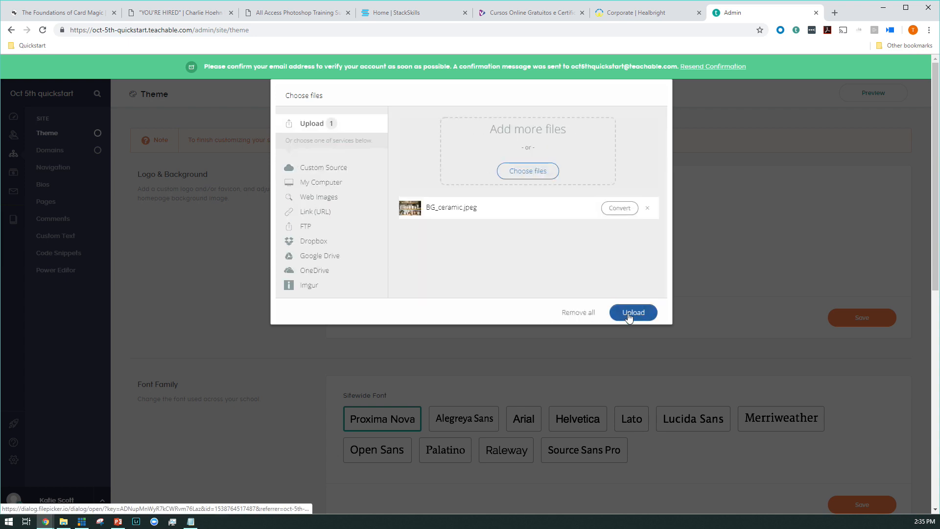
{"action": "left_click", "coordinate": [630, 311]}
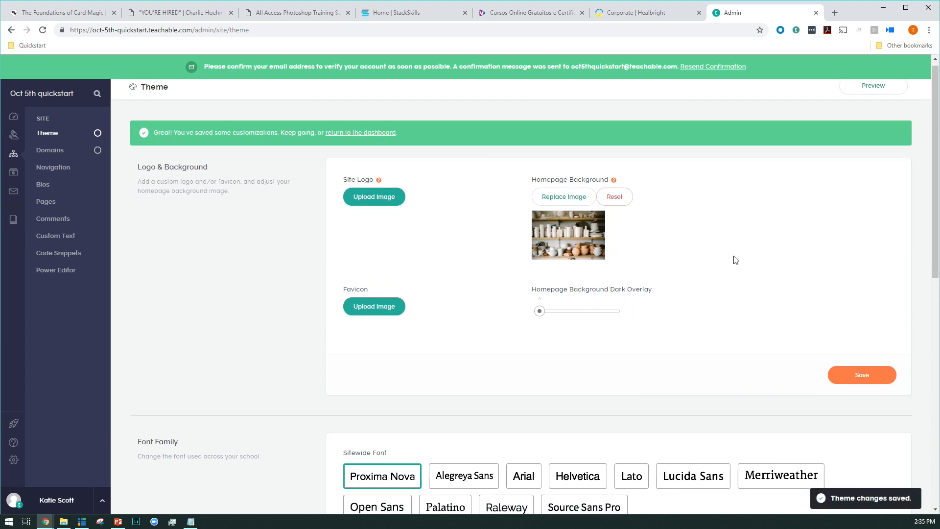
Step: Set the homepage background's dark overlay to about 0.38 and save the logo and background settings
{"action": "scroll", "coordinate": [705, 255], "scroll_direction": "down", "scroll_amount": 3}
{"action": "left_click_drag", "start_coordinate": [544, 180], "coordinate": [567, 177]}
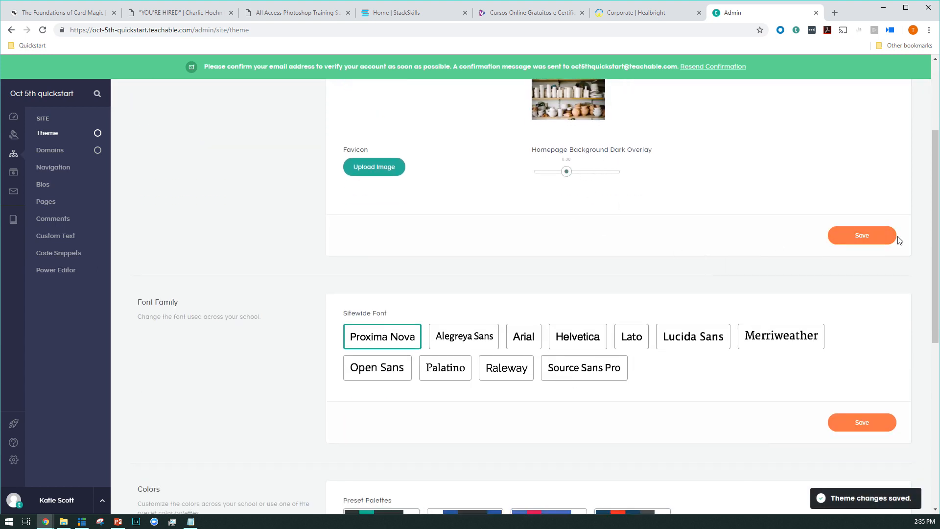
{"action": "left_click", "coordinate": [876, 245]}
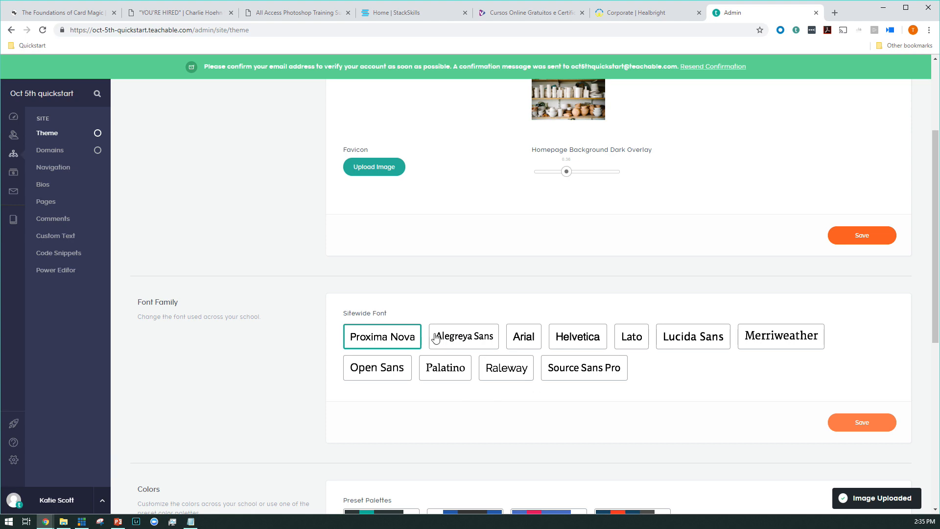
Step: Review the theme's sitewide font choices, preset color palettes and individual color settings
{"action": "scroll", "coordinate": [436, 338], "scroll_direction": "down", "scroll_amount": 5}
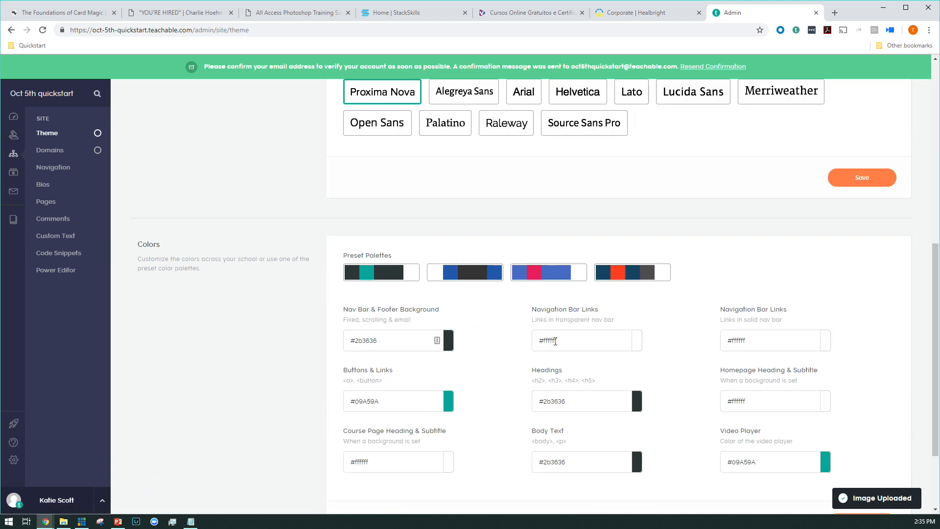
{"action": "scroll", "coordinate": [555, 341], "scroll_direction": "down", "scroll_amount": 2}
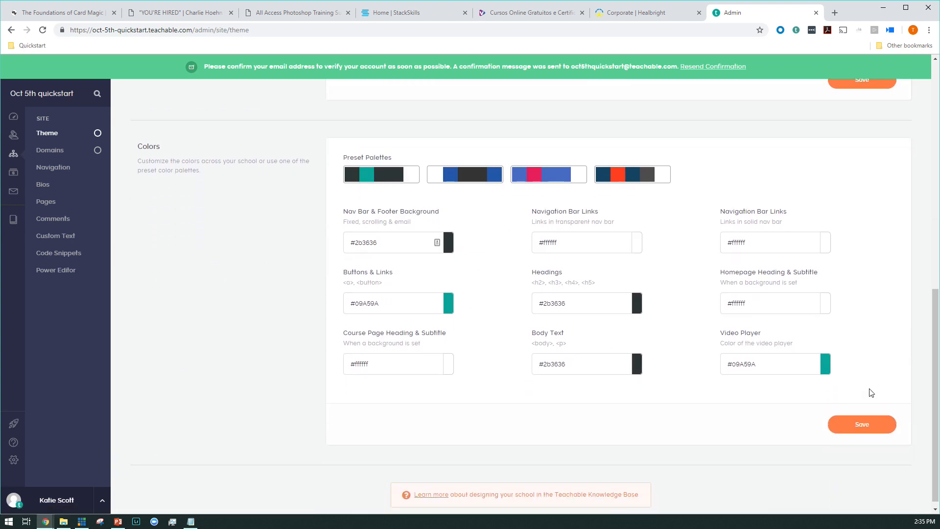
{"action": "scroll", "coordinate": [463, 323], "scroll_direction": "down", "scroll_amount": 1}
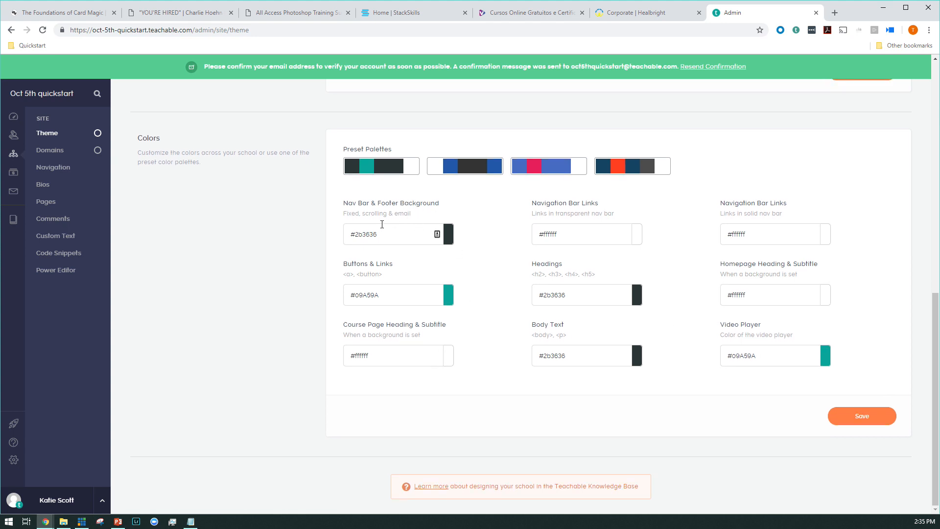
{"action": "scroll", "coordinate": [383, 228], "scroll_direction": "up", "scroll_amount": 1}
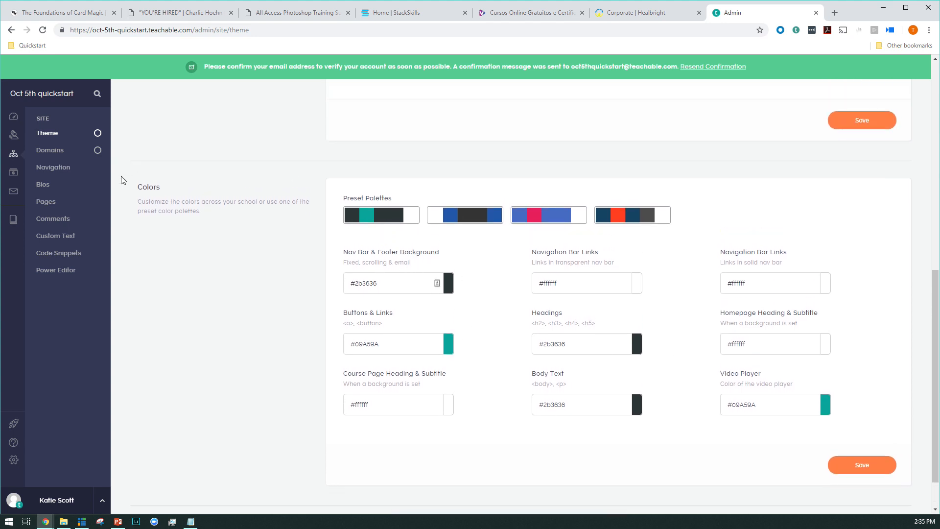
Step: Confirm the standard teachable.com subdomain oct-5th-quickstart as the school's domain
{"action": "left_click", "coordinate": [54, 159]}
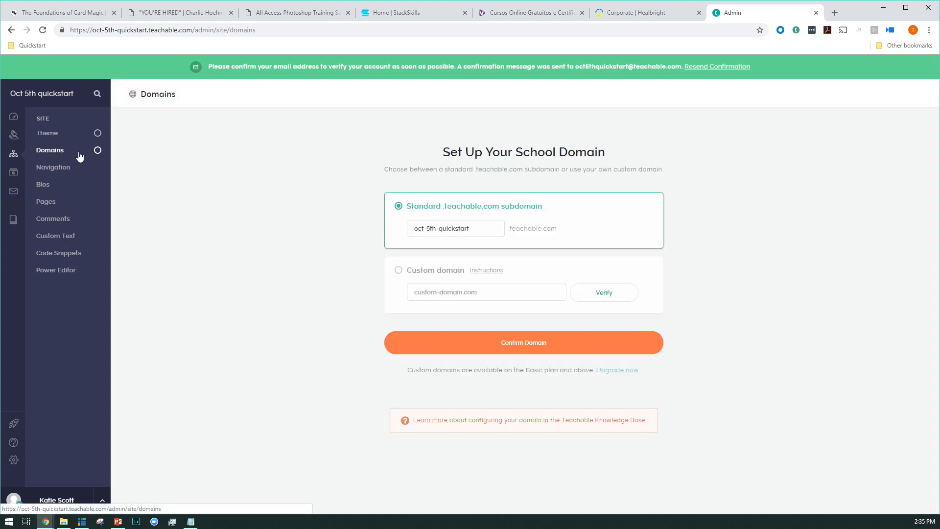
{"action": "left_click", "coordinate": [392, 270]}
{"action": "left_click", "coordinate": [296, 227]}
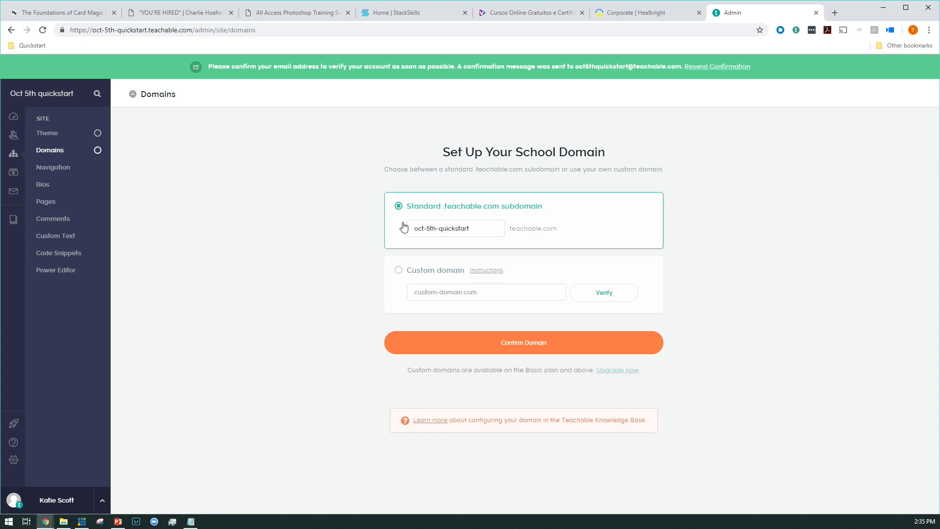
{"action": "left_click", "coordinate": [497, 350]}
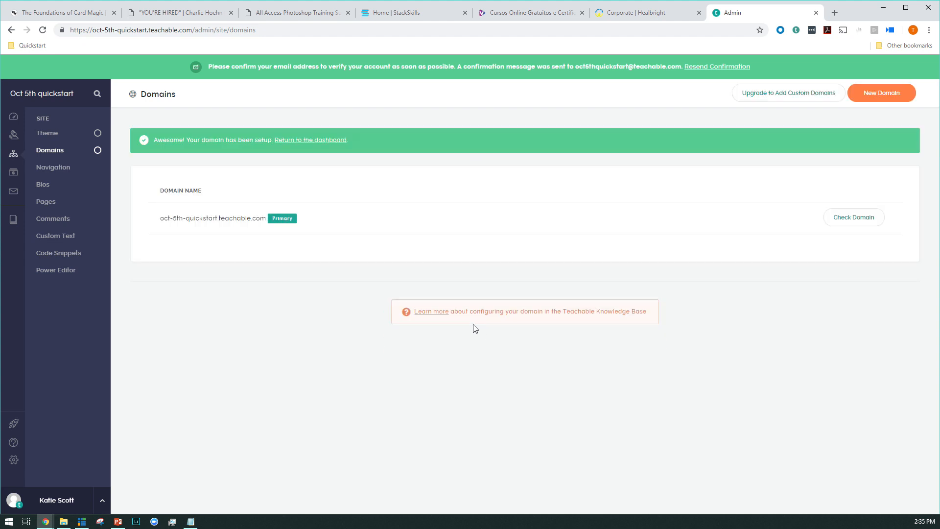
Step: Make the course's sales page the school homepage for both logged-out and logged-in visitors, and save the homepage settings
{"action": "left_click", "coordinate": [48, 177]}
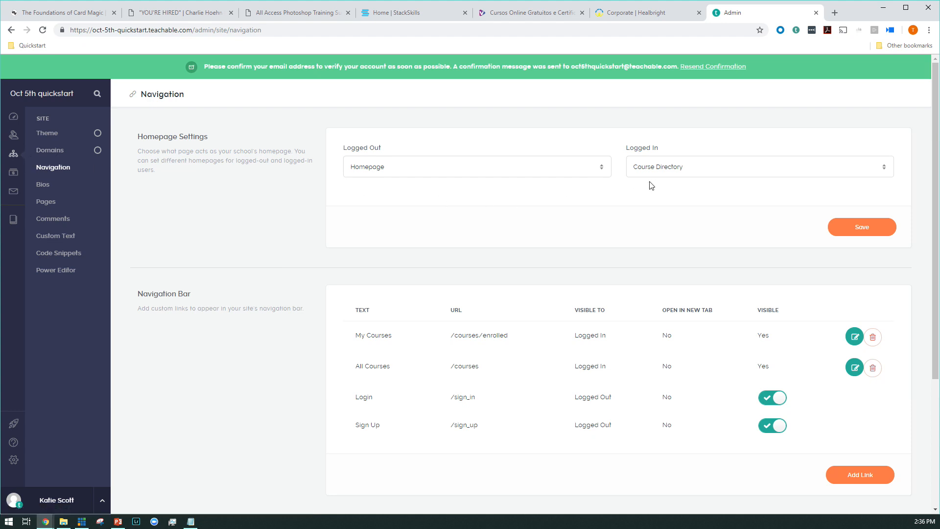
{"action": "left_click", "coordinate": [591, 176]}
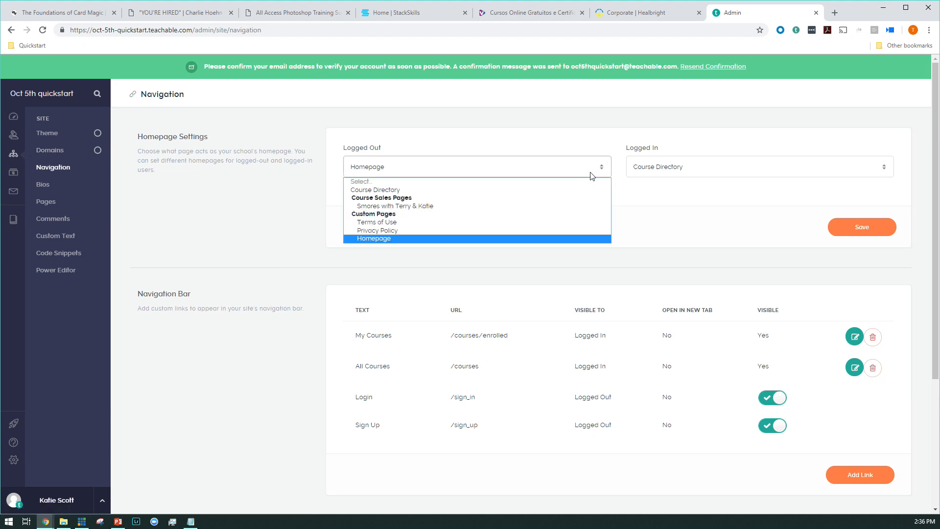
{"action": "left_click", "coordinate": [543, 212]}
{"action": "left_click", "coordinate": [680, 172]}
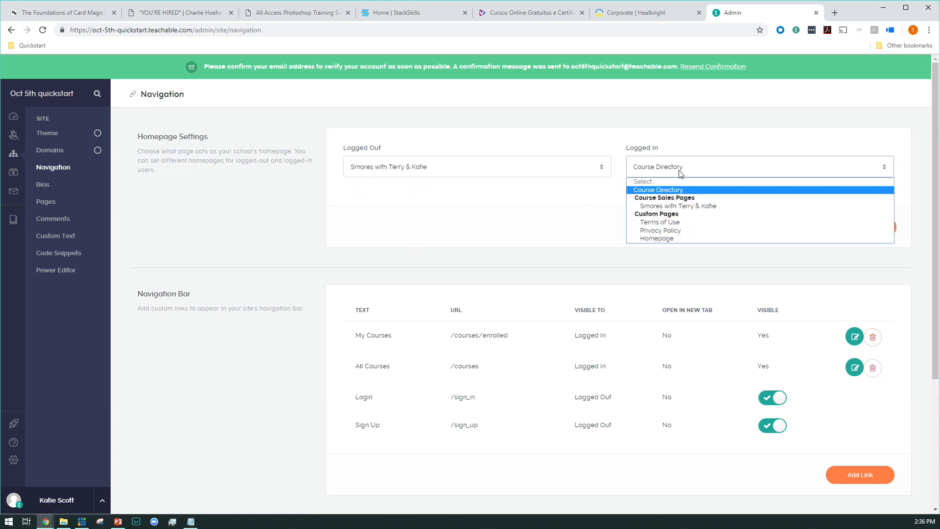
{"action": "left_click", "coordinate": [678, 208]}
{"action": "left_click", "coordinate": [845, 238]}
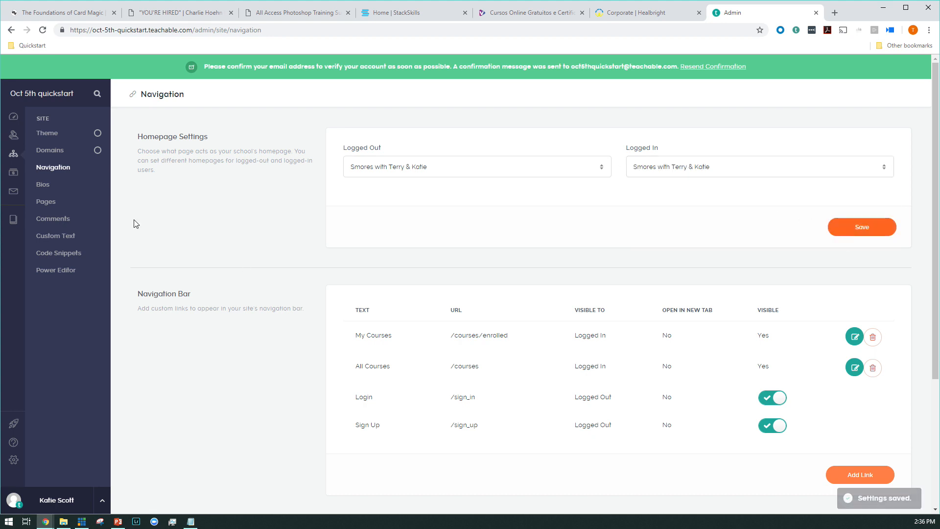
Step: Return to the course's information page and open previews of the sales page as a visitor and the curriculum as an enrolled student
{"action": "left_click", "coordinate": [10, 125]}
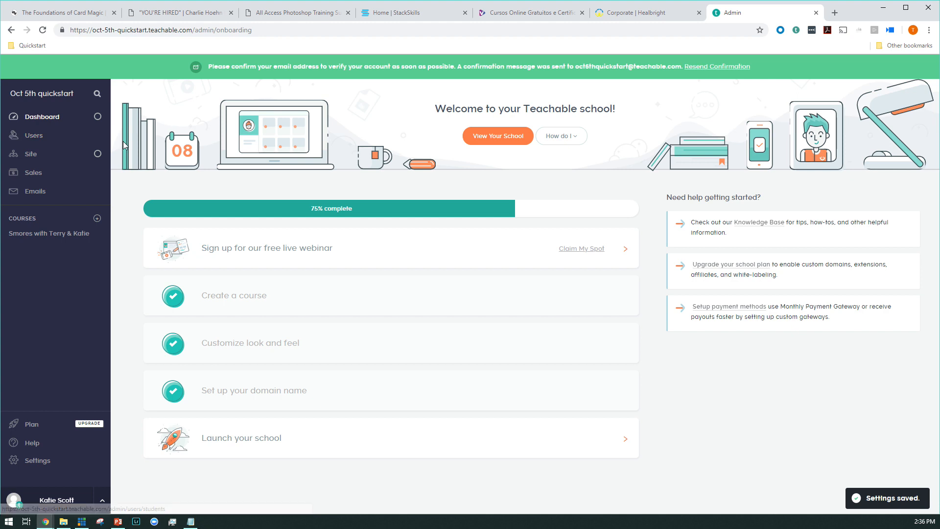
{"action": "left_click", "coordinate": [17, 236]}
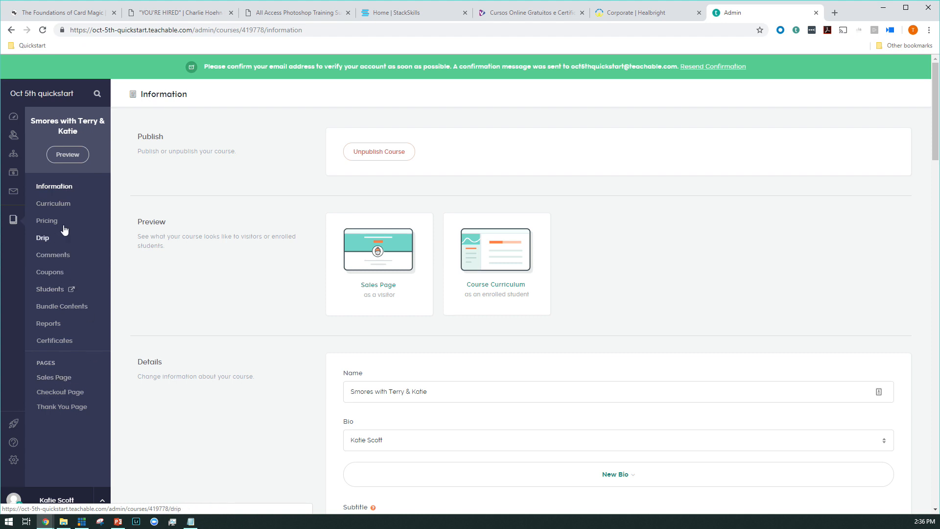
{"action": "left_click", "coordinate": [60, 204]}
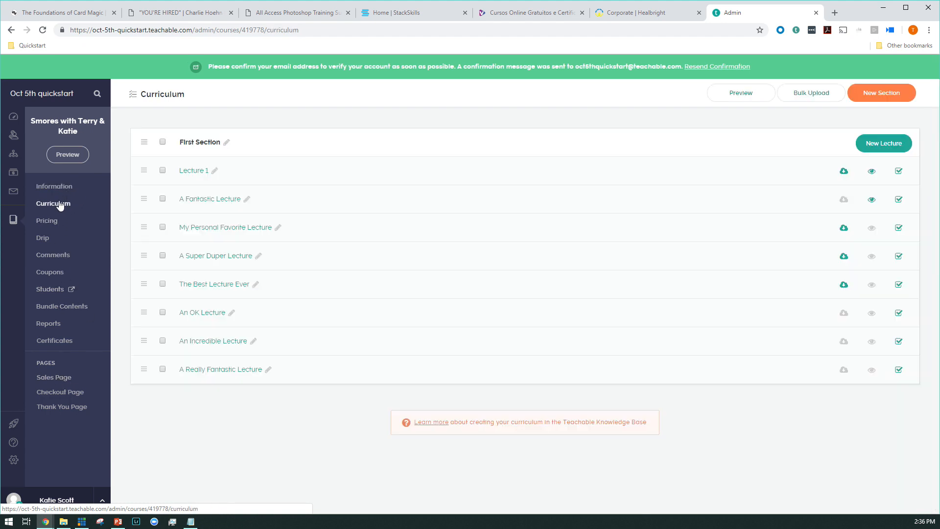
{"action": "left_click", "coordinate": [58, 197]}
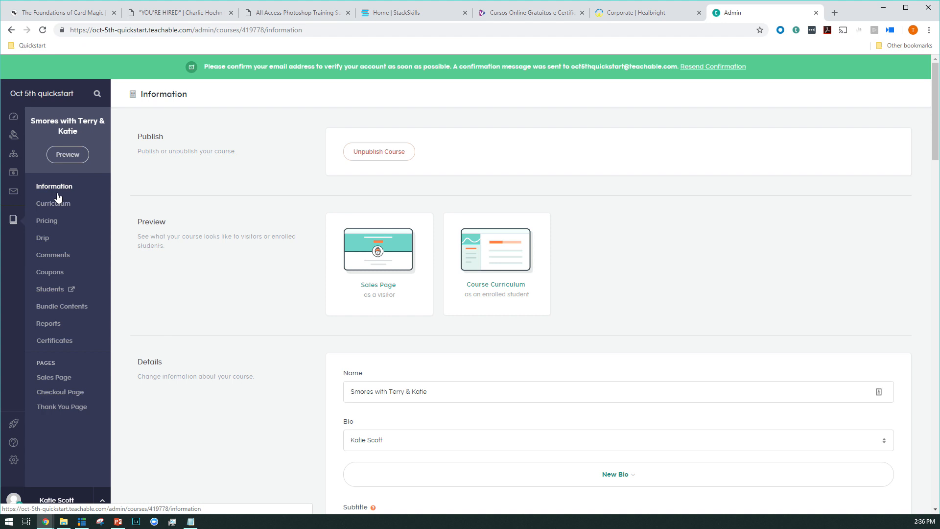
{"action": "left_click", "coordinate": [364, 285]}
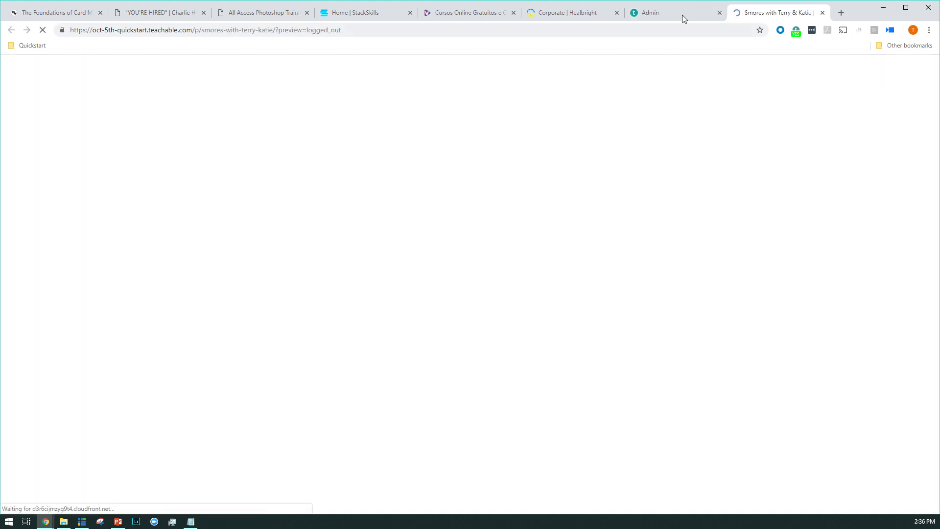
{"action": "left_click", "coordinate": [683, 15]}
{"action": "left_click", "coordinate": [513, 291]}
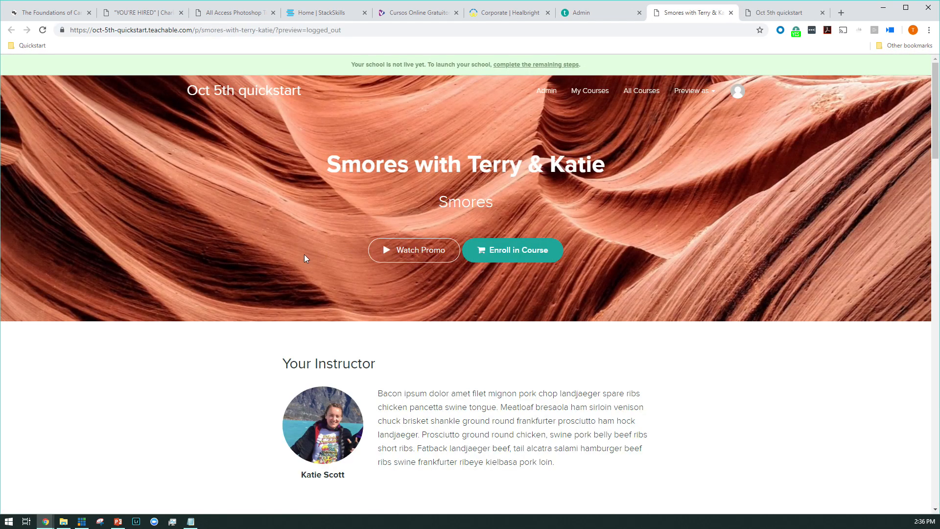
Step: Examine the sales page preview from the banner and instructor bio through the testimonial, description, class curriculum and FAQ
{"action": "scroll", "coordinate": [227, 258], "scroll_direction": "down", "scroll_amount": 10}
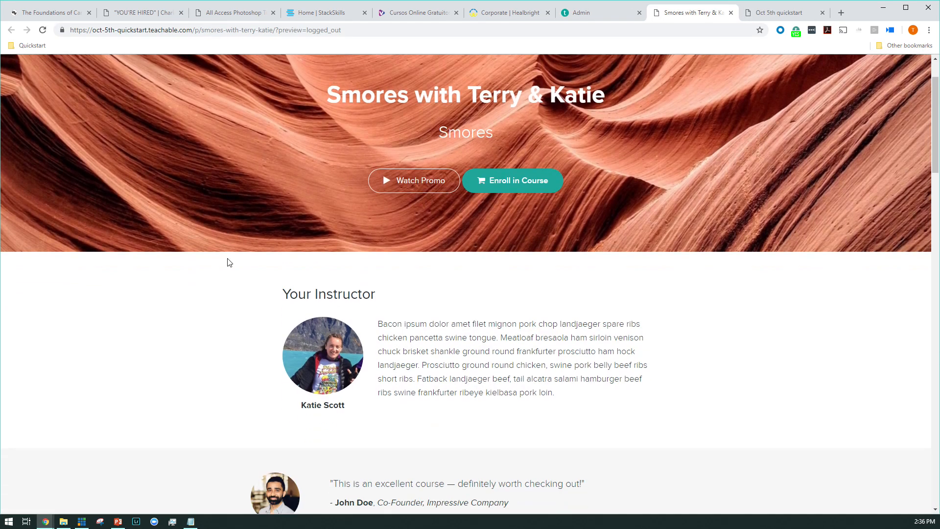
{"action": "scroll", "coordinate": [227, 262], "scroll_direction": "up", "scroll_amount": 10}
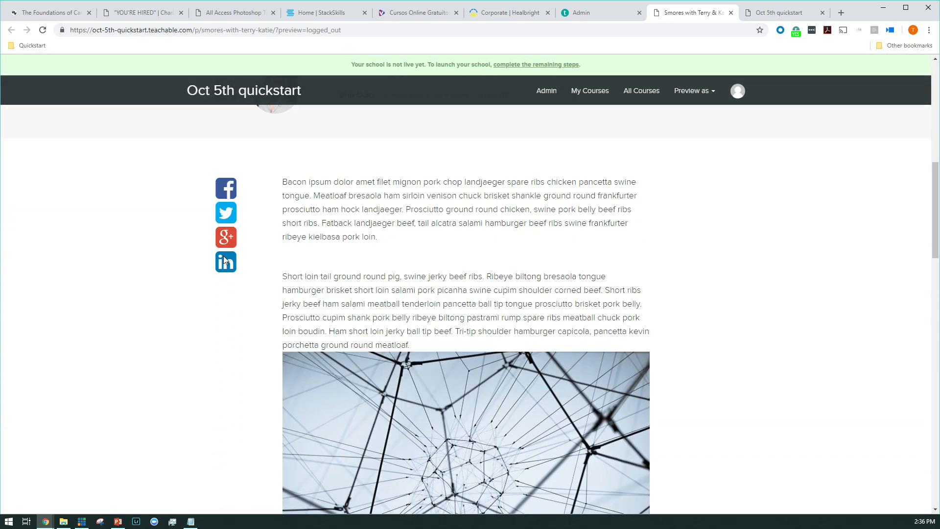
{"action": "scroll", "coordinate": [216, 240], "scroll_direction": "down", "scroll_amount": 3}
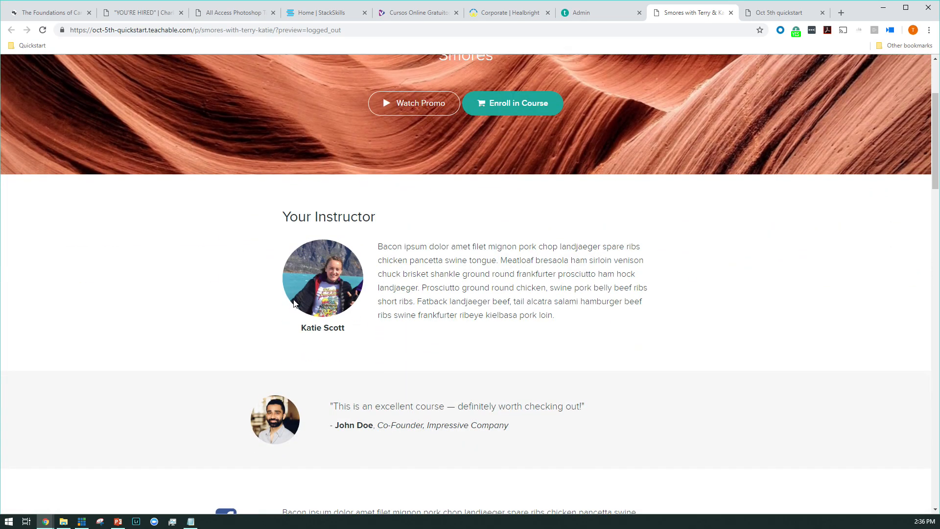
{"action": "scroll", "coordinate": [290, 302], "scroll_direction": "down", "scroll_amount": 6}
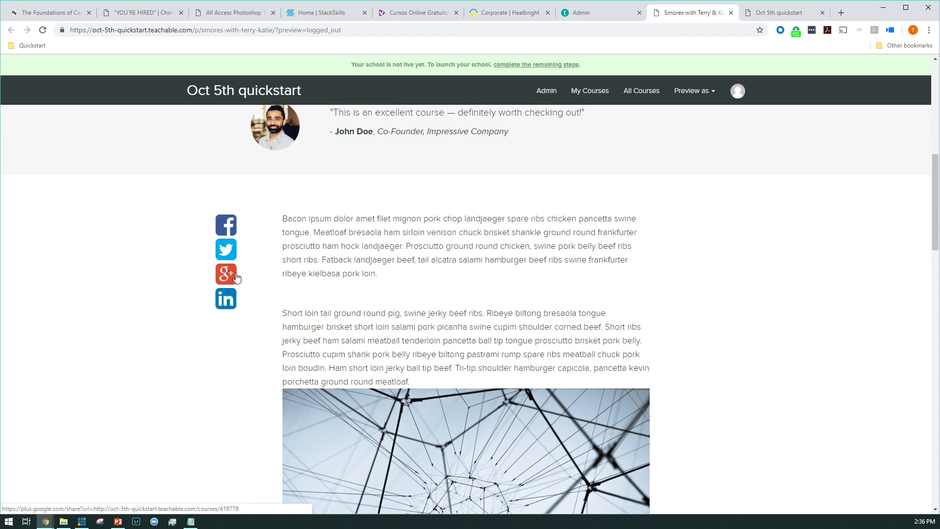
{"action": "scroll", "coordinate": [223, 237], "scroll_direction": "down", "scroll_amount": 2}
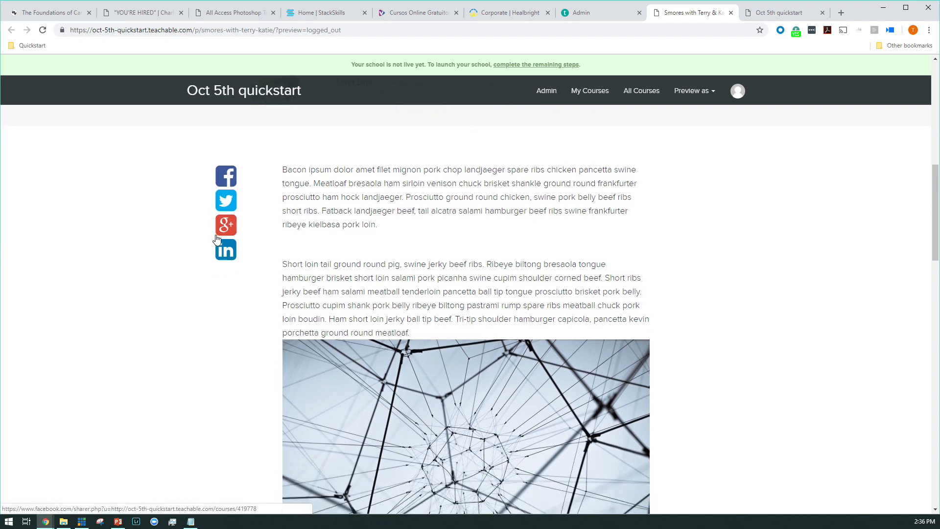
{"action": "scroll", "coordinate": [216, 236], "scroll_direction": "down", "scroll_amount": 3}
{"action": "scroll", "coordinate": [216, 233], "scroll_direction": "down", "scroll_amount": 7}
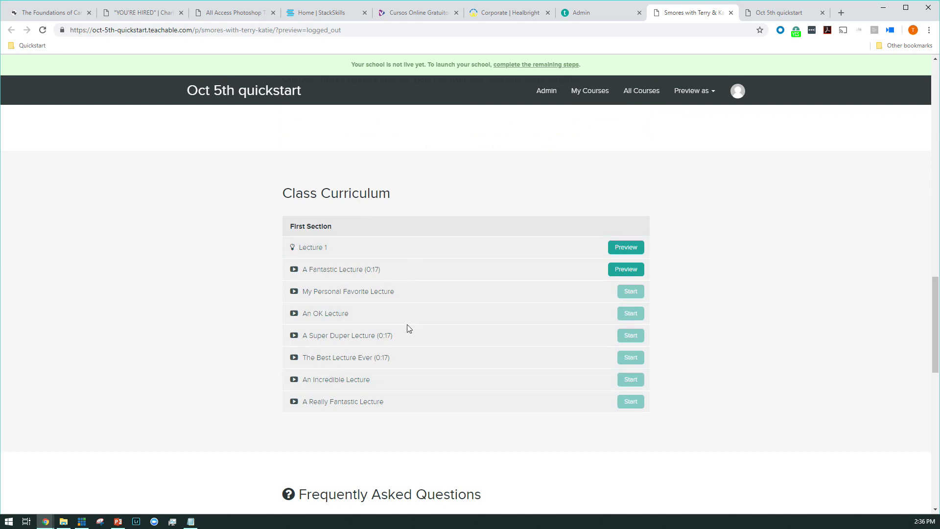
{"action": "scroll", "coordinate": [407, 328], "scroll_direction": "down", "scroll_amount": 2}
Step: Inspect the sales page preview with the browser's developer tools and check its mobile layout
{"action": "right_click", "coordinate": [244, 274]}
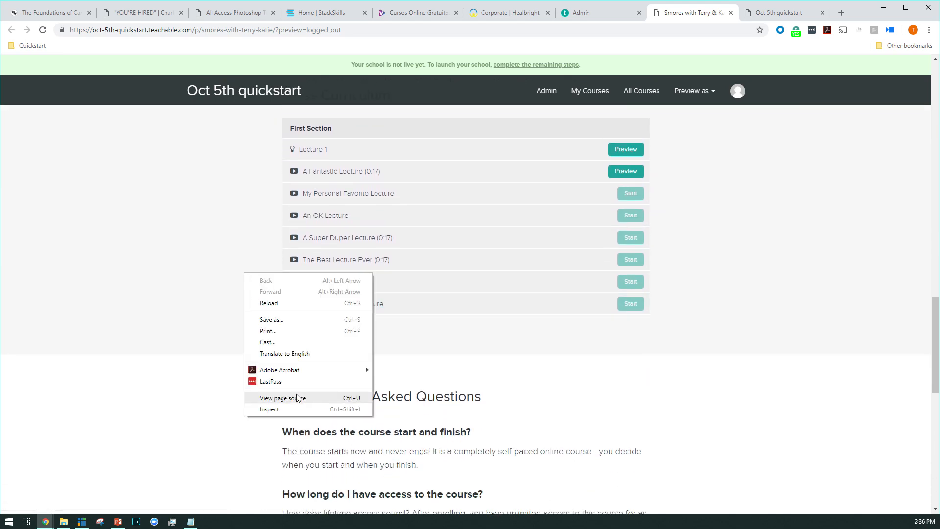
{"action": "left_click", "coordinate": [296, 409]}
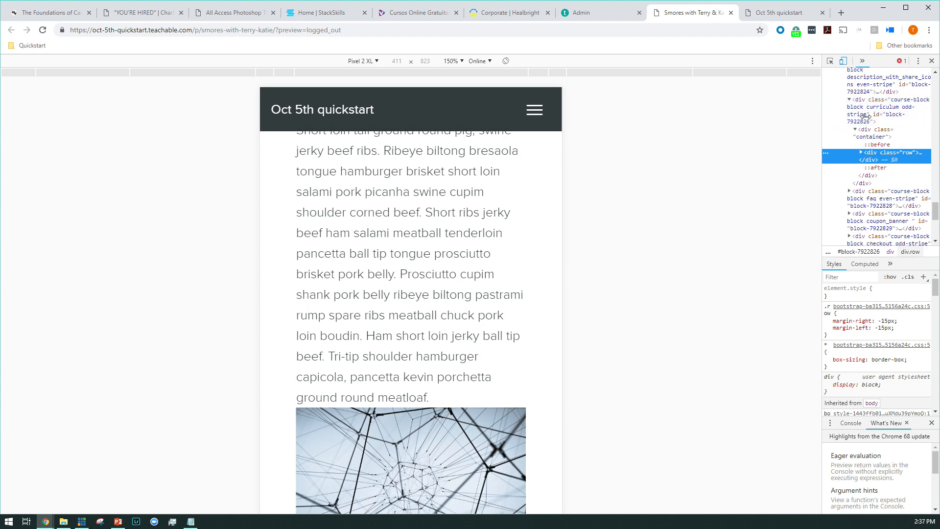
{"action": "scroll", "coordinate": [498, 247], "scroll_direction": "up", "scroll_amount": 15}
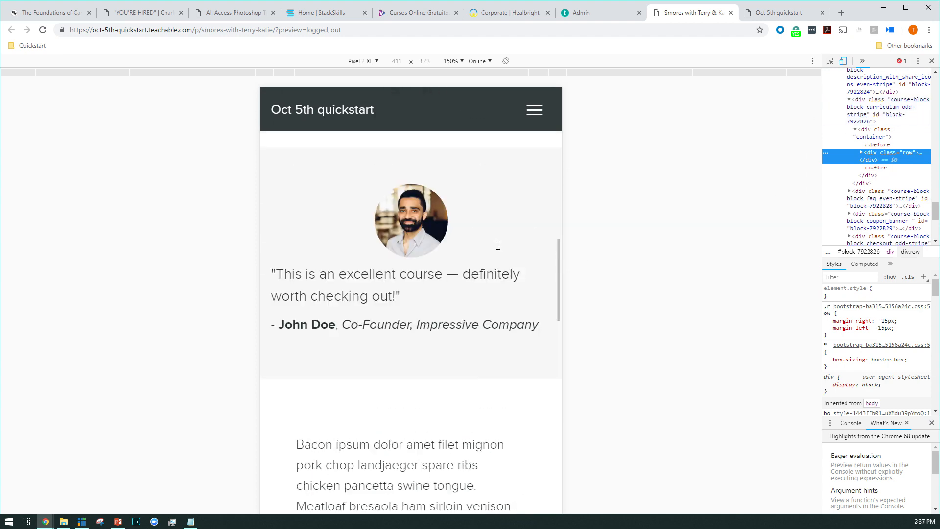
Step: Review the sales page's mobile layout from the instructor bio and testimonial through the curriculum and FAQ, and close the developer tools
{"action": "scroll", "coordinate": [507, 248], "scroll_direction": "up", "scroll_amount": 7}
{"action": "scroll", "coordinate": [507, 248], "scroll_direction": "down", "scroll_amount": 6}
{"action": "scroll", "coordinate": [507, 249], "scroll_direction": "down", "scroll_amount": 5}
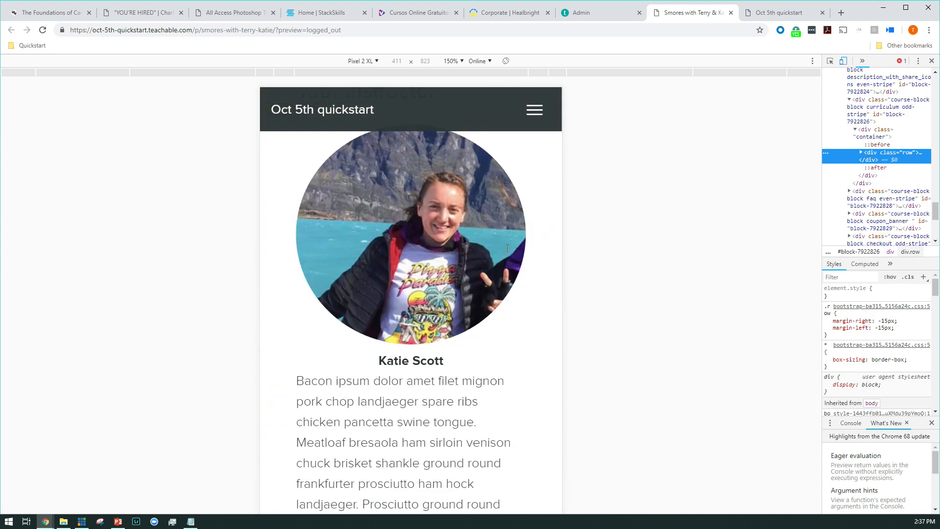
{"action": "scroll", "coordinate": [508, 248], "scroll_direction": "down", "scroll_amount": 10}
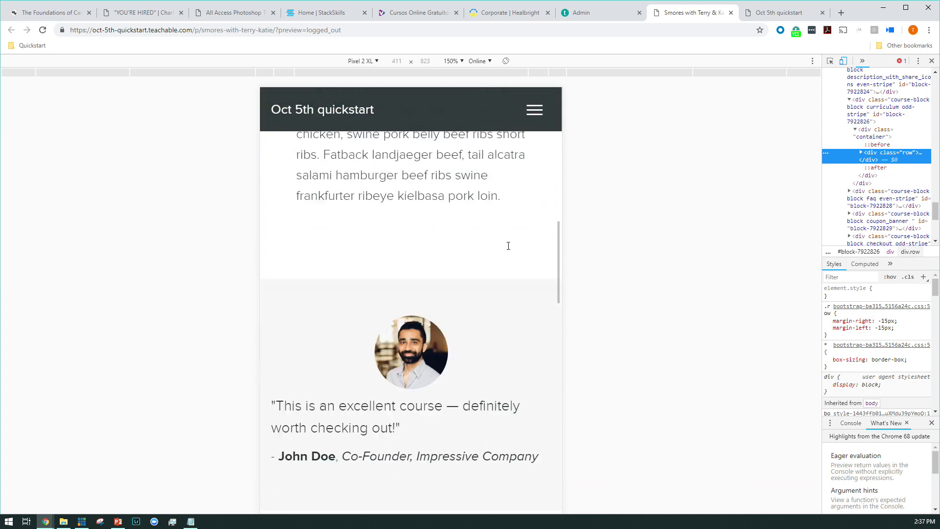
{"action": "scroll", "coordinate": [509, 246], "scroll_direction": "down", "scroll_amount": 3}
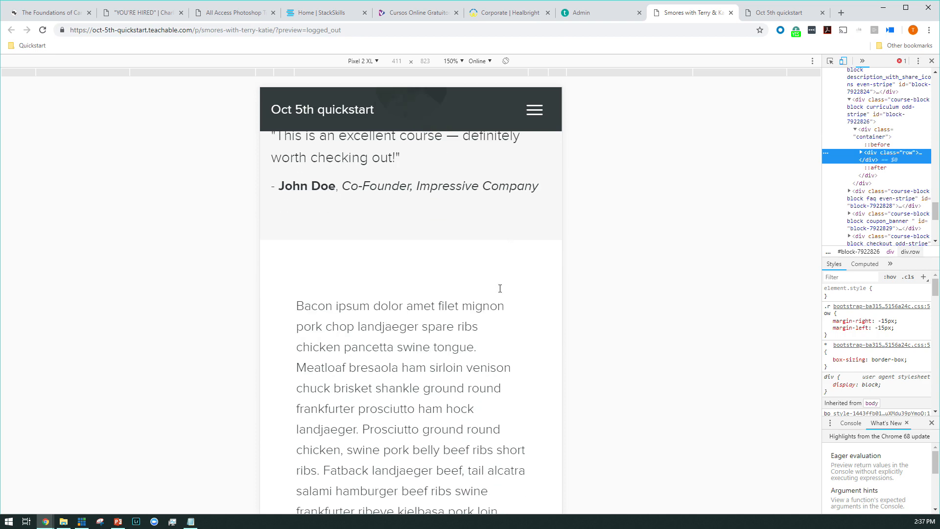
{"action": "scroll", "coordinate": [497, 308], "scroll_direction": "down", "scroll_amount": 15}
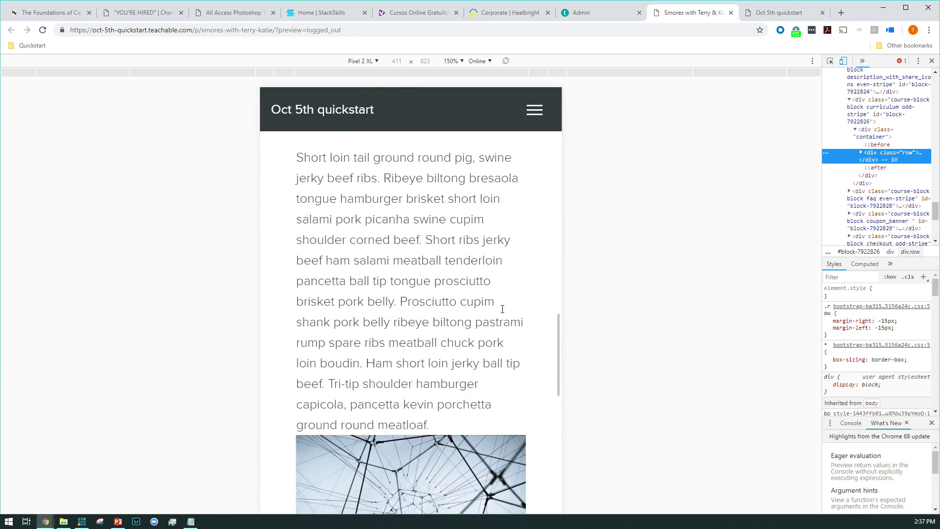
{"action": "scroll", "coordinate": [502, 306], "scroll_direction": "down", "scroll_amount": 7}
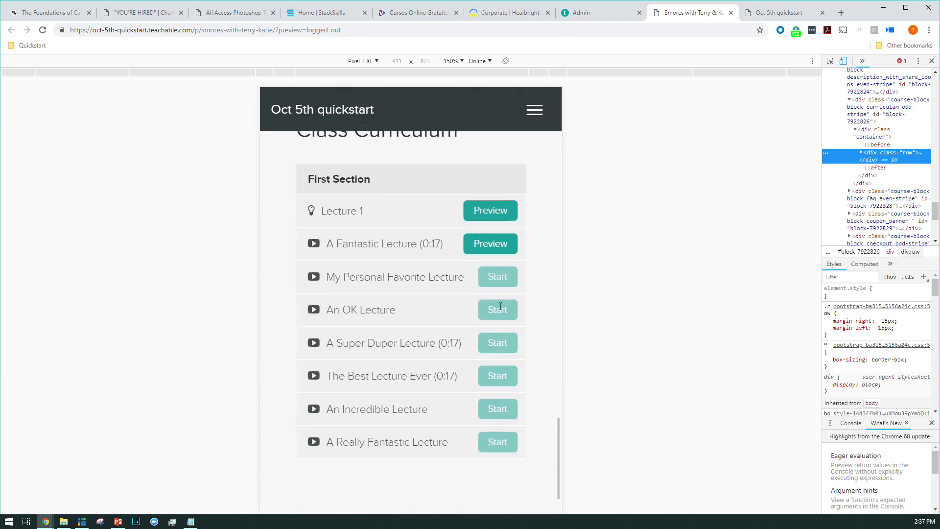
{"action": "scroll", "coordinate": [500, 286], "scroll_direction": "down", "scroll_amount": 4}
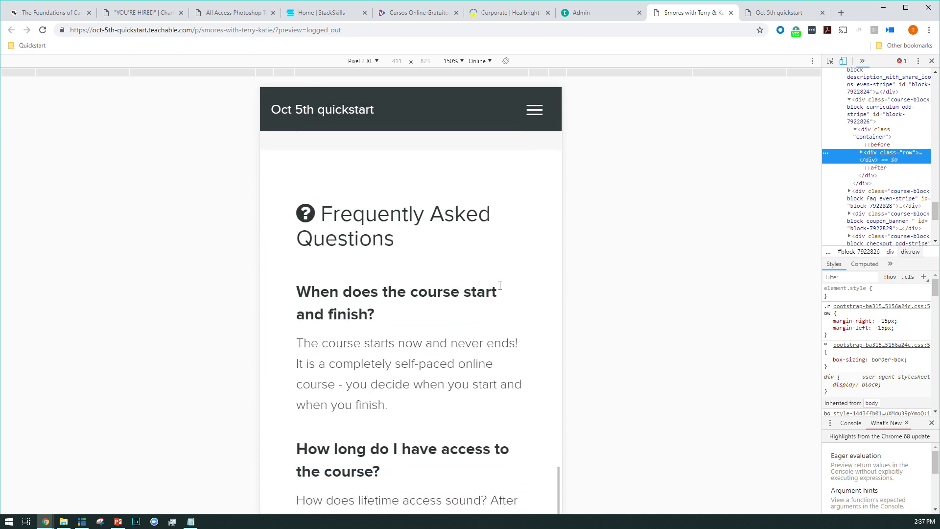
{"action": "left_click", "coordinate": [932, 60]}
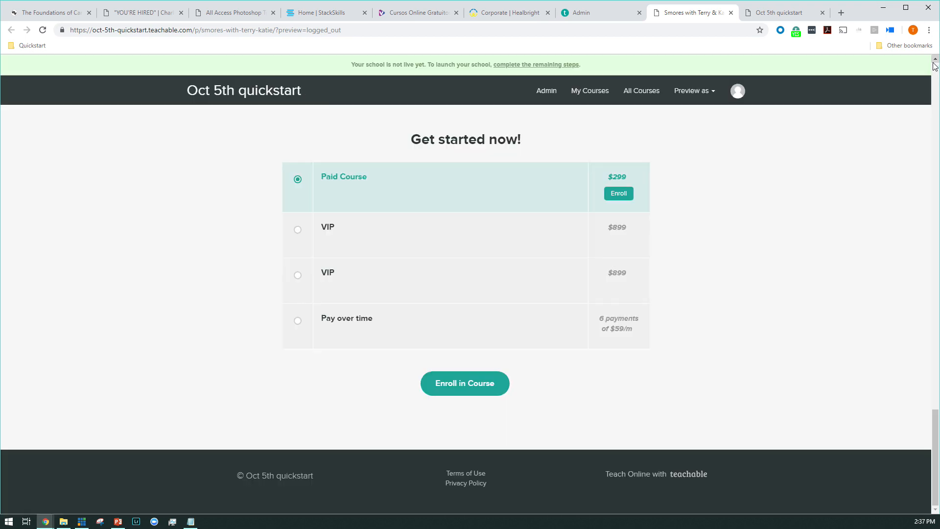
Step: Try the pricing choices under "Get started now!", selecting the second VIP plan and then Pay over time
{"action": "scroll", "coordinate": [788, 256], "scroll_direction": "up", "scroll_amount": 1}
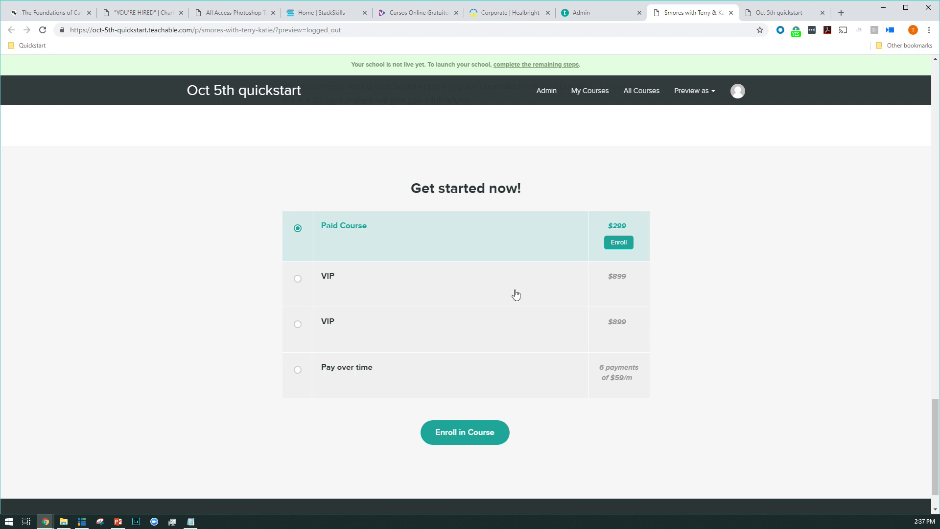
{"action": "left_click", "coordinate": [387, 300]}
{"action": "left_click", "coordinate": [381, 327]}
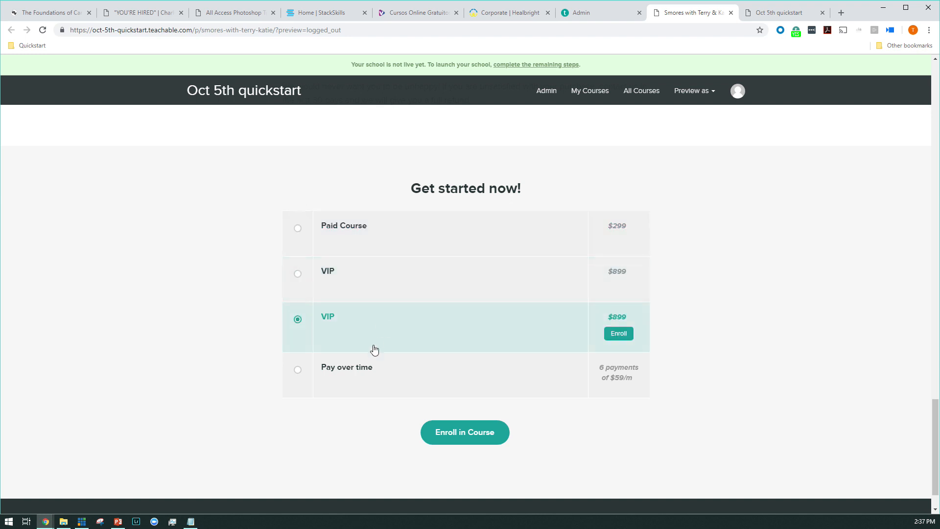
{"action": "left_click", "coordinate": [368, 380]}
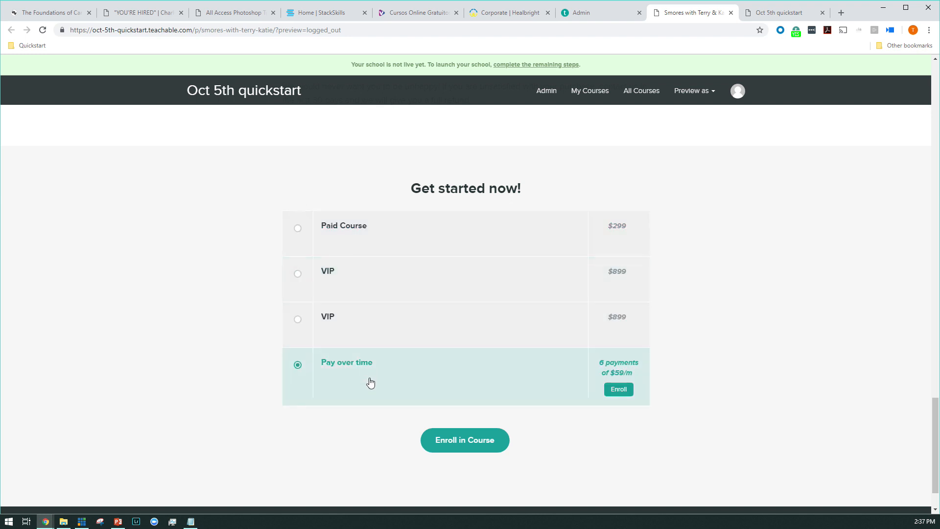
{"action": "scroll", "coordinate": [542, 311], "scroll_direction": "up", "scroll_amount": 3}
{"action": "scroll", "coordinate": [516, 302], "scroll_direction": "down", "scroll_amount": 4}
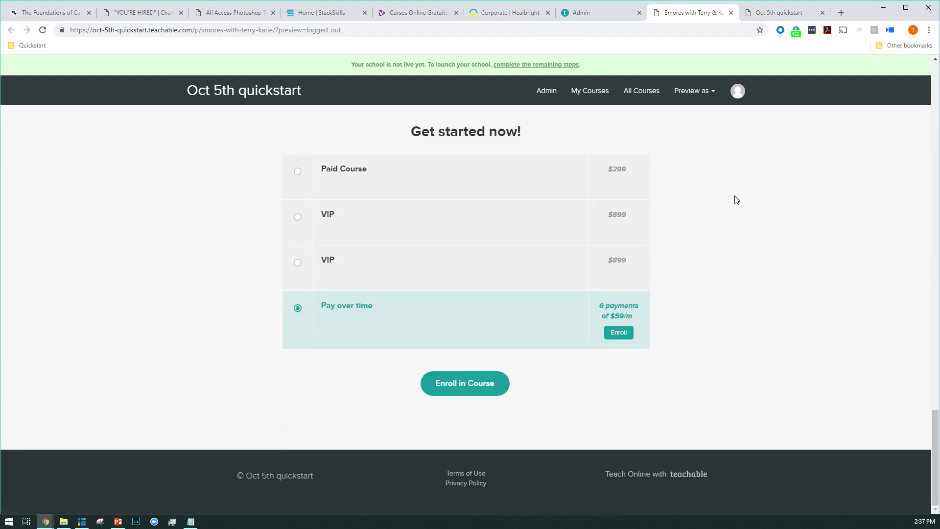
Step: Switch to the enrolled-student preview and examine Lecture 1's PDF attachment, video, text, image and quiz
{"action": "left_click", "coordinate": [768, 13]}
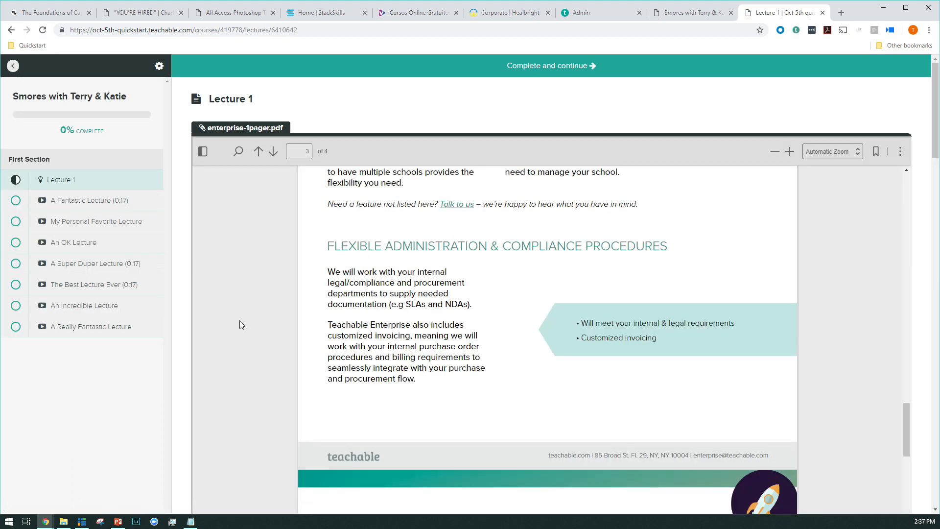
{"action": "scroll", "coordinate": [185, 327], "scroll_direction": "down", "scroll_amount": 2}
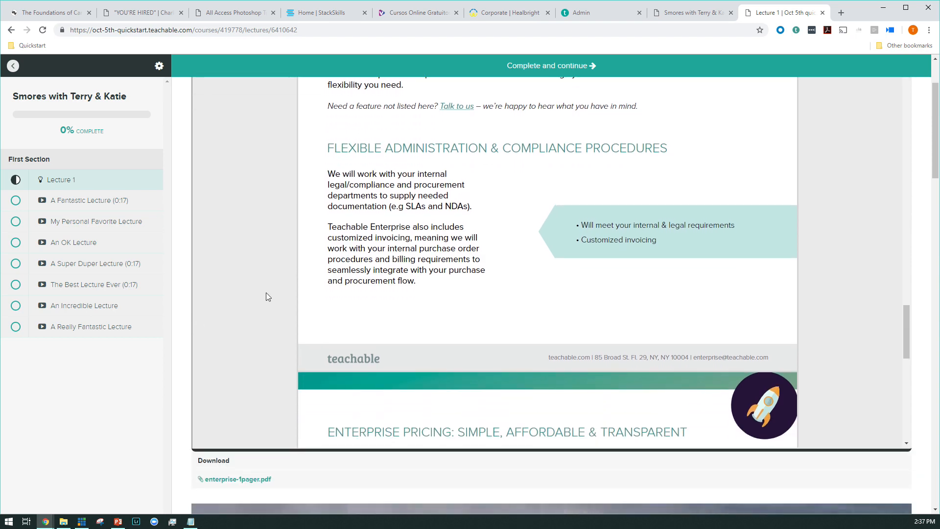
{"action": "scroll", "coordinate": [266, 296], "scroll_direction": "down", "scroll_amount": 8}
{"action": "scroll", "coordinate": [266, 296], "scroll_direction": "down", "scroll_amount": 3}
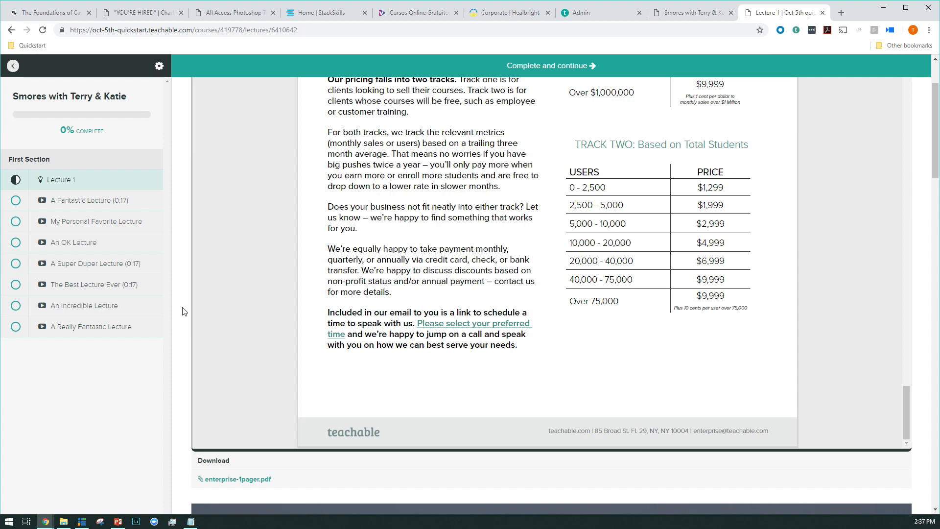
{"action": "scroll", "coordinate": [185, 311], "scroll_direction": "down", "scroll_amount": 7}
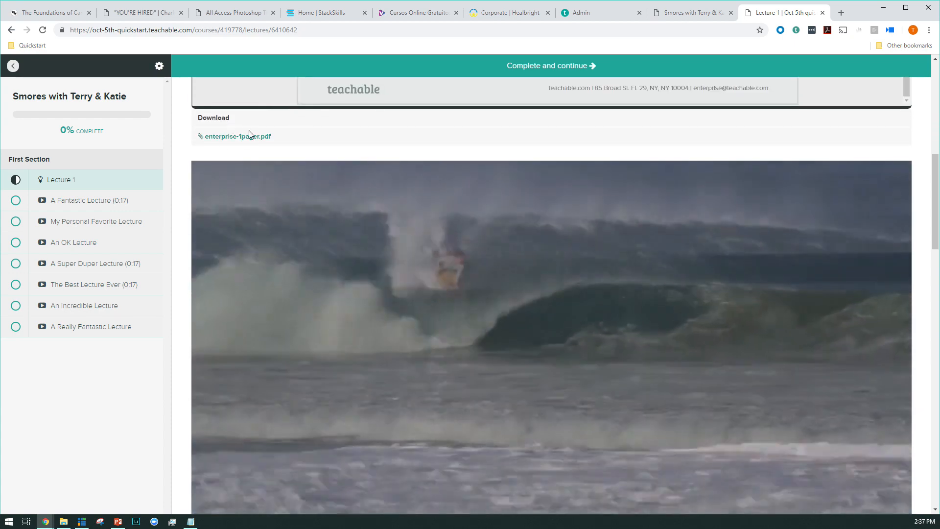
{"action": "scroll", "coordinate": [180, 195], "scroll_direction": "down", "scroll_amount": 1}
{"action": "scroll", "coordinate": [181, 196], "scroll_direction": "down", "scroll_amount": 2}
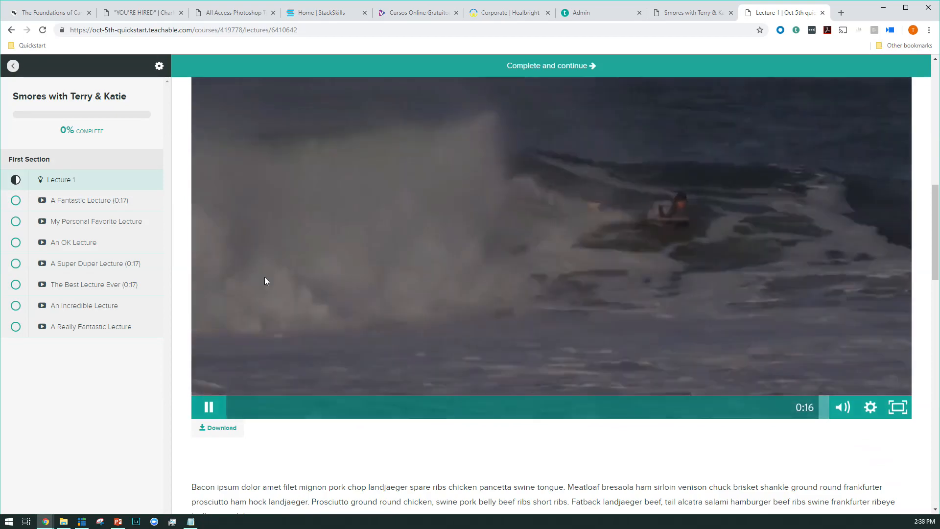
{"action": "scroll", "coordinate": [179, 323], "scroll_direction": "down", "scroll_amount": 9}
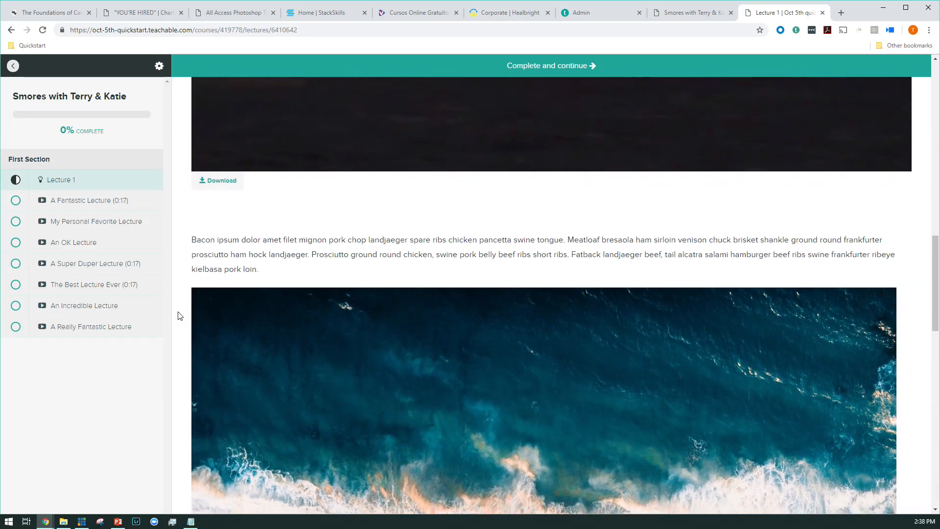
{"action": "scroll", "coordinate": [179, 310], "scroll_direction": "down", "scroll_amount": 10}
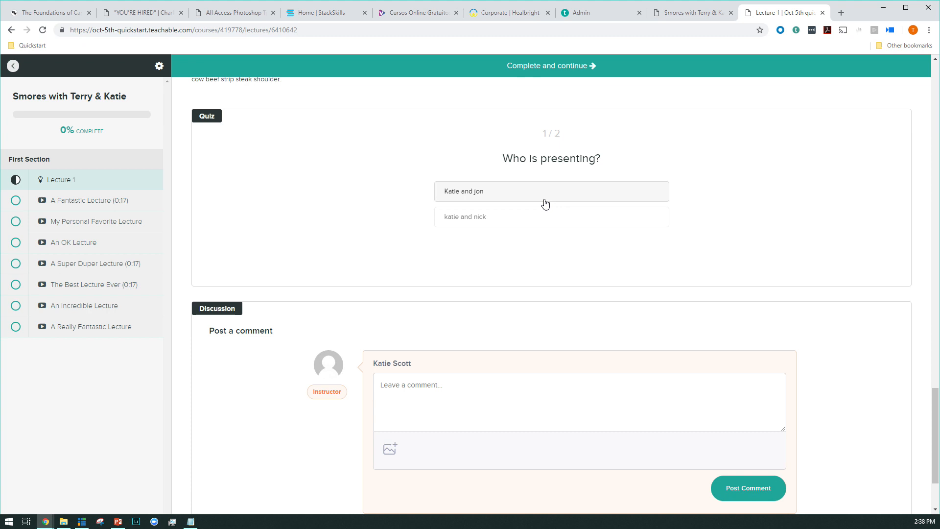
Step: Take the Lecture 1 quiz, choosing the first presenter answer and "Of course" for smores with bacon, and finish it
{"action": "left_click", "coordinate": [519, 199]}
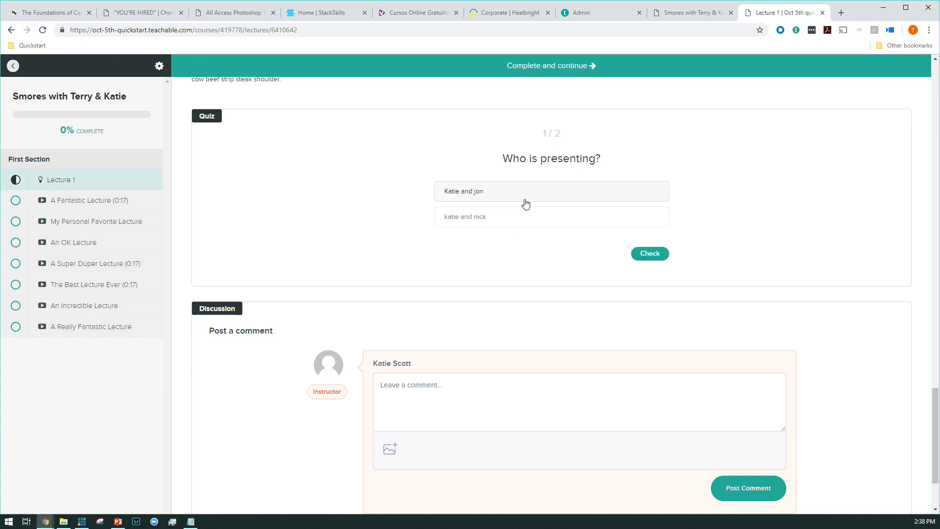
{"action": "left_click", "coordinate": [644, 255]}
{"action": "left_click", "coordinate": [636, 253]}
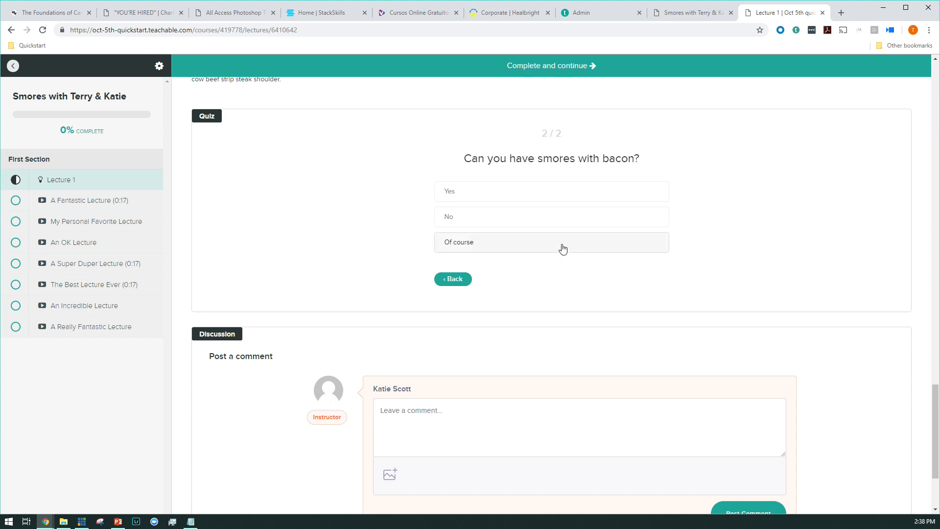
{"action": "left_click", "coordinate": [533, 247]}
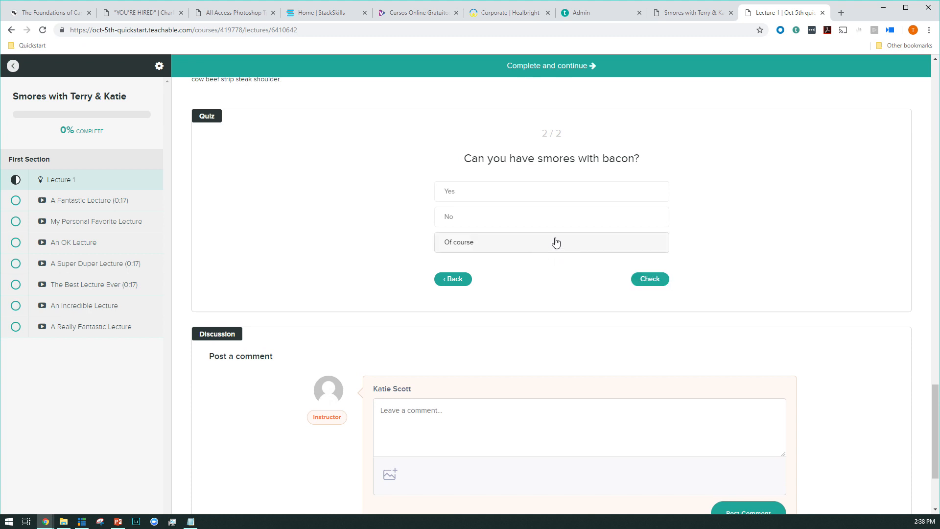
{"action": "left_click", "coordinate": [653, 280]}
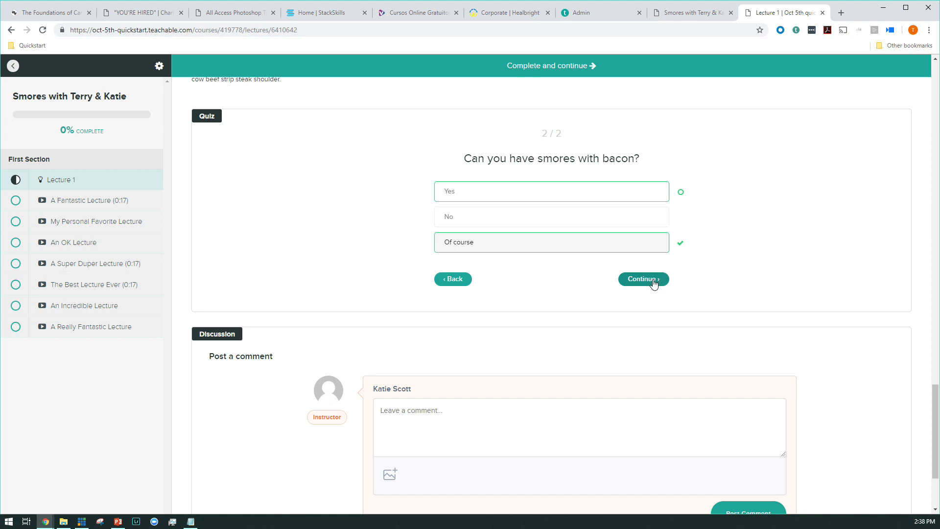
{"action": "left_click", "coordinate": [653, 282]}
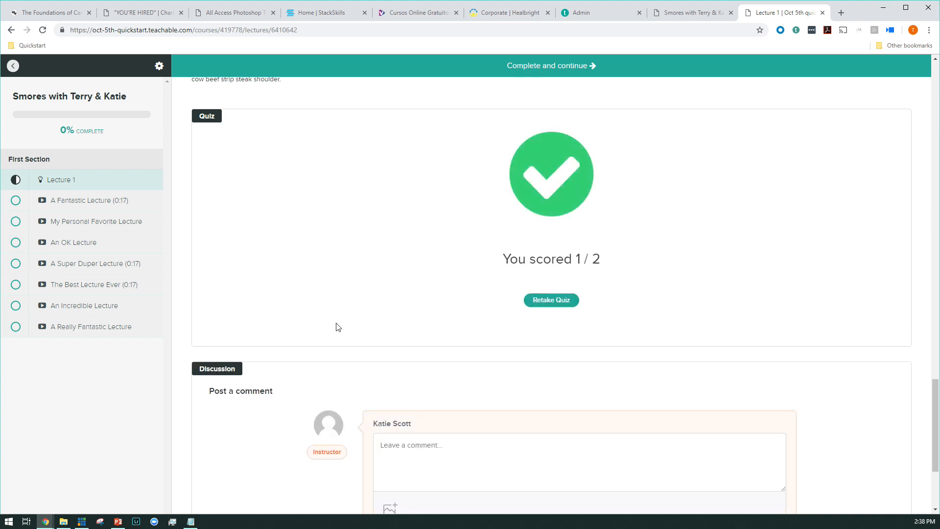
Step: Post the comment "Whooooooo!!!!!" in the Lecture 1 discussion
{"action": "scroll", "coordinate": [338, 327], "scroll_direction": "down", "scroll_amount": 3}
{"action": "left_click", "coordinate": [450, 295]}
{"action": "type", "text": "Whoooooooo!!!!!"}
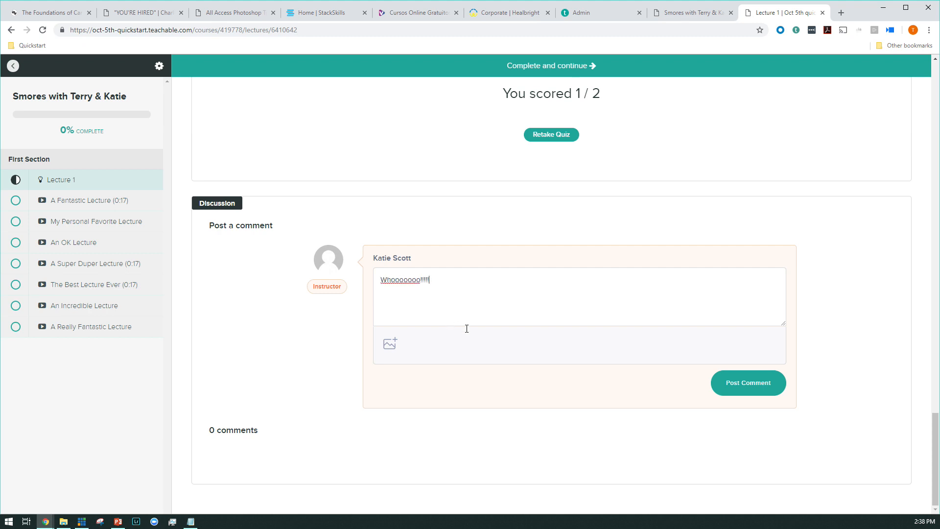
{"action": "left_click", "coordinate": [757, 383]}
{"action": "scroll", "coordinate": [640, 294], "scroll_direction": "down", "scroll_amount": 2}
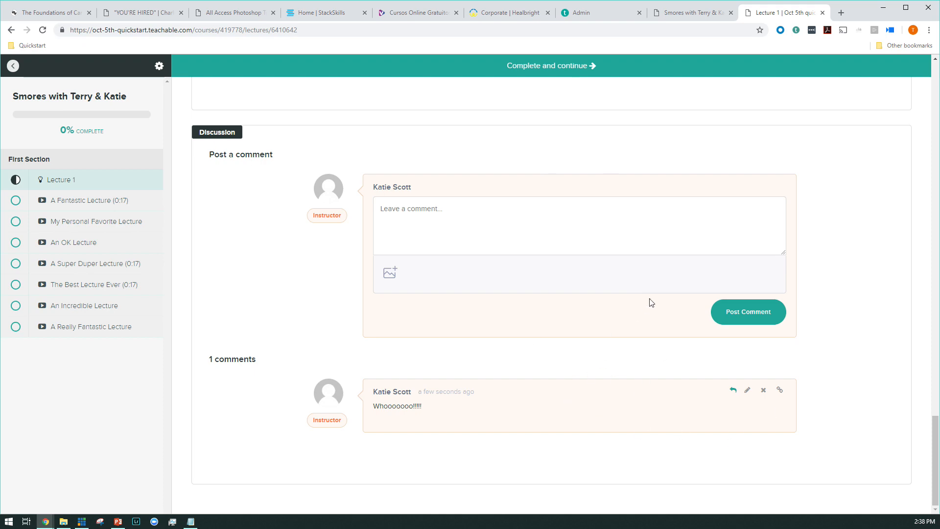
Step: Complete Lecture 1, A Fantastic Lecture, My Personal Favorite Lecture and An OK Lecture in sequence, continuing to A Super Duper Lecture
{"action": "scroll", "coordinate": [641, 406], "scroll_direction": "up", "scroll_amount": 20}
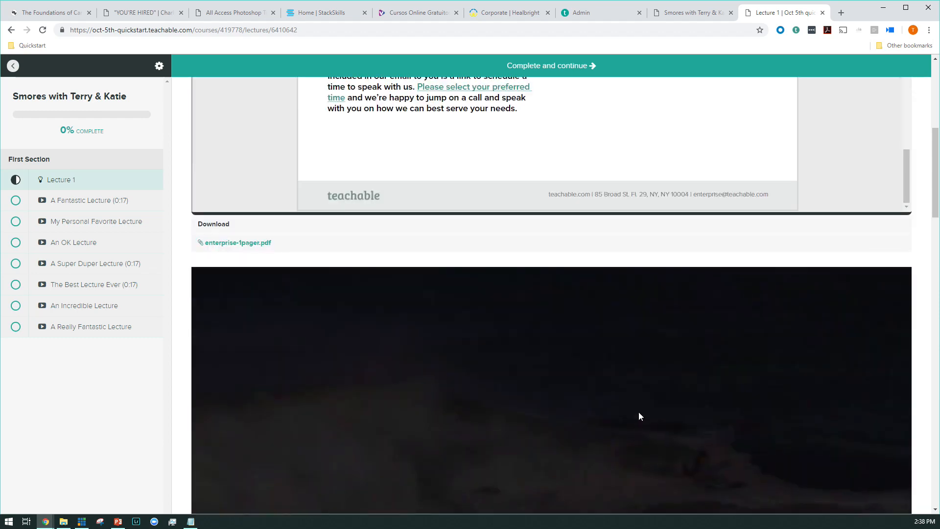
{"action": "scroll", "coordinate": [639, 413], "scroll_direction": "up", "scroll_amount": 5}
{"action": "left_click", "coordinate": [581, 71]}
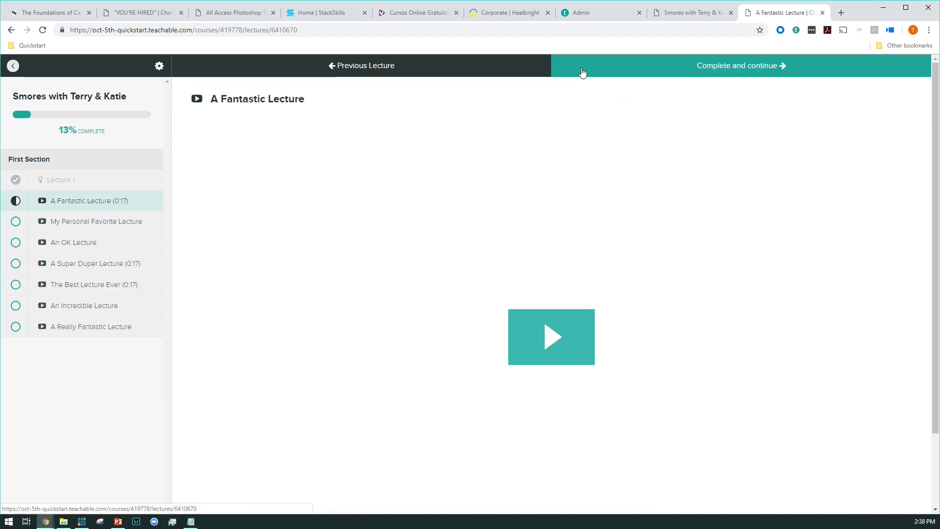
{"action": "left_click", "coordinate": [678, 68]}
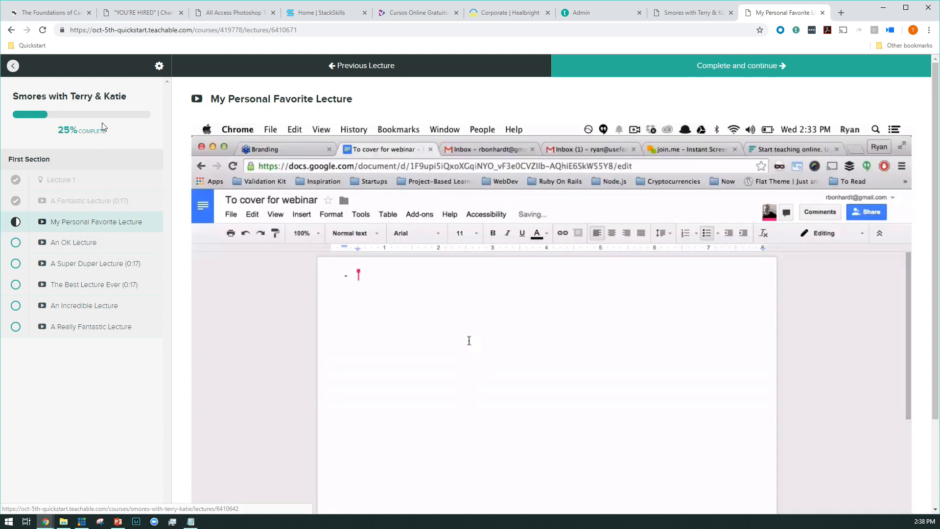
{"action": "scroll", "coordinate": [566, 212], "scroll_direction": "down", "scroll_amount": 1}
{"action": "scroll", "coordinate": [566, 212], "scroll_direction": "down", "scroll_amount": 2}
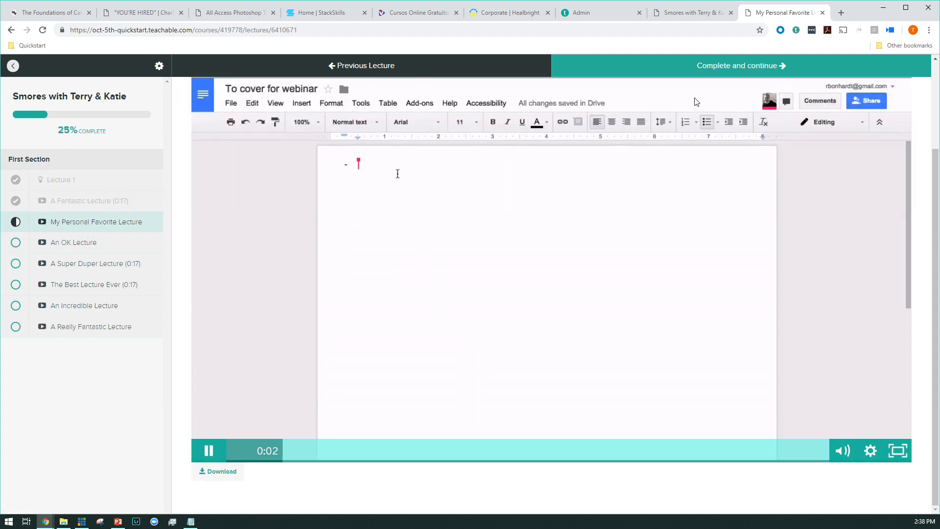
{"action": "left_click", "coordinate": [702, 66]}
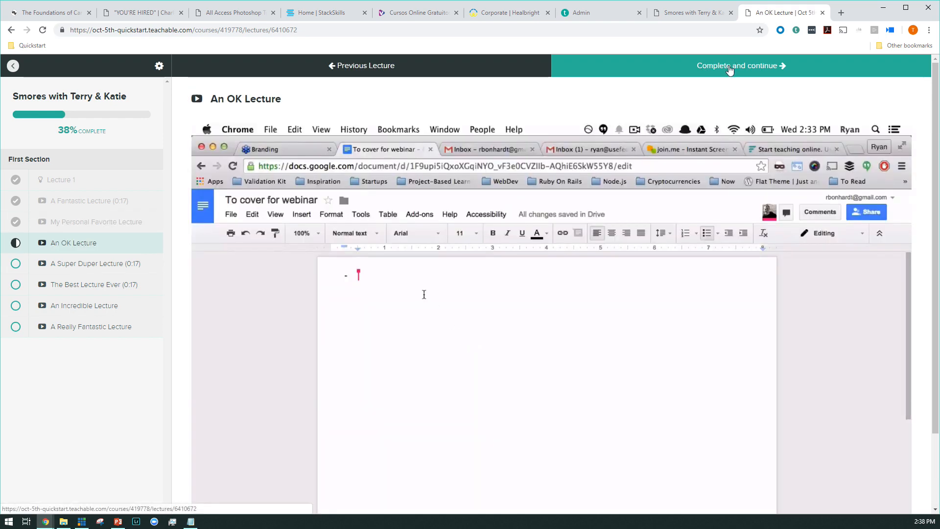
{"action": "left_click", "coordinate": [729, 71]}
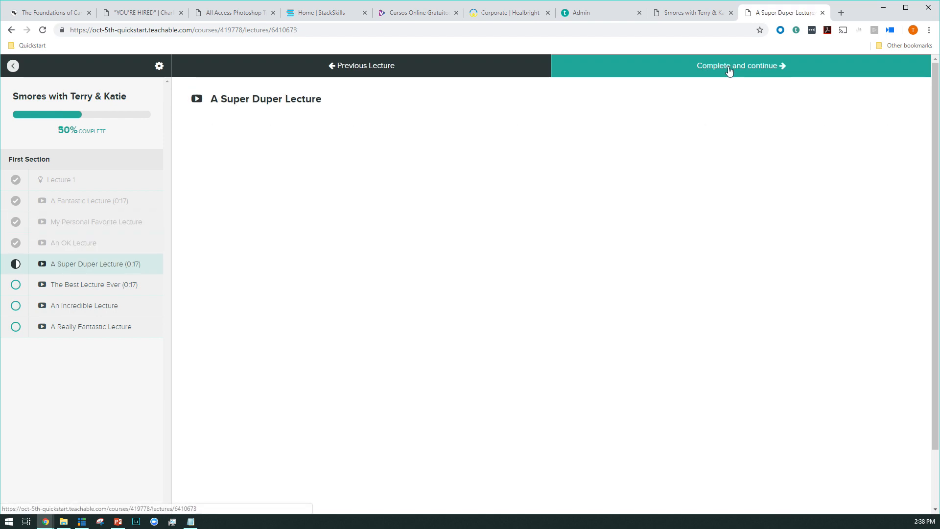
Step: Return to the logged-out sales page preview and view it from the pricing plans back up to the banner
{"action": "left_click", "coordinate": [696, 15]}
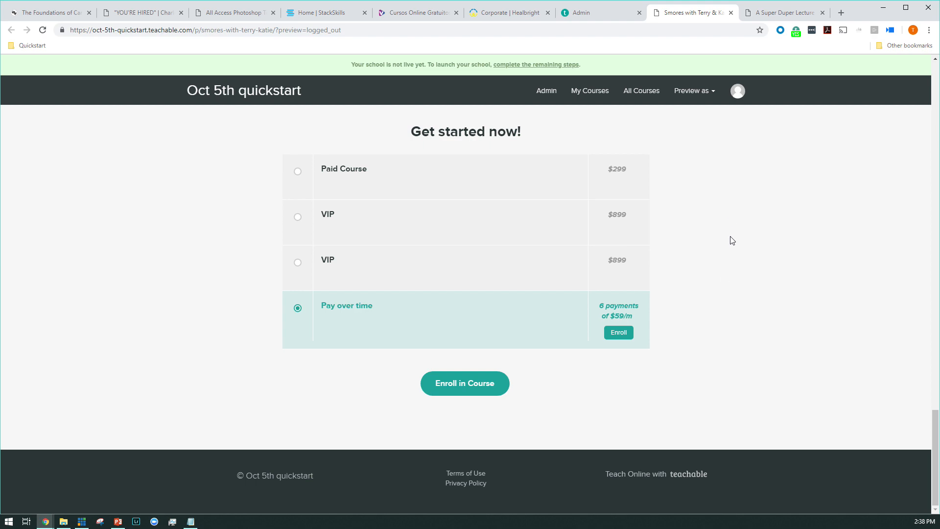
{"action": "scroll", "coordinate": [723, 275], "scroll_direction": "up", "scroll_amount": 20}
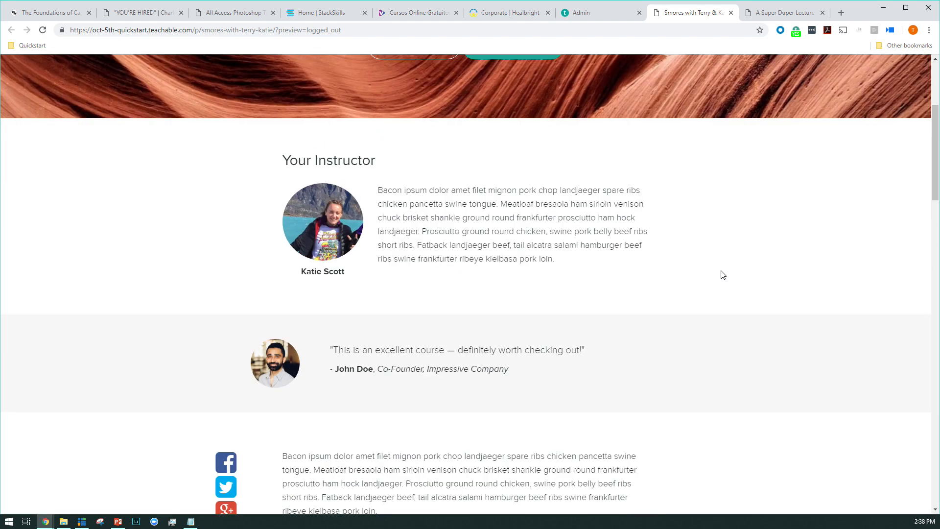
{"action": "scroll", "coordinate": [723, 274], "scroll_direction": "up", "scroll_amount": 4}
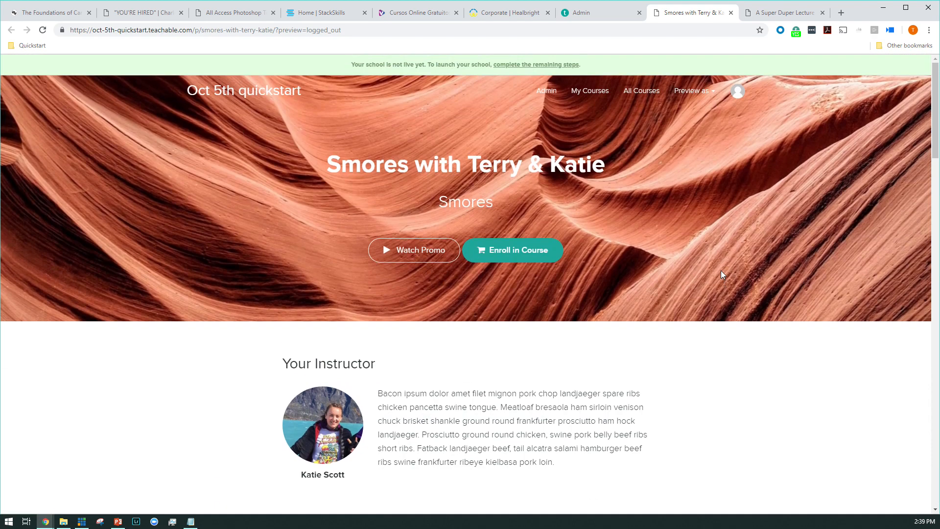